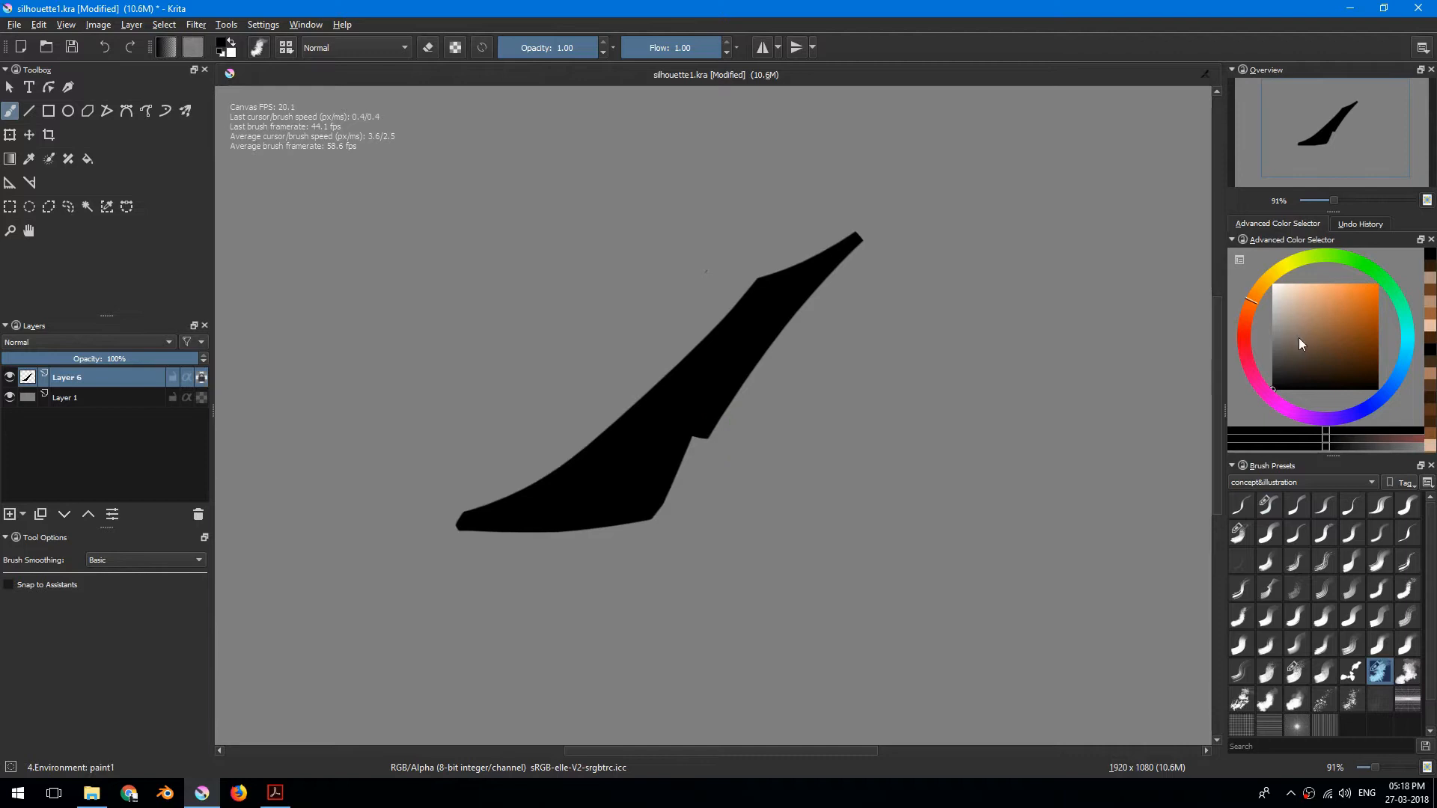
Step: Paint brown and then light tan texture over the black blade-shaped silhouette, from its middle outward to both ends
{"action": "mouse_move", "coordinate": [659, 471]}
{"action": "left_mouse_down"}
{"action": "mouse_move", "coordinate": [778, 344]}
{"action": "mouse_move", "coordinate": [662, 423]}
{"action": "mouse_move", "coordinate": [680, 436]}
{"action": "mouse_move", "coordinate": [746, 412]}
{"action": "mouse_move", "coordinate": [781, 354]}
{"action": "mouse_move", "coordinate": [717, 401]}
{"action": "mouse_move", "coordinate": [704, 435]}
{"action": "mouse_move", "coordinate": [683, 427]}
{"action": "mouse_move", "coordinate": [676, 473]}
{"action": "left_mouse_up"}
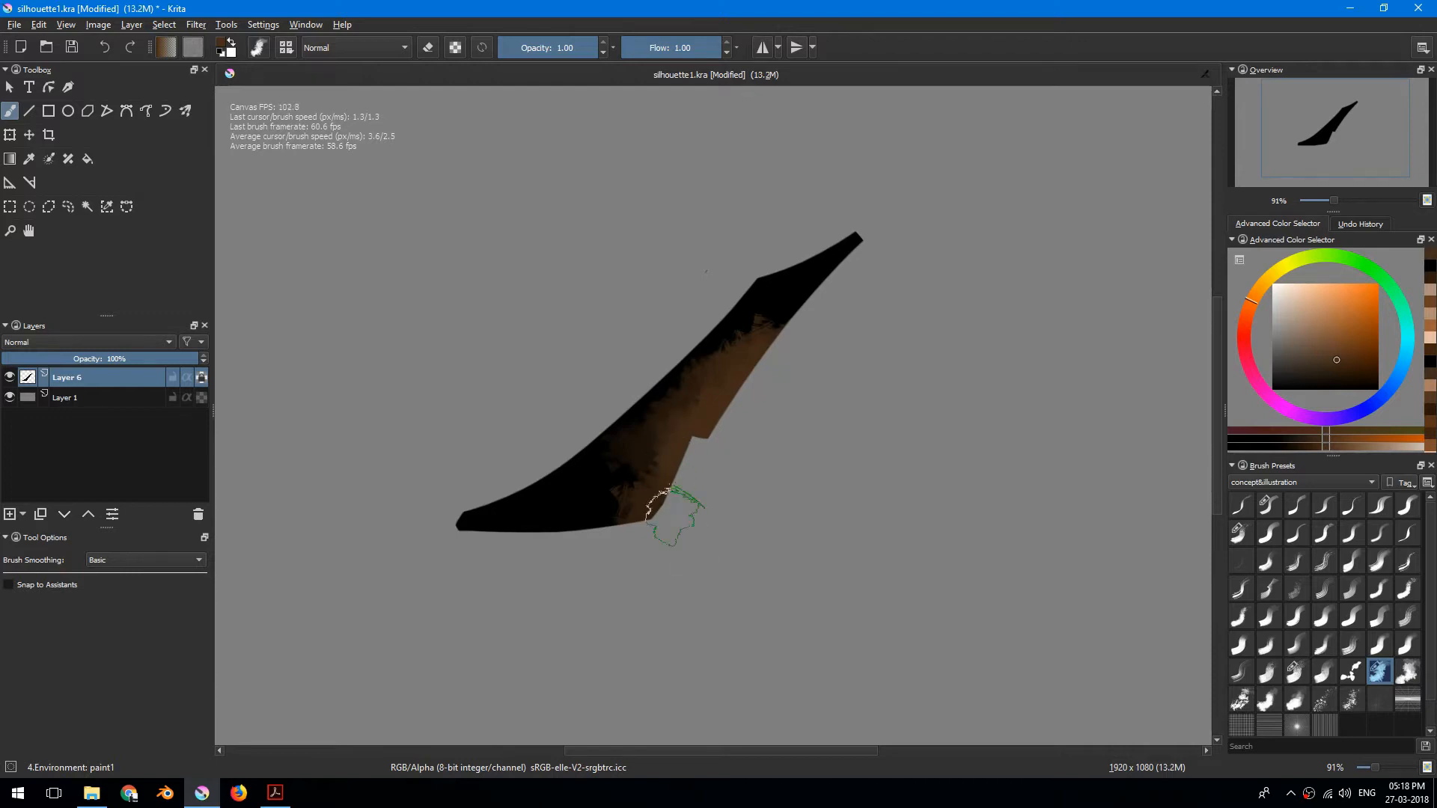
{"action": "left_click", "coordinate": [1309, 314]}
{"action": "mouse_move", "coordinate": [717, 432]}
{"action": "left_mouse_down"}
{"action": "mouse_move", "coordinate": [706, 426]}
{"action": "mouse_move", "coordinate": [800, 351]}
{"action": "mouse_move", "coordinate": [827, 274]}
{"action": "left_mouse_up"}
{"action": "left_click_drag", "start_coordinate": [783, 325], "coordinate": [893, 281]}
{"action": "mouse_move", "coordinate": [884, 300]}
{"action": "left_mouse_down", "text": "ctrl"}
{"action": "mouse_move", "coordinate": [873, 262]}
{"action": "mouse_move", "coordinate": [586, 429]}
{"action": "mouse_move", "coordinate": [643, 449]}
{"action": "left_mouse_up", "text": "ctrl"}
{"action": "left_click_drag", "start_coordinate": [689, 390], "coordinate": [708, 430]}
{"action": "left_click_drag", "start_coordinate": [735, 345], "coordinate": [622, 434]}
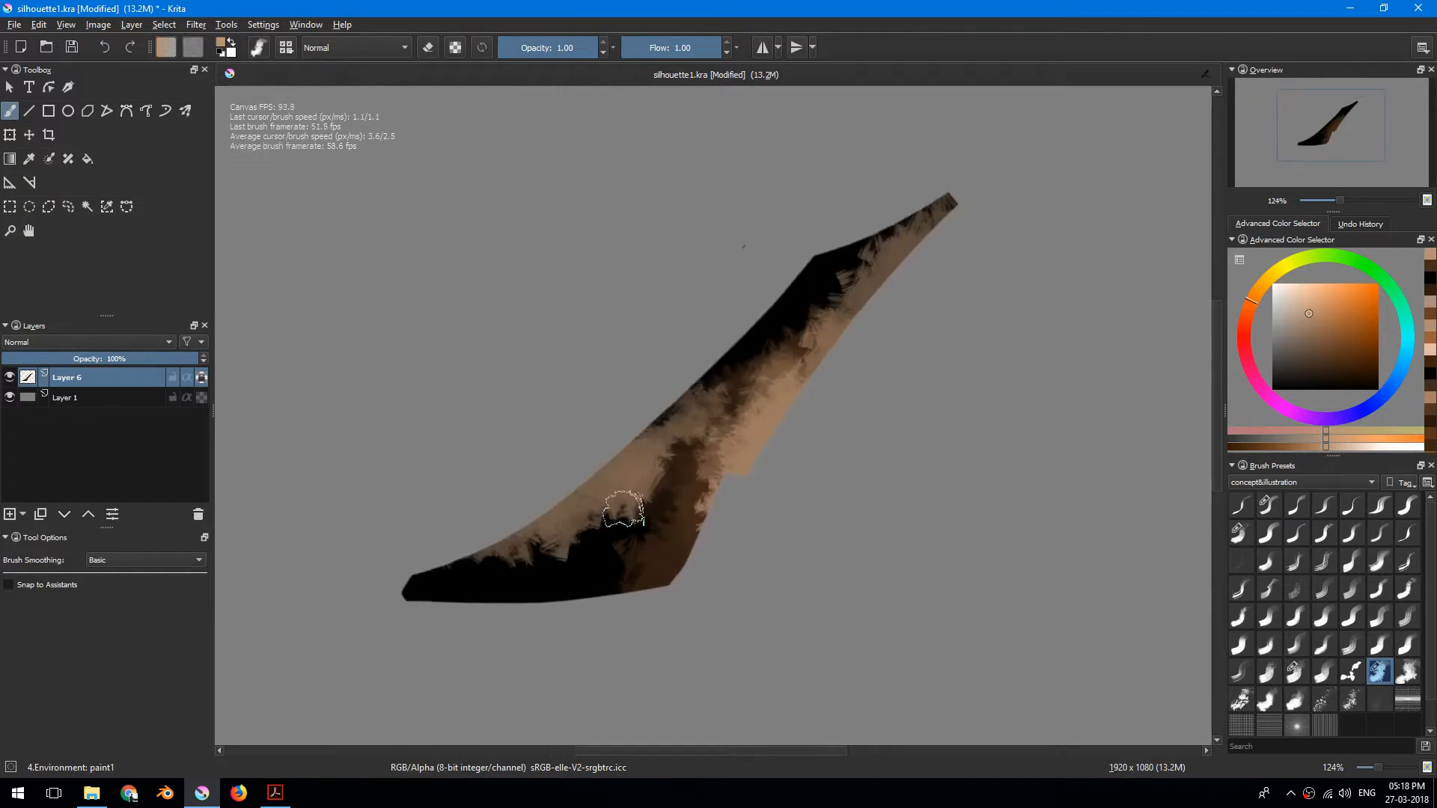
Step: Sample darker browns from the silhouette and blend them into its lower body and middle
{"action": "left_click", "coordinate": [635, 510], "text": "ctrl"}
{"action": "left_click_drag", "start_coordinate": [645, 497], "coordinate": [533, 575]}
{"action": "left_click_drag", "start_coordinate": [715, 465], "coordinate": [767, 350]}
{"action": "mouse_move", "coordinate": [727, 349]}
{"action": "left_mouse_down", "text": "ctrl"}
{"action": "mouse_move", "coordinate": [722, 380]}
{"action": "mouse_move", "coordinate": [741, 346]}
{"action": "mouse_move", "coordinate": [719, 345]}
{"action": "mouse_move", "coordinate": [673, 399]}
{"action": "mouse_move", "coordinate": [737, 361]}
{"action": "left_mouse_up", "text": "ctrl"}
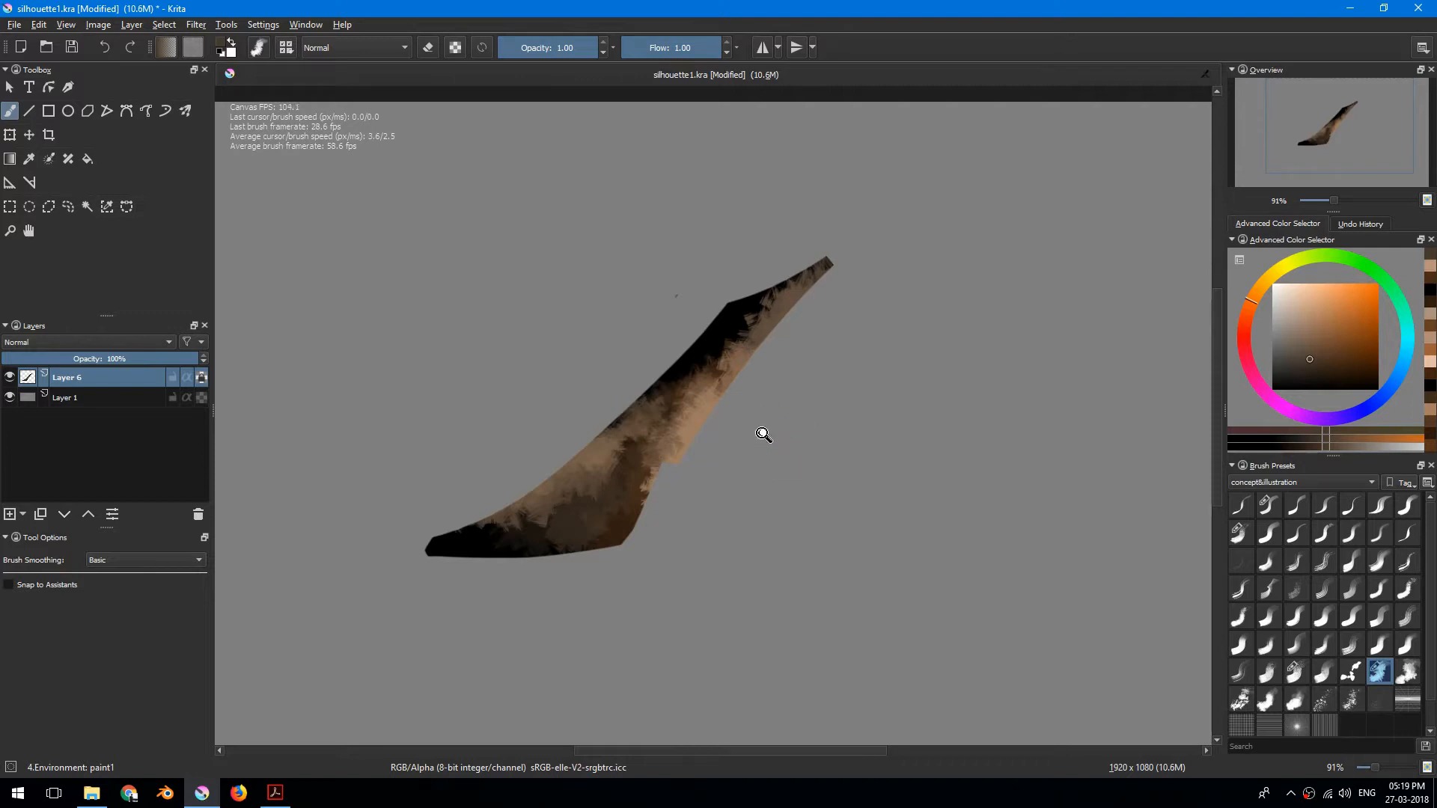
{"action": "left_click_drag", "start_coordinate": [764, 434], "coordinate": [757, 449], "text": "ctrl"}
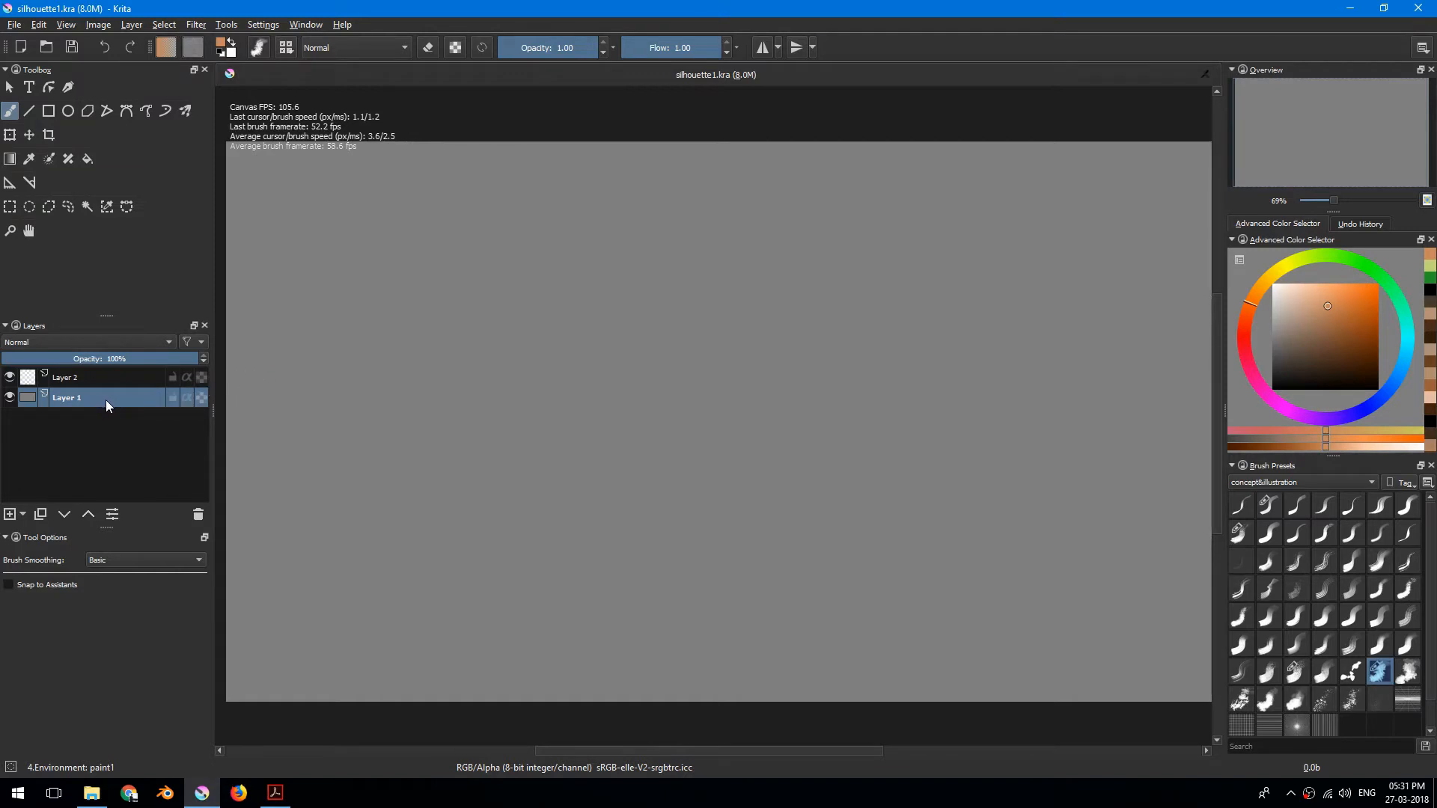
Step: Delete the grey background layer, Layer 1, and add a new paint layer above Layer 2
{"action": "left_click_drag", "start_coordinate": [443, 341], "coordinate": [434, 361]}
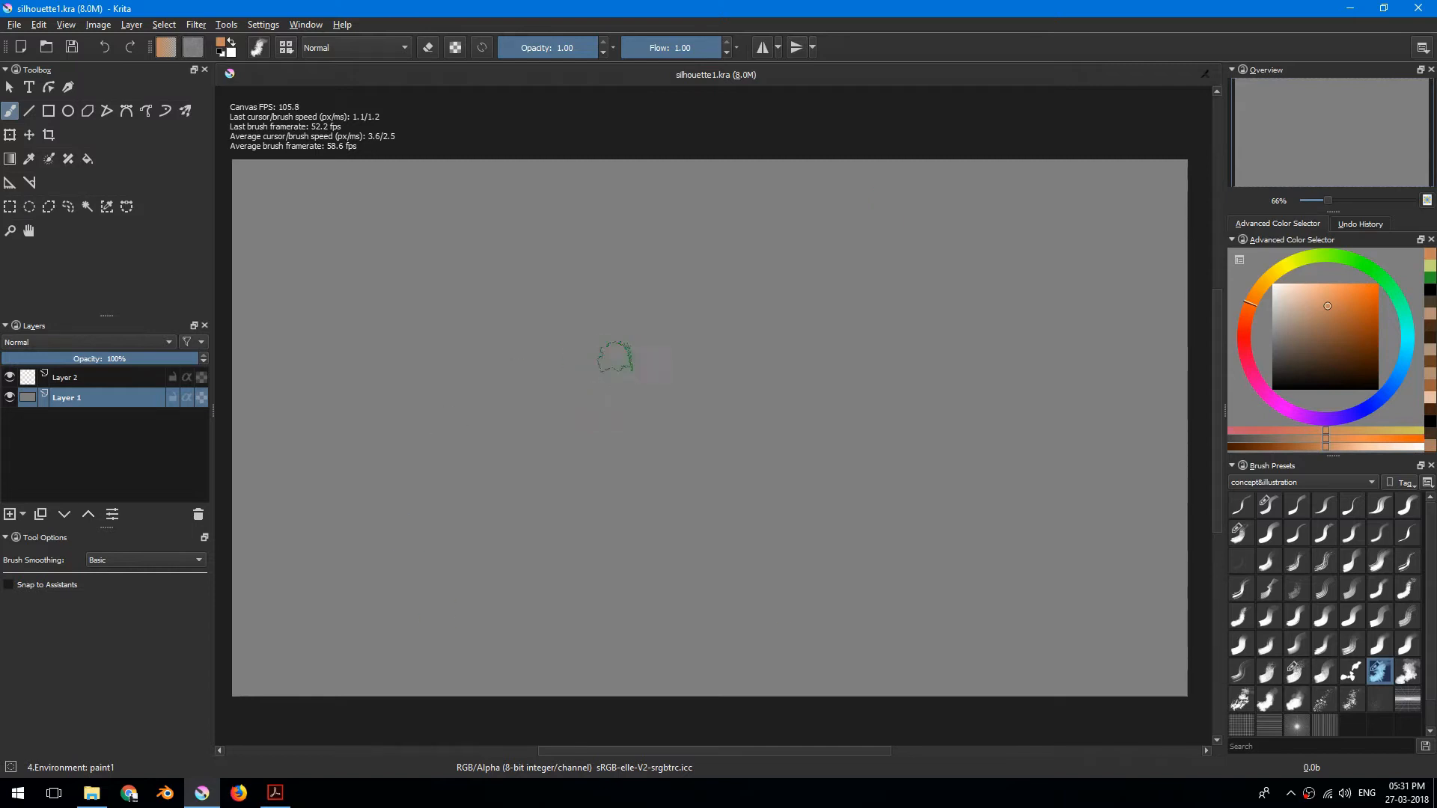
{"action": "left_click_drag", "start_coordinate": [472, 308], "coordinate": [480, 324]}
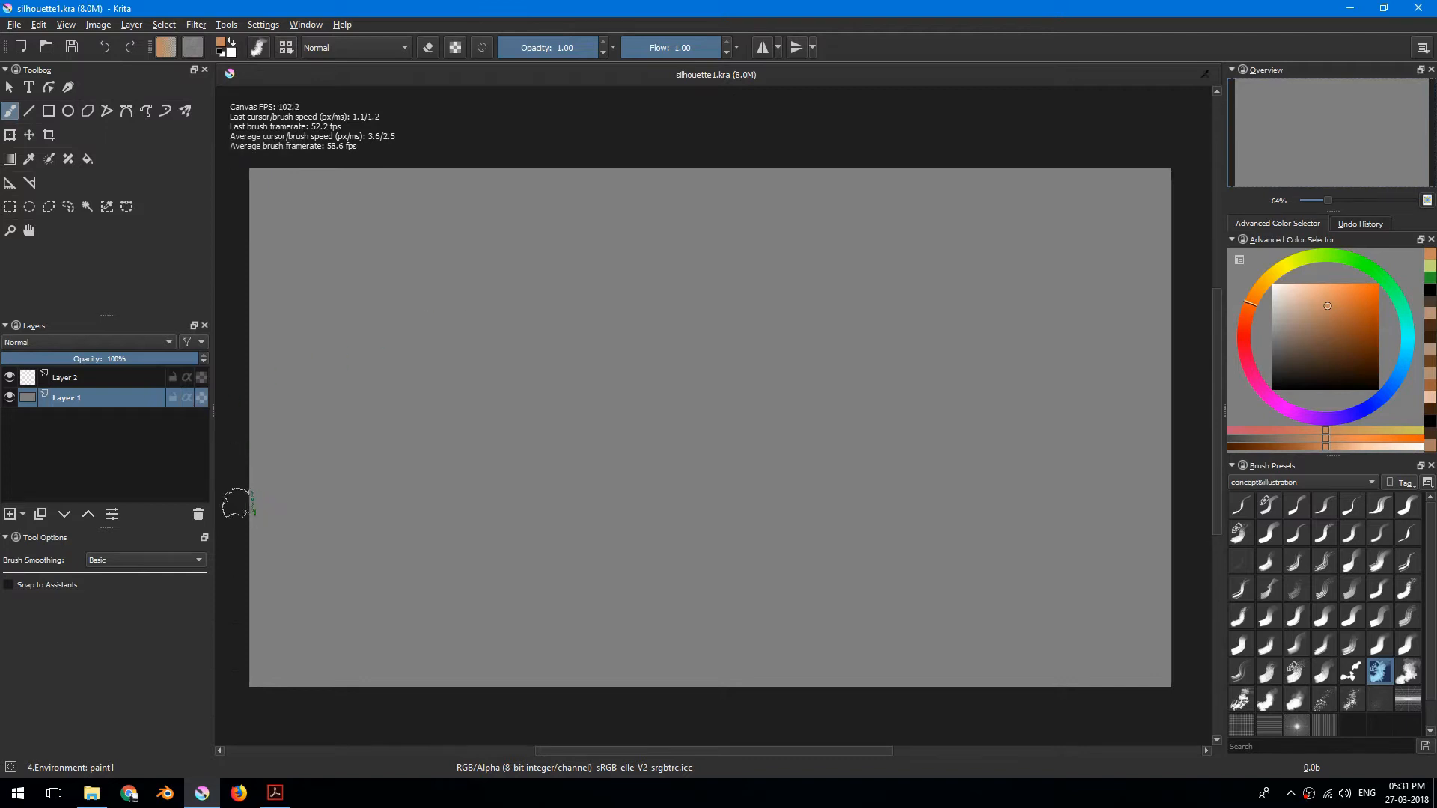
{"action": "left_click", "coordinate": [198, 515]}
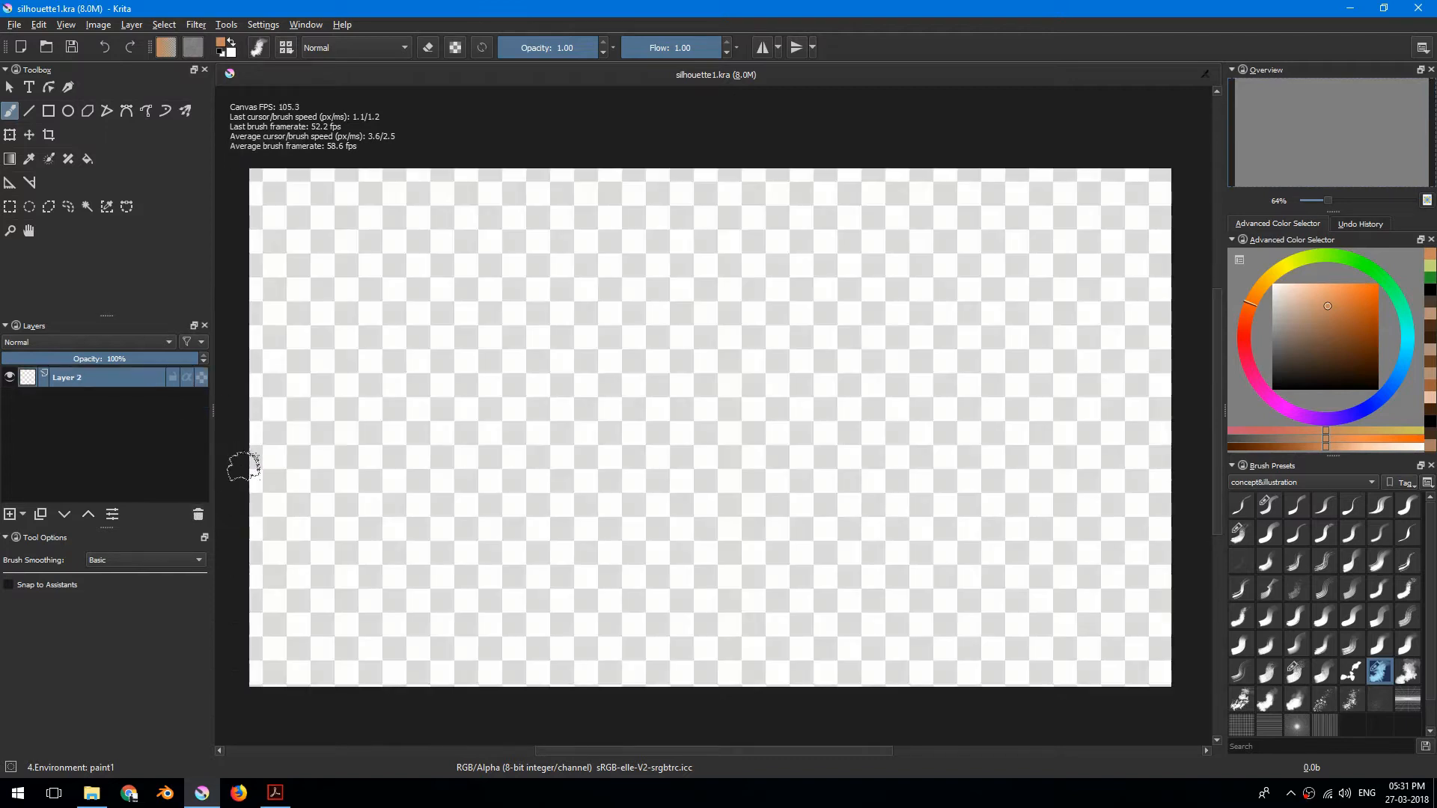
{"action": "key", "text": "Insert"}
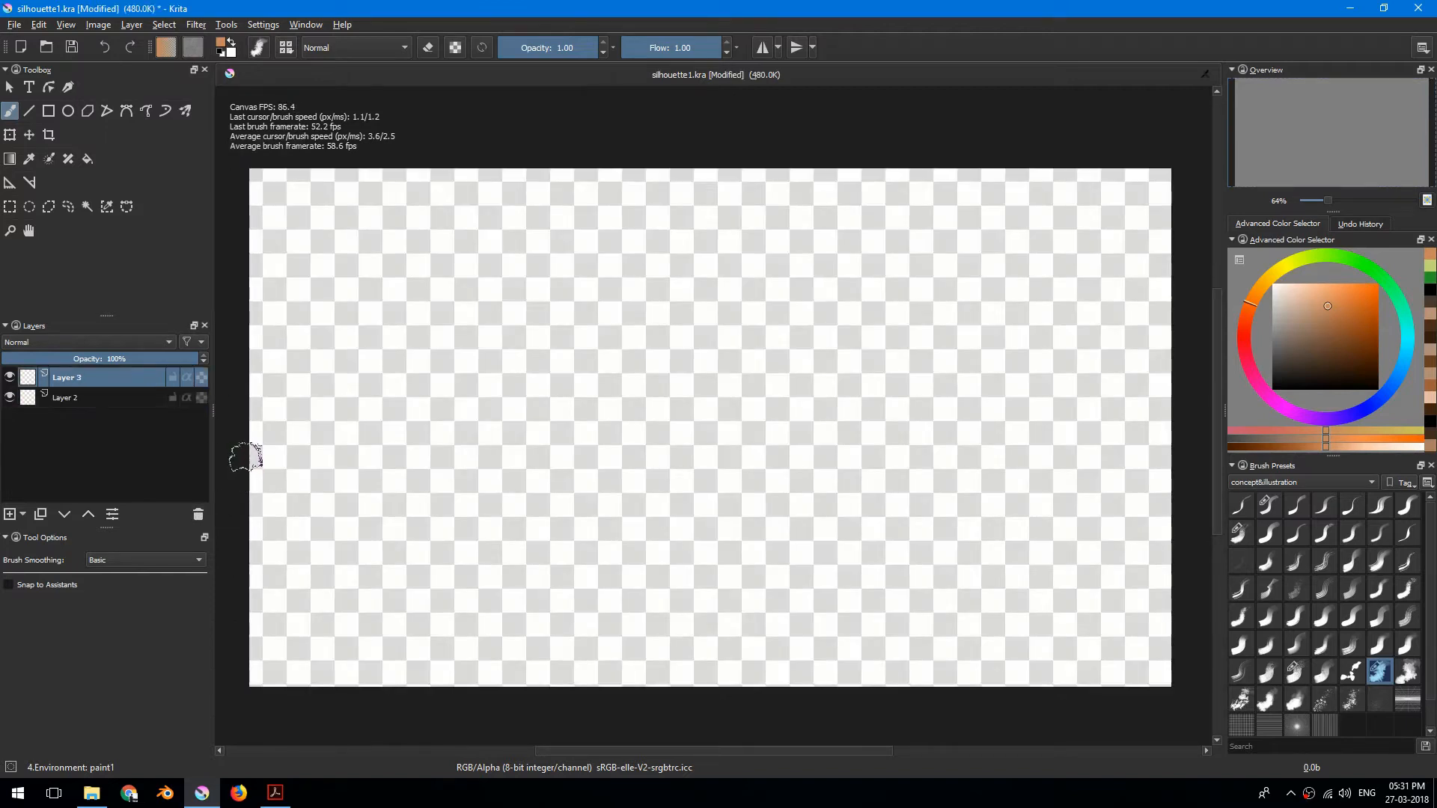
Step: On Layer 2, paint a black conifer silhouette with trunk and rocky ground using the Basic: flat-diagonal 2 brush
{"action": "left_click", "coordinate": [95, 405]}
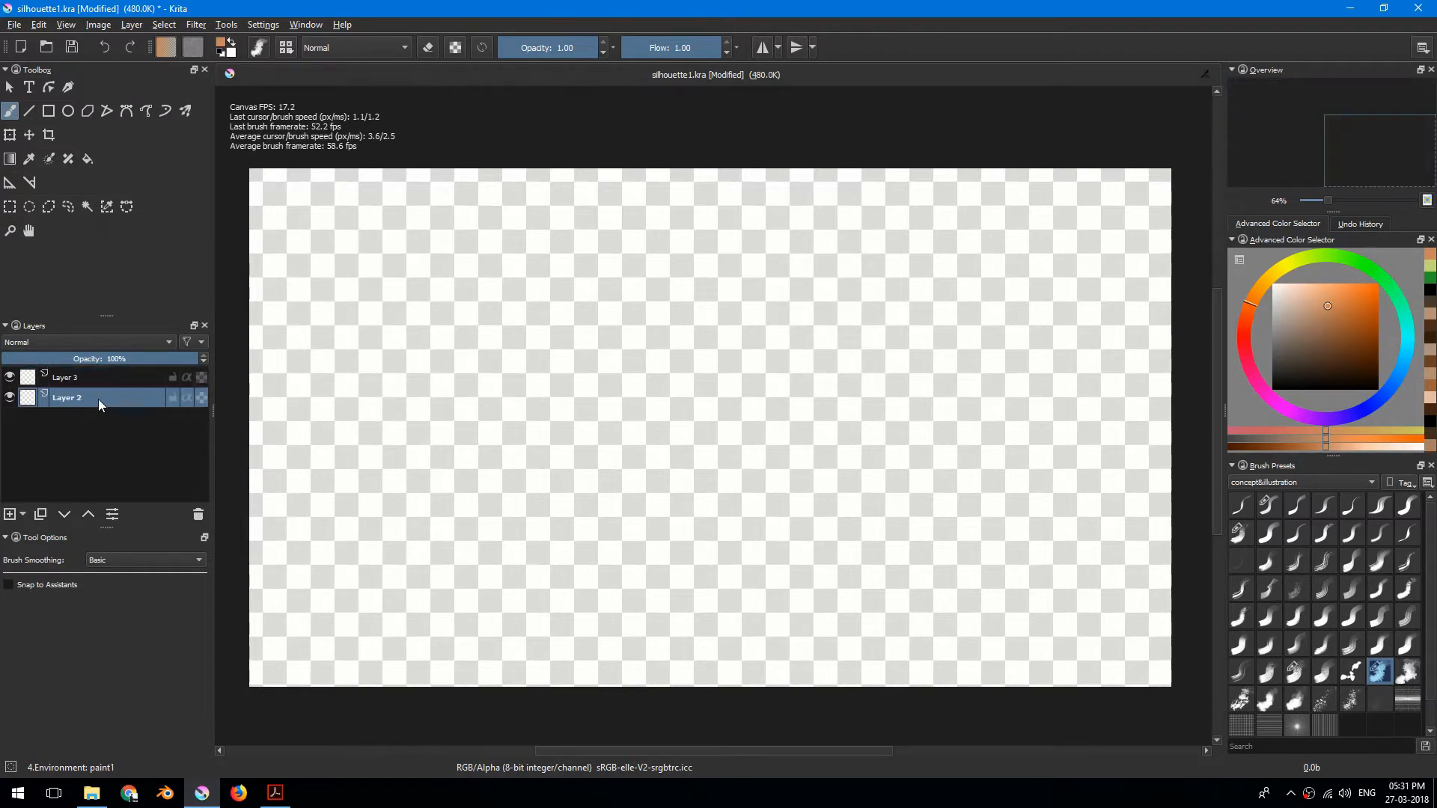
{"action": "left_click_drag", "start_coordinate": [526, 346], "coordinate": [605, 348]}
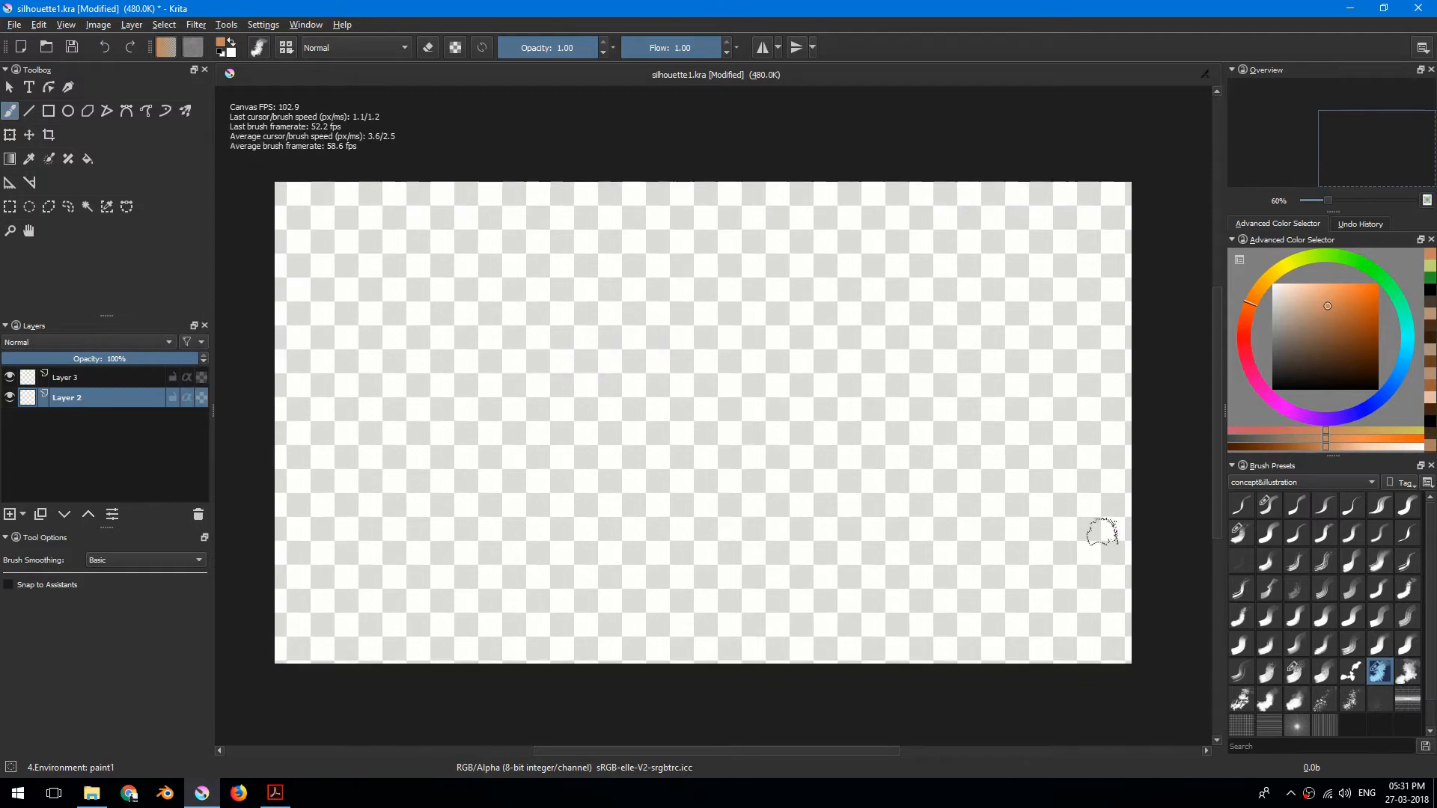
{"action": "left_click", "coordinate": [1269, 505]}
{"action": "left_click_drag", "start_coordinate": [643, 368], "coordinate": [657, 360]}
{"action": "key", "text": "d"}
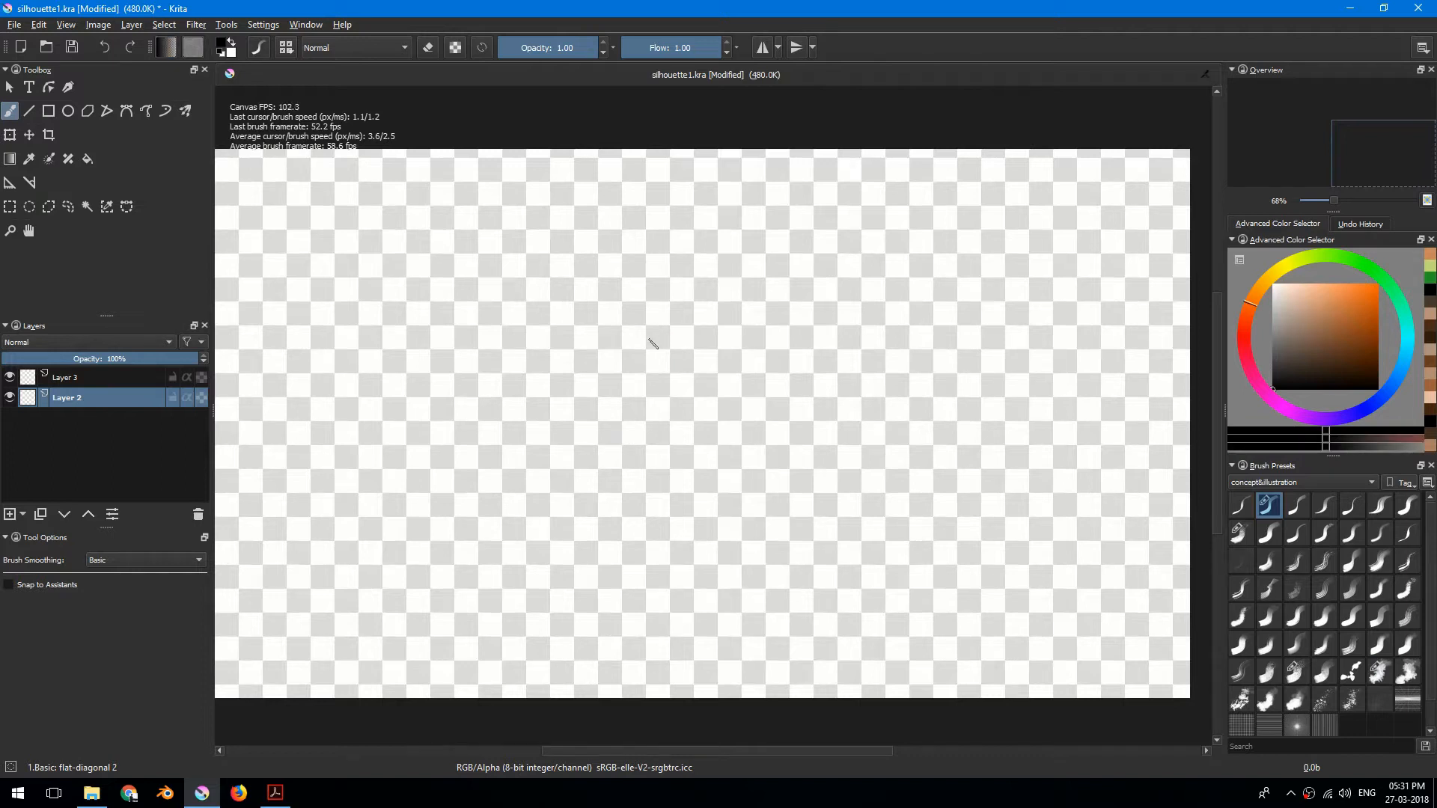
{"action": "mouse_move", "coordinate": [616, 318]}
{"action": "left_mouse_down"}
{"action": "mouse_move", "coordinate": [652, 283]}
{"action": "mouse_move", "coordinate": [646, 328]}
{"action": "mouse_move", "coordinate": [667, 297]}
{"action": "mouse_move", "coordinate": [649, 288]}
{"action": "mouse_move", "coordinate": [590, 355]}
{"action": "mouse_move", "coordinate": [582, 380]}
{"action": "mouse_move", "coordinate": [610, 344]}
{"action": "mouse_move", "coordinate": [623, 355]}
{"action": "mouse_move", "coordinate": [637, 341]}
{"action": "mouse_move", "coordinate": [596, 421]}
{"action": "mouse_move", "coordinate": [601, 449]}
{"action": "mouse_move", "coordinate": [652, 334]}
{"action": "mouse_move", "coordinate": [690, 421]}
{"action": "mouse_move", "coordinate": [655, 313]}
{"action": "mouse_move", "coordinate": [689, 394]}
{"action": "mouse_move", "coordinate": [669, 358]}
{"action": "mouse_move", "coordinate": [668, 428]}
{"action": "mouse_move", "coordinate": [644, 424]}
{"action": "mouse_move", "coordinate": [608, 500]}
{"action": "mouse_move", "coordinate": [614, 338]}
{"action": "mouse_move", "coordinate": [649, 160]}
{"action": "mouse_move", "coordinate": [646, 240]}
{"action": "mouse_move", "coordinate": [672, 357]}
{"action": "mouse_move", "coordinate": [672, 267]}
{"action": "mouse_move", "coordinate": [696, 342]}
{"action": "mouse_move", "coordinate": [670, 375]}
{"action": "mouse_move", "coordinate": [659, 442]}
{"action": "mouse_move", "coordinate": [687, 476]}
{"action": "mouse_move", "coordinate": [692, 414]}
{"action": "mouse_move", "coordinate": [736, 465]}
{"action": "mouse_move", "coordinate": [715, 433]}
{"action": "mouse_move", "coordinate": [677, 447]}
{"action": "mouse_move", "coordinate": [660, 511]}
{"action": "mouse_move", "coordinate": [640, 479]}
{"action": "mouse_move", "coordinate": [577, 463]}
{"action": "mouse_move", "coordinate": [544, 479]}
{"action": "mouse_move", "coordinate": [585, 411]}
{"action": "mouse_move", "coordinate": [647, 432]}
{"action": "mouse_move", "coordinate": [662, 521]}
{"action": "mouse_move", "coordinate": [683, 483]}
{"action": "mouse_move", "coordinate": [735, 497]}
{"action": "mouse_move", "coordinate": [702, 412]}
{"action": "left_mouse_up"}
{"action": "mouse_move", "coordinate": [635, 499]}
{"action": "left_mouse_down"}
{"action": "mouse_move", "coordinate": [625, 531]}
{"action": "mouse_move", "coordinate": [641, 506]}
{"action": "mouse_move", "coordinate": [649, 516]}
{"action": "mouse_move", "coordinate": [639, 606]}
{"action": "mouse_move", "coordinate": [565, 659]}
{"action": "mouse_move", "coordinate": [647, 614]}
{"action": "mouse_move", "coordinate": [693, 625]}
{"action": "mouse_move", "coordinate": [627, 606]}
{"action": "mouse_move", "coordinate": [489, 642]}
{"action": "mouse_move", "coordinate": [634, 585]}
{"action": "mouse_move", "coordinate": [652, 537]}
{"action": "mouse_move", "coordinate": [616, 593]}
{"action": "mouse_move", "coordinate": [650, 588]}
{"action": "mouse_move", "coordinate": [653, 605]}
{"action": "mouse_move", "coordinate": [664, 583]}
{"action": "mouse_move", "coordinate": [683, 594]}
{"action": "mouse_move", "coordinate": [666, 602]}
{"action": "mouse_move", "coordinate": [750, 625]}
{"action": "mouse_move", "coordinate": [515, 647]}
{"action": "mouse_move", "coordinate": [557, 667]}
{"action": "mouse_move", "coordinate": [619, 634]}
{"action": "mouse_move", "coordinate": [614, 669]}
{"action": "mouse_move", "coordinate": [754, 628]}
{"action": "left_mouse_up"}
{"action": "mouse_move", "coordinate": [707, 426]}
{"action": "left_mouse_down"}
{"action": "mouse_move", "coordinate": [709, 584]}
{"action": "mouse_move", "coordinate": [683, 464]}
{"action": "mouse_move", "coordinate": [649, 400]}
{"action": "left_mouse_up"}
{"action": "left_click_drag", "start_coordinate": [625, 532], "coordinate": [636, 448]}
{"action": "mouse_move", "coordinate": [615, 632]}
{"action": "left_mouse_down"}
{"action": "mouse_move", "coordinate": [671, 534]}
{"action": "mouse_move", "coordinate": [696, 528]}
{"action": "mouse_move", "coordinate": [679, 513]}
{"action": "left_mouse_up"}
{"action": "left_click_drag", "start_coordinate": [704, 431], "coordinate": [705, 401]}
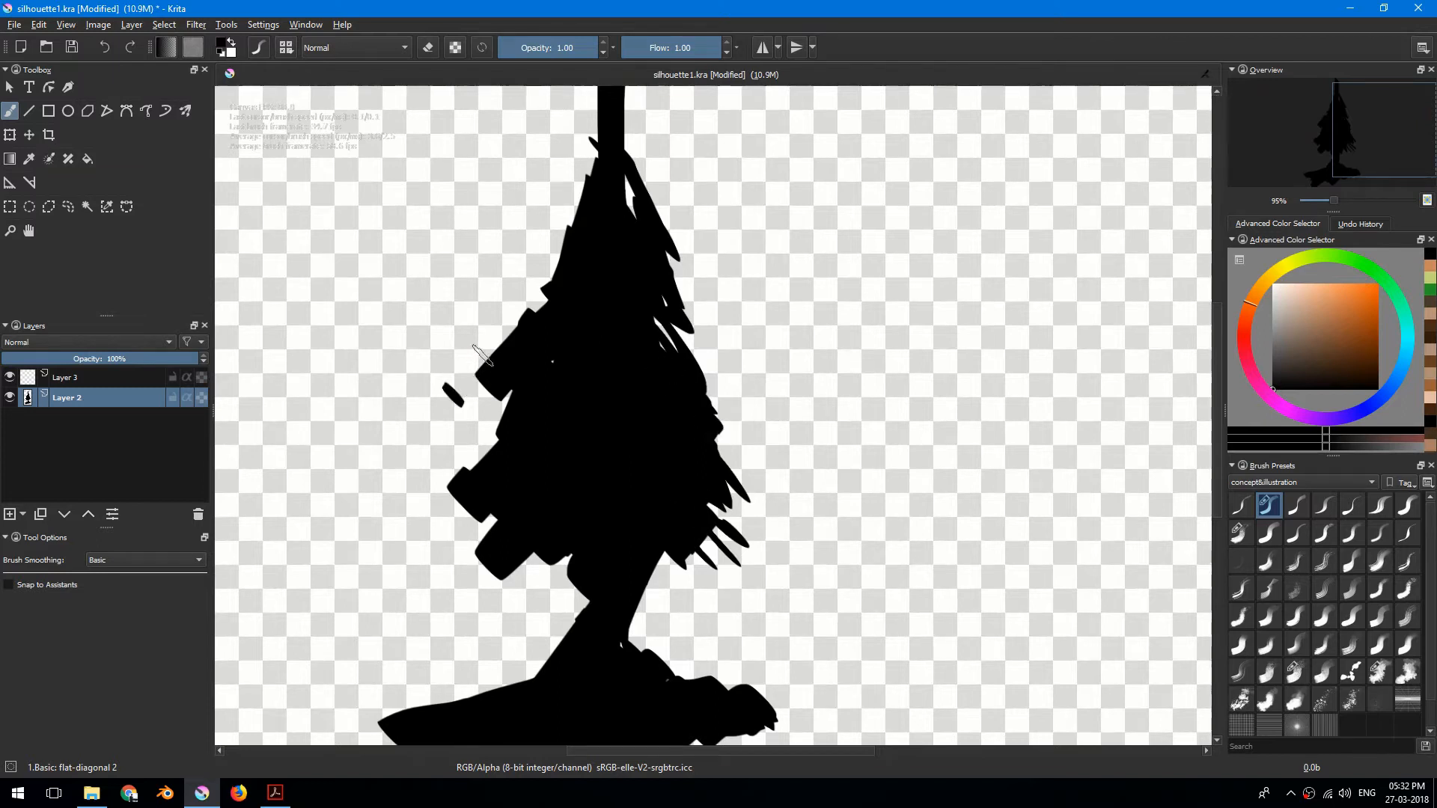
Step: Erase the stray mark and trim the blunt branch ends along the left side of the tree silhouette
{"action": "key", "text": "e"}
{"action": "left_click_drag", "start_coordinate": [461, 398], "coordinate": [500, 327]}
{"action": "scroll", "coordinate": [500, 327], "scroll_direction": "up", "scroll_amount": 1}
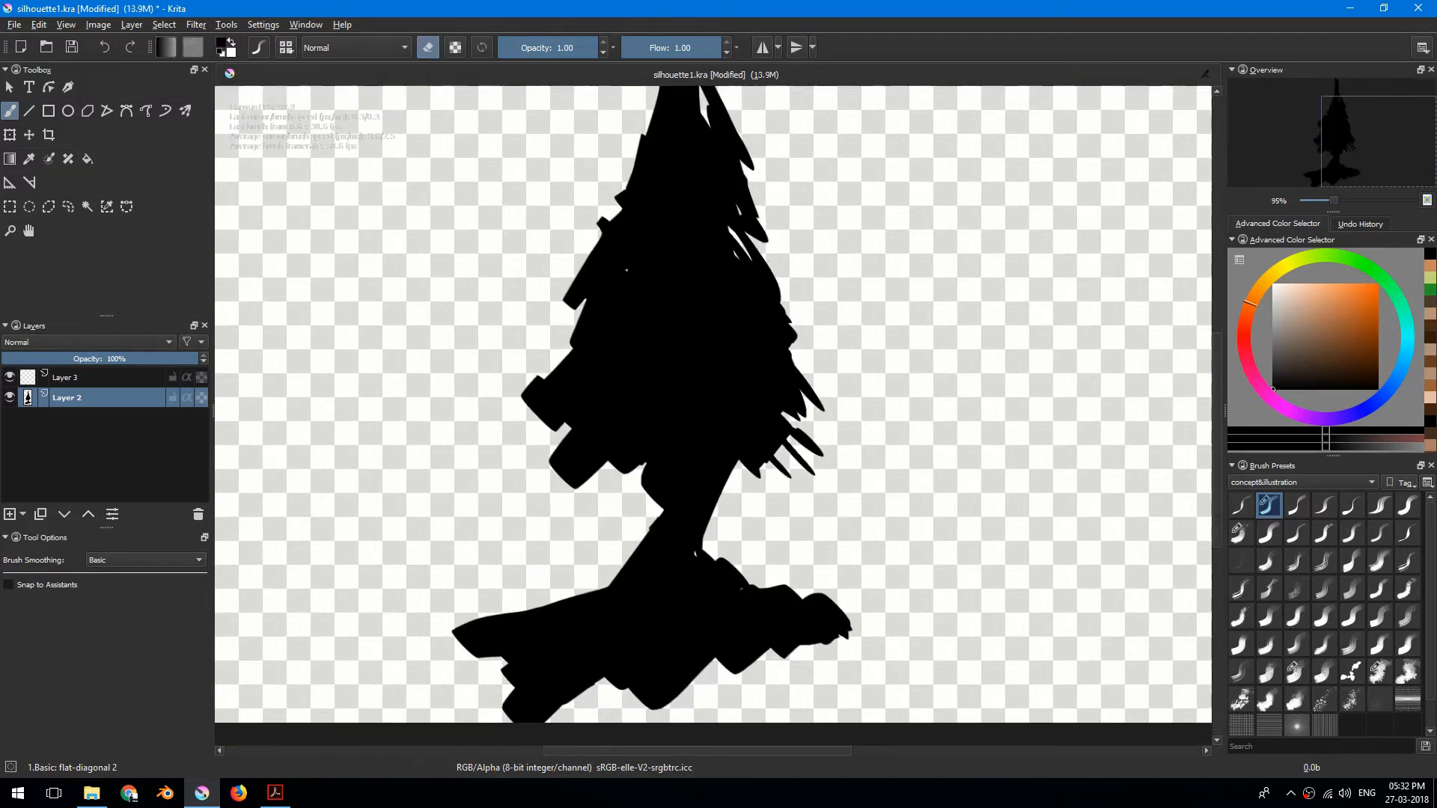
{"action": "scroll", "coordinate": [498, 382], "scroll_direction": "up", "scroll_amount": 1}
{"action": "mouse_move", "coordinate": [483, 423]}
{"action": "left_mouse_down"}
{"action": "mouse_move", "coordinate": [473, 483]}
{"action": "mouse_move", "coordinate": [507, 442]}
{"action": "mouse_move", "coordinate": [473, 534]}
{"action": "mouse_move", "coordinate": [550, 494]}
{"action": "mouse_move", "coordinate": [582, 448]}
{"action": "mouse_move", "coordinate": [585, 365]}
{"action": "mouse_move", "coordinate": [608, 347]}
{"action": "mouse_move", "coordinate": [661, 126]}
{"action": "mouse_move", "coordinate": [688, 223]}
{"action": "mouse_move", "coordinate": [679, 316]}
{"action": "mouse_move", "coordinate": [668, 303]}
{"action": "mouse_move", "coordinate": [588, 311]}
{"action": "mouse_move", "coordinate": [571, 346]}
{"action": "mouse_move", "coordinate": [747, 500]}
{"action": "mouse_move", "coordinate": [666, 448]}
{"action": "mouse_move", "coordinate": [590, 429]}
{"action": "mouse_move", "coordinate": [619, 484]}
{"action": "mouse_move", "coordinate": [649, 393]}
{"action": "left_mouse_up"}
Step: Switch back to painting, add jagged black branch strokes along the tree's sides, and reset the canvas rotation
{"action": "key", "text": "e"}
{"action": "mouse_move", "coordinate": [596, 461]}
{"action": "left_mouse_down"}
{"action": "mouse_move", "coordinate": [712, 372]}
{"action": "mouse_move", "coordinate": [721, 412]}
{"action": "mouse_move", "coordinate": [739, 346]}
{"action": "left_mouse_up"}
{"action": "mouse_move", "coordinate": [739, 373]}
{"action": "left_mouse_down"}
{"action": "mouse_move", "coordinate": [759, 331]}
{"action": "mouse_move", "coordinate": [798, 309]}
{"action": "left_mouse_up"}
{"action": "mouse_move", "coordinate": [801, 334]}
{"action": "left_mouse_down"}
{"action": "mouse_move", "coordinate": [822, 289]}
{"action": "mouse_move", "coordinate": [838, 319]}
{"action": "left_mouse_up"}
{"action": "mouse_move", "coordinate": [822, 315]}
{"action": "left_mouse_down"}
{"action": "mouse_move", "coordinate": [804, 367]}
{"action": "mouse_move", "coordinate": [610, 352]}
{"action": "mouse_move", "coordinate": [616, 311]}
{"action": "mouse_move", "coordinate": [629, 324]}
{"action": "left_mouse_up"}
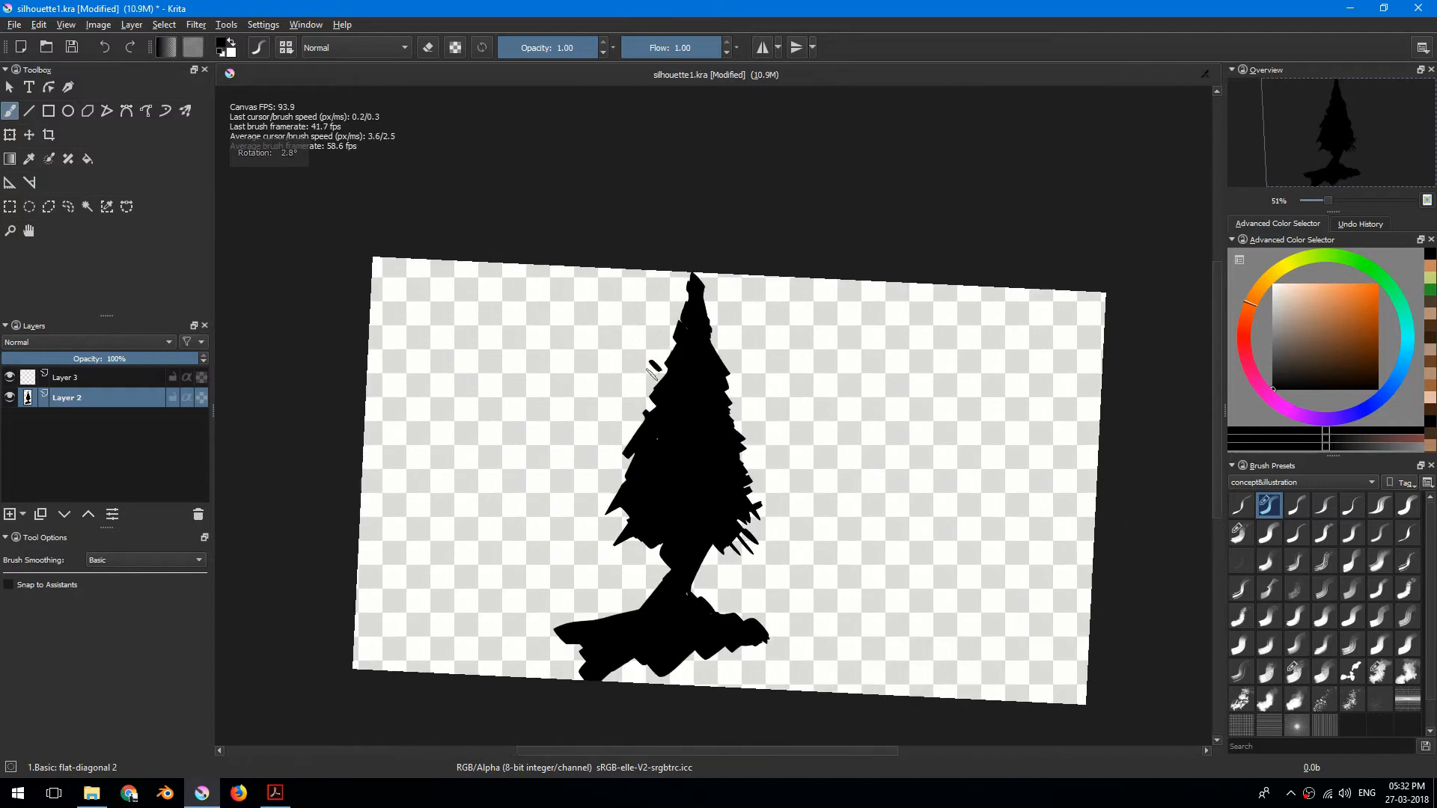
{"action": "key", "text": "5"}
{"action": "left_click_drag", "start_coordinate": [689, 412], "coordinate": [639, 401]}
{"action": "key", "text": "plus"}
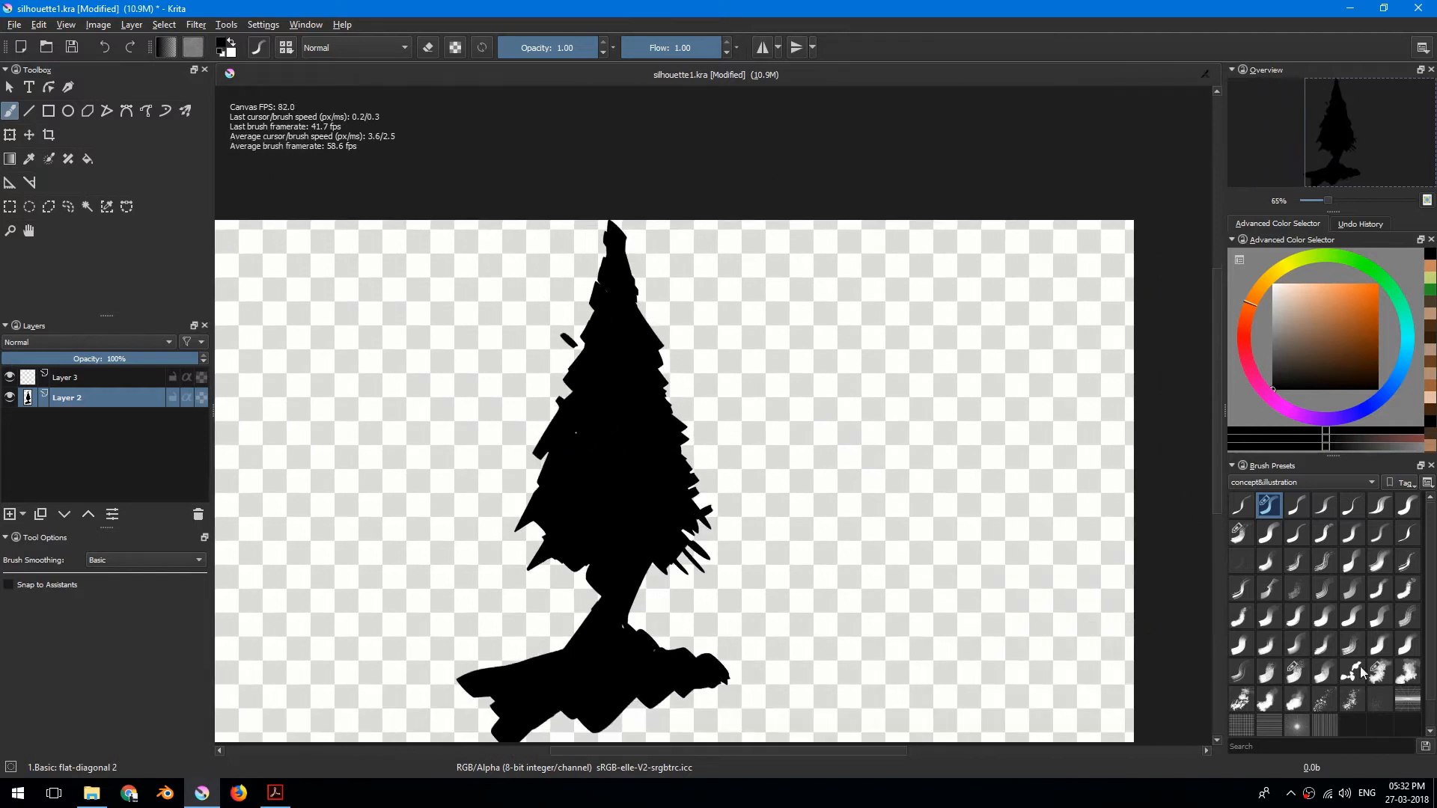
Step: Dab soft black foliage texture around the tree's edges with the Environment: paint2 brush
{"action": "left_click", "coordinate": [1407, 671]}
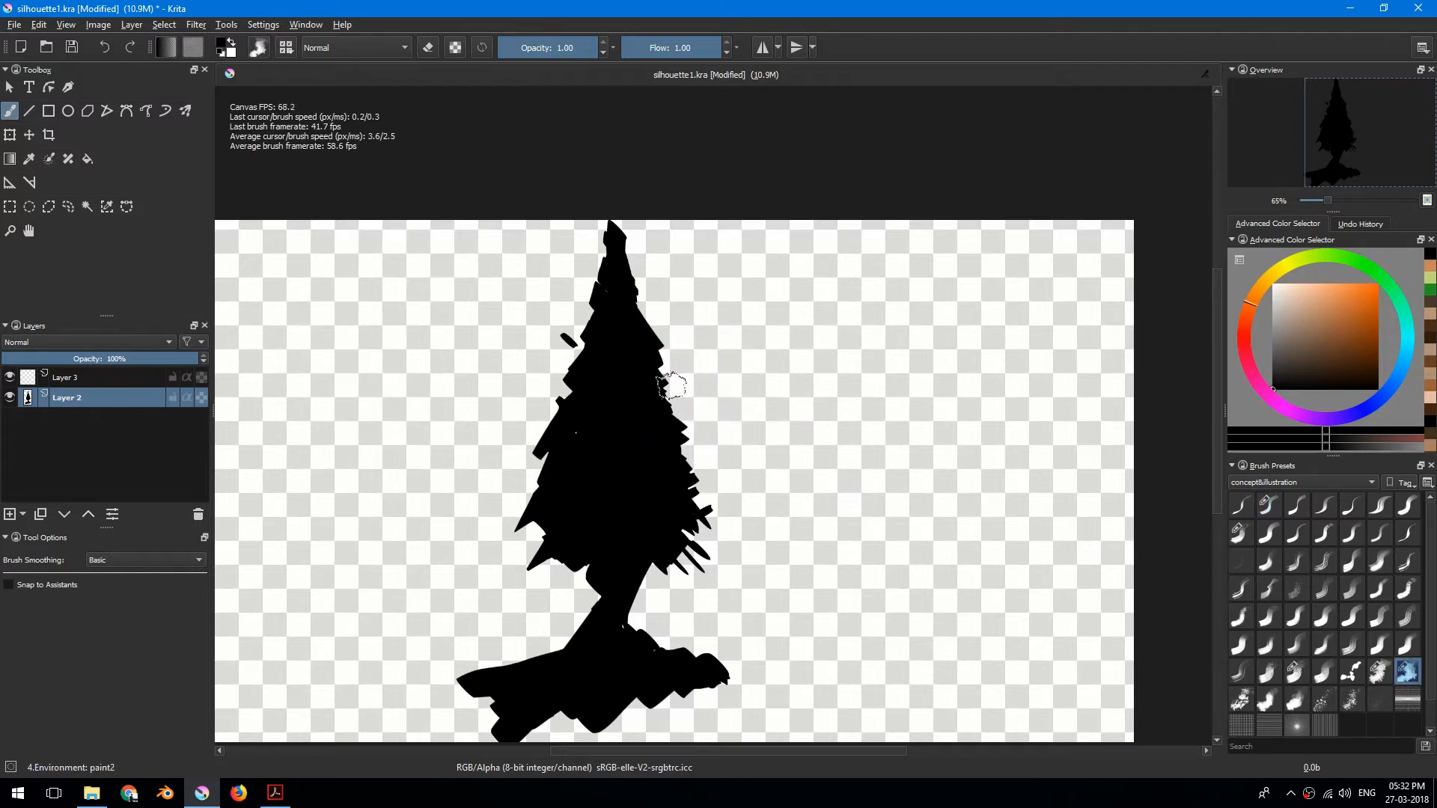
{"action": "left_click_drag", "start_coordinate": [671, 369], "coordinate": [678, 291]}
{"action": "mouse_move", "coordinate": [640, 358]}
{"action": "left_mouse_down"}
{"action": "mouse_move", "coordinate": [638, 388]}
{"action": "mouse_move", "coordinate": [583, 339]}
{"action": "mouse_move", "coordinate": [603, 285]}
{"action": "mouse_move", "coordinate": [553, 184]}
{"action": "mouse_move", "coordinate": [559, 233]}
{"action": "mouse_move", "coordinate": [523, 394]}
{"action": "mouse_move", "coordinate": [512, 387]}
{"action": "mouse_move", "coordinate": [525, 407]}
{"action": "mouse_move", "coordinate": [477, 486]}
{"action": "mouse_move", "coordinate": [468, 547]}
{"action": "mouse_move", "coordinate": [485, 568]}
{"action": "mouse_move", "coordinate": [661, 574]}
{"action": "mouse_move", "coordinate": [656, 613]}
{"action": "mouse_move", "coordinate": [624, 630]}
{"action": "mouse_move", "coordinate": [584, 606]}
{"action": "mouse_move", "coordinate": [600, 610]}
{"action": "mouse_move", "coordinate": [590, 535]}
{"action": "mouse_move", "coordinate": [492, 511]}
{"action": "mouse_move", "coordinate": [479, 449]}
{"action": "left_mouse_up"}
{"action": "mouse_move", "coordinate": [515, 335]}
{"action": "left_mouse_down"}
{"action": "mouse_move", "coordinate": [511, 281]}
{"action": "mouse_move", "coordinate": [593, 391]}
{"action": "left_mouse_up"}
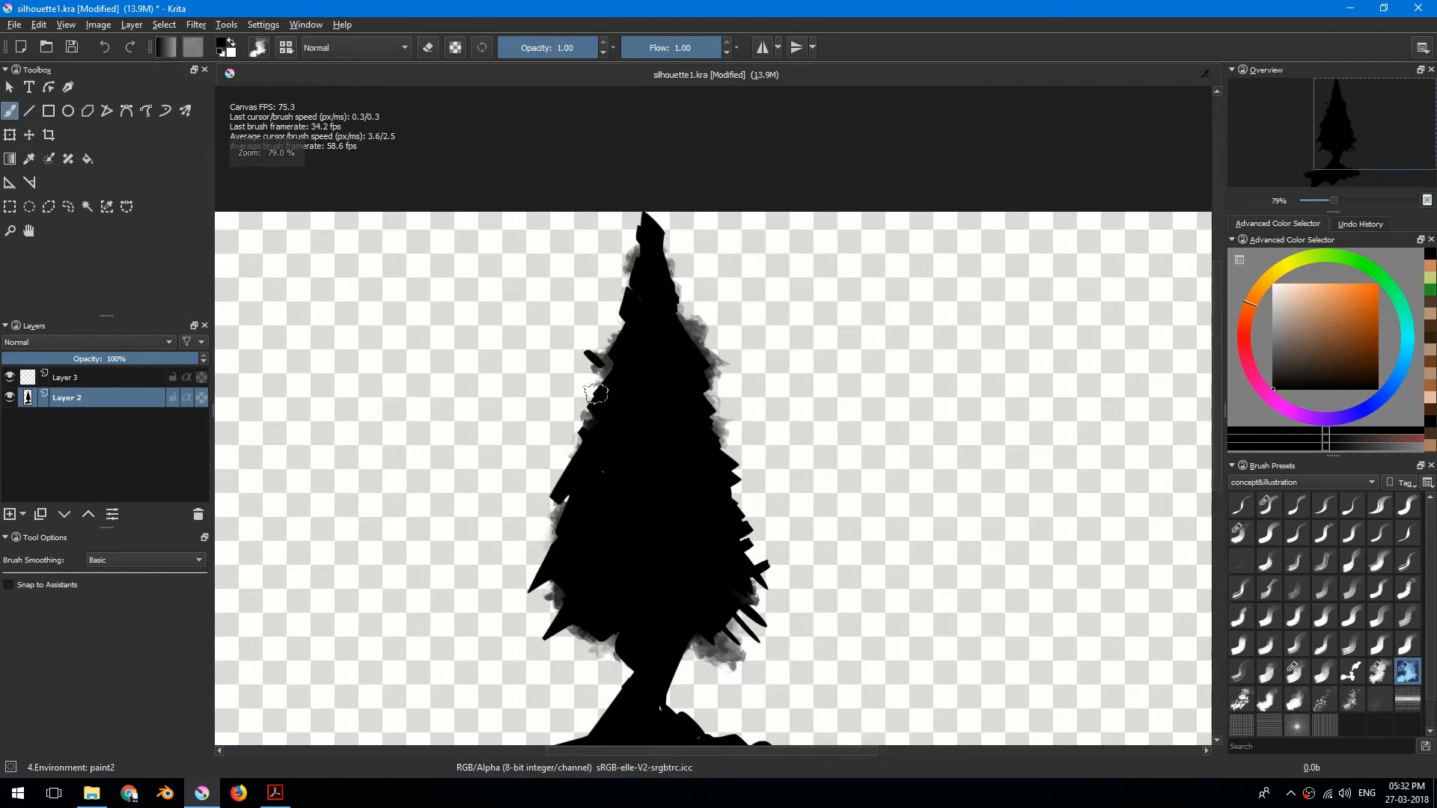
Step: Erase the soft foliage and branch edges on the tree's left side with the Basic: flat-diagonal 2 brush
{"action": "left_click", "coordinate": [1273, 509]}
{"action": "key", "text": "e"}
{"action": "key", "text": "ctrl+plus"}
{"action": "key", "text": "ctrl+plus"}
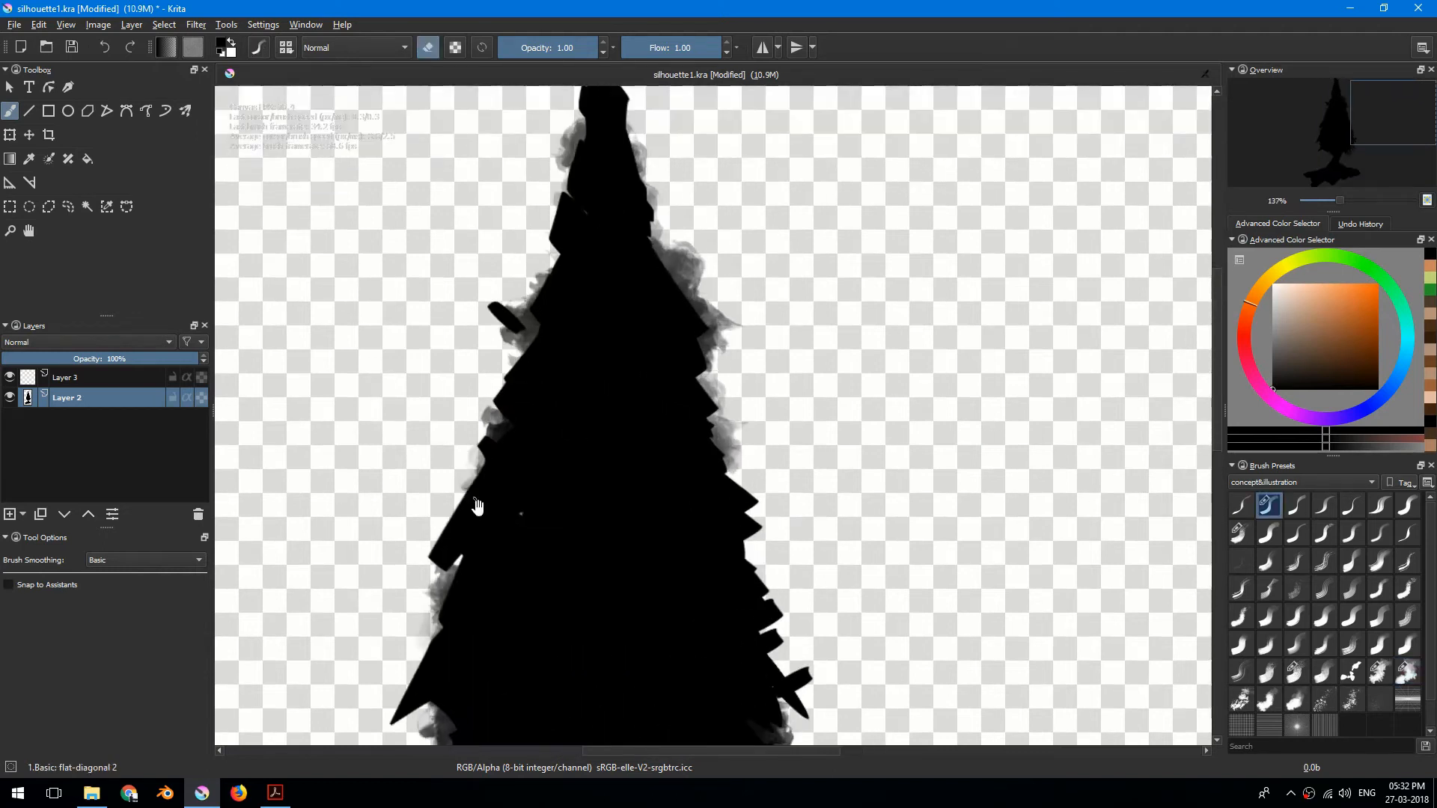
{"action": "left_click_drag", "start_coordinate": [476, 503], "coordinate": [608, 402]}
{"action": "mouse_move", "coordinate": [572, 485]}
{"action": "left_mouse_down"}
{"action": "mouse_move", "coordinate": [592, 463]}
{"action": "mouse_move", "coordinate": [576, 429]}
{"action": "mouse_move", "coordinate": [612, 370]}
{"action": "left_mouse_up"}
{"action": "mouse_move", "coordinate": [628, 377]}
{"action": "left_mouse_down"}
{"action": "mouse_move", "coordinate": [628, 336]}
{"action": "mouse_move", "coordinate": [598, 435]}
{"action": "mouse_move", "coordinate": [628, 392]}
{"action": "mouse_move", "coordinate": [634, 305]}
{"action": "left_mouse_up"}
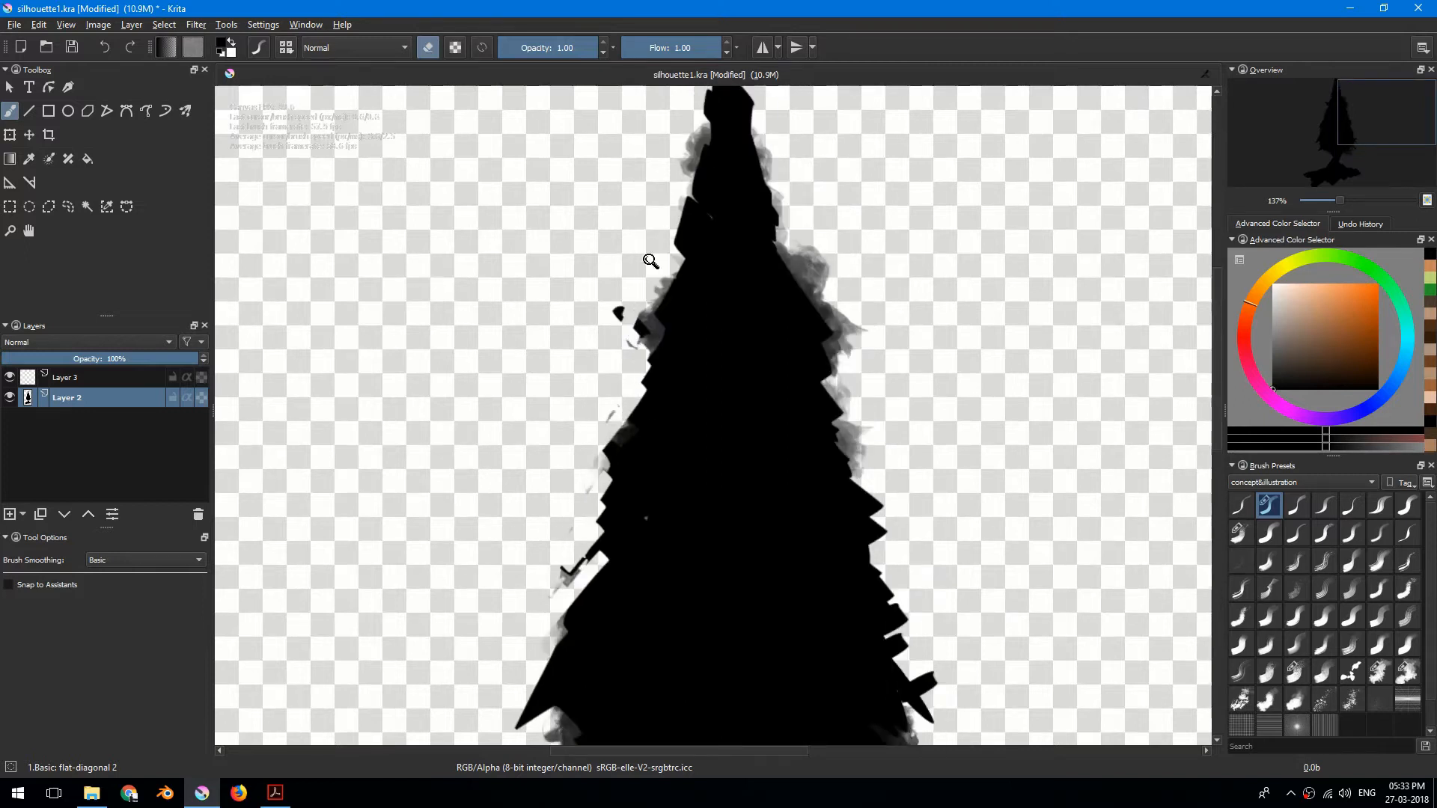
Step: Carve sharp gaps into the tree's lower left and lower right branches with the eraser
{"action": "key", "text": "ctrl+minus"}
{"action": "key", "text": "ctrl+minus"}
{"action": "left_click_drag", "start_coordinate": [658, 257], "coordinate": [635, 163]}
{"action": "key", "text": "ctrl+plus"}
{"action": "mouse_move", "coordinate": [548, 496]}
{"action": "left_mouse_down"}
{"action": "mouse_move", "coordinate": [566, 459]}
{"action": "mouse_move", "coordinate": [573, 472]}
{"action": "left_mouse_up"}
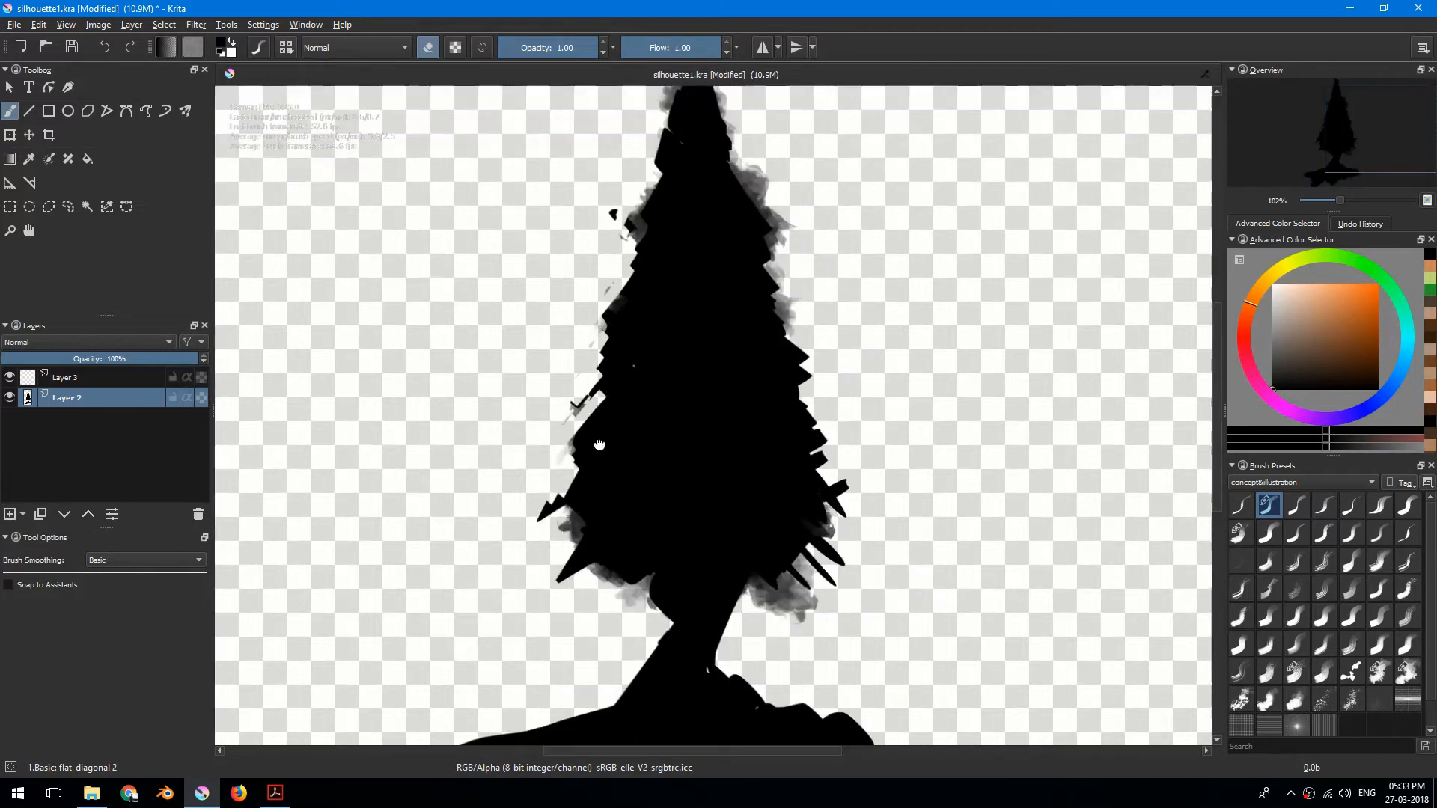
{"action": "left_click_drag", "start_coordinate": [701, 456], "coordinate": [644, 439]}
{"action": "key", "text": "ctrl+minus"}
{"action": "mouse_move", "coordinate": [747, 527]}
{"action": "left_mouse_down"}
{"action": "mouse_move", "coordinate": [735, 548]}
{"action": "mouse_move", "coordinate": [708, 542]}
{"action": "left_mouse_up"}
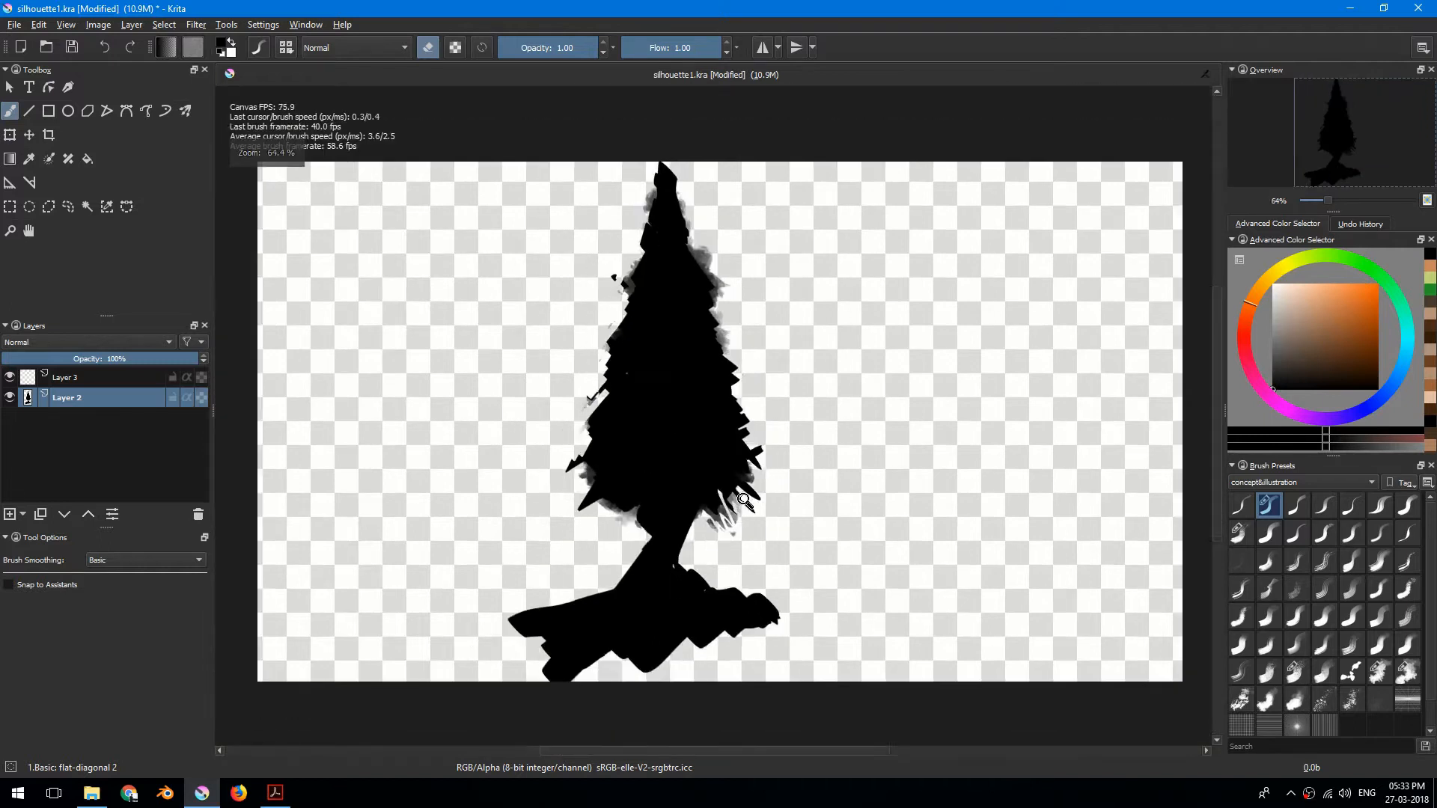
{"action": "key", "text": "ctrl+minus"}
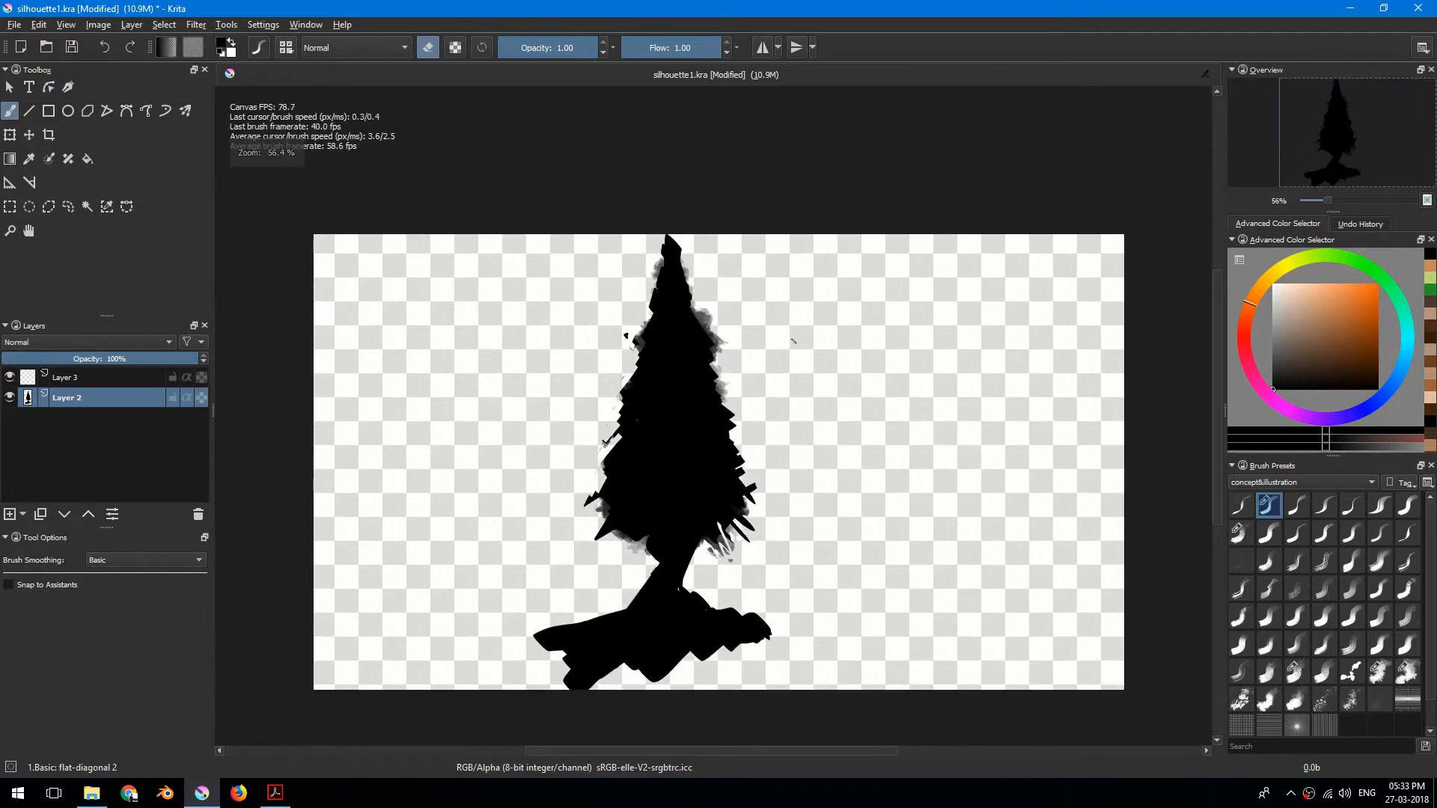
Step: Select Layer 3 and turn on inherit alpha so its paint is limited to the silhouette below
{"action": "left_click", "coordinate": [132, 380]}
{"action": "left_click", "coordinate": [185, 379]}
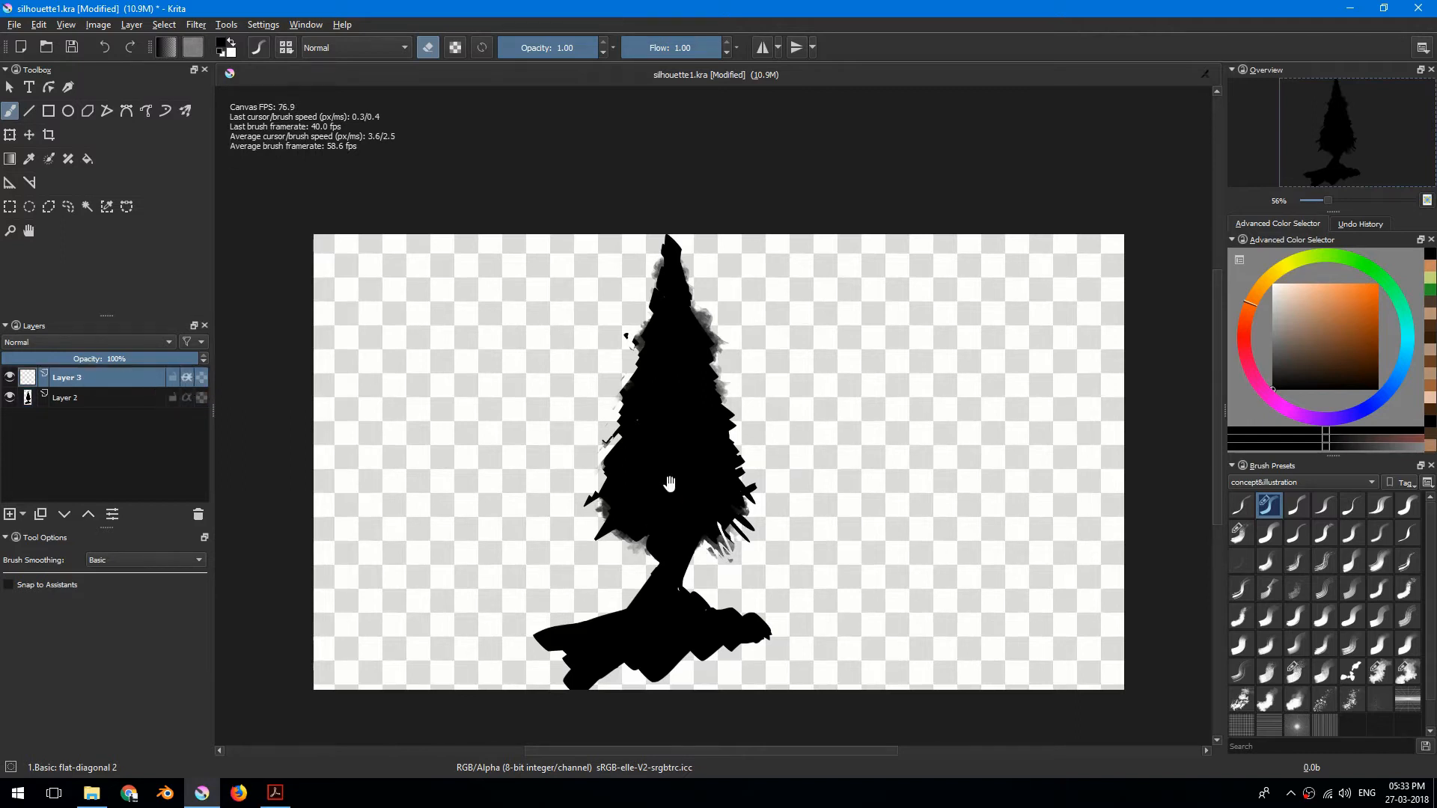
{"action": "left_click_drag", "start_coordinate": [670, 484], "coordinate": [671, 452]}
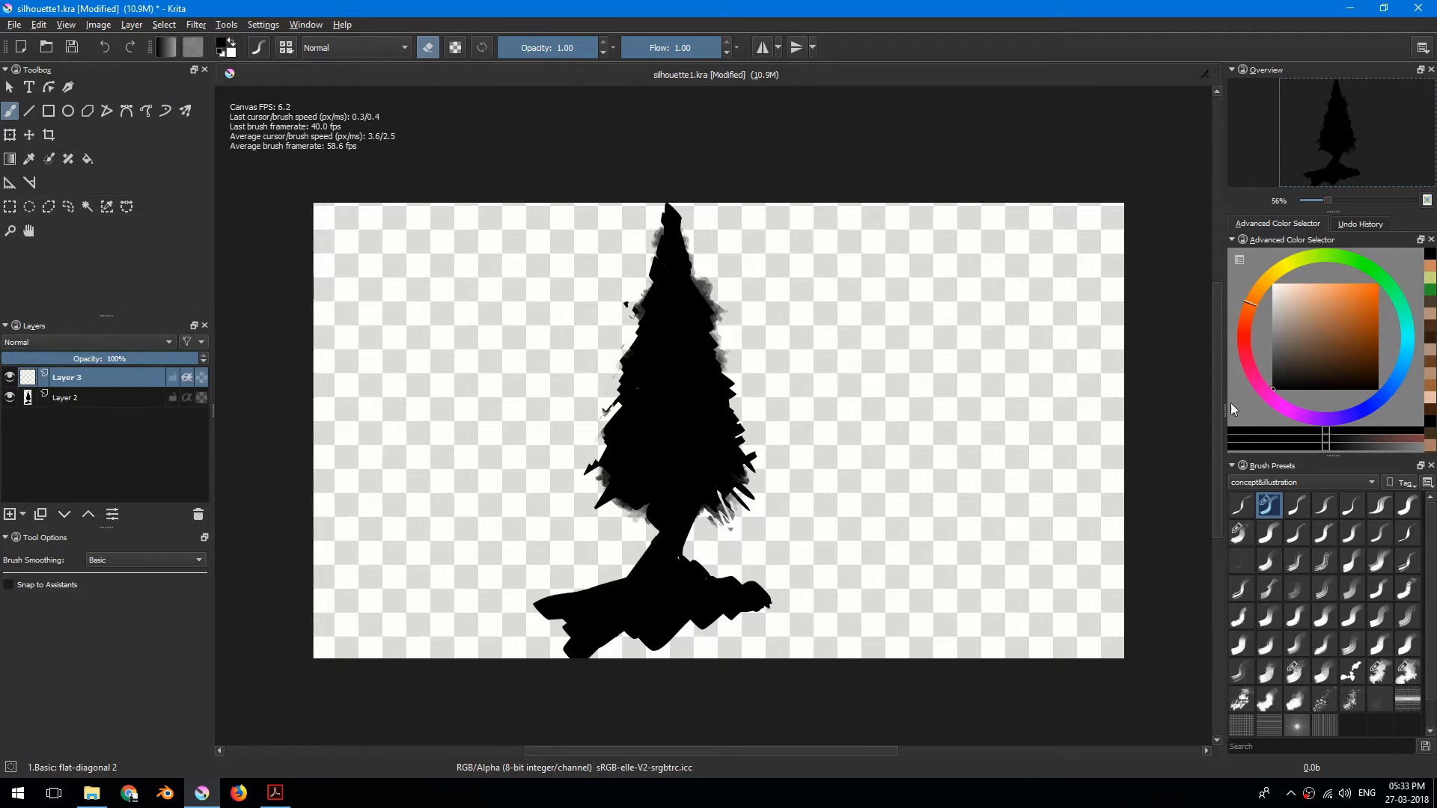
Step: Paint yellow-green over the foliage on Layer 3 with the Environment: paint1 brush
{"action": "left_click", "coordinate": [1381, 673]}
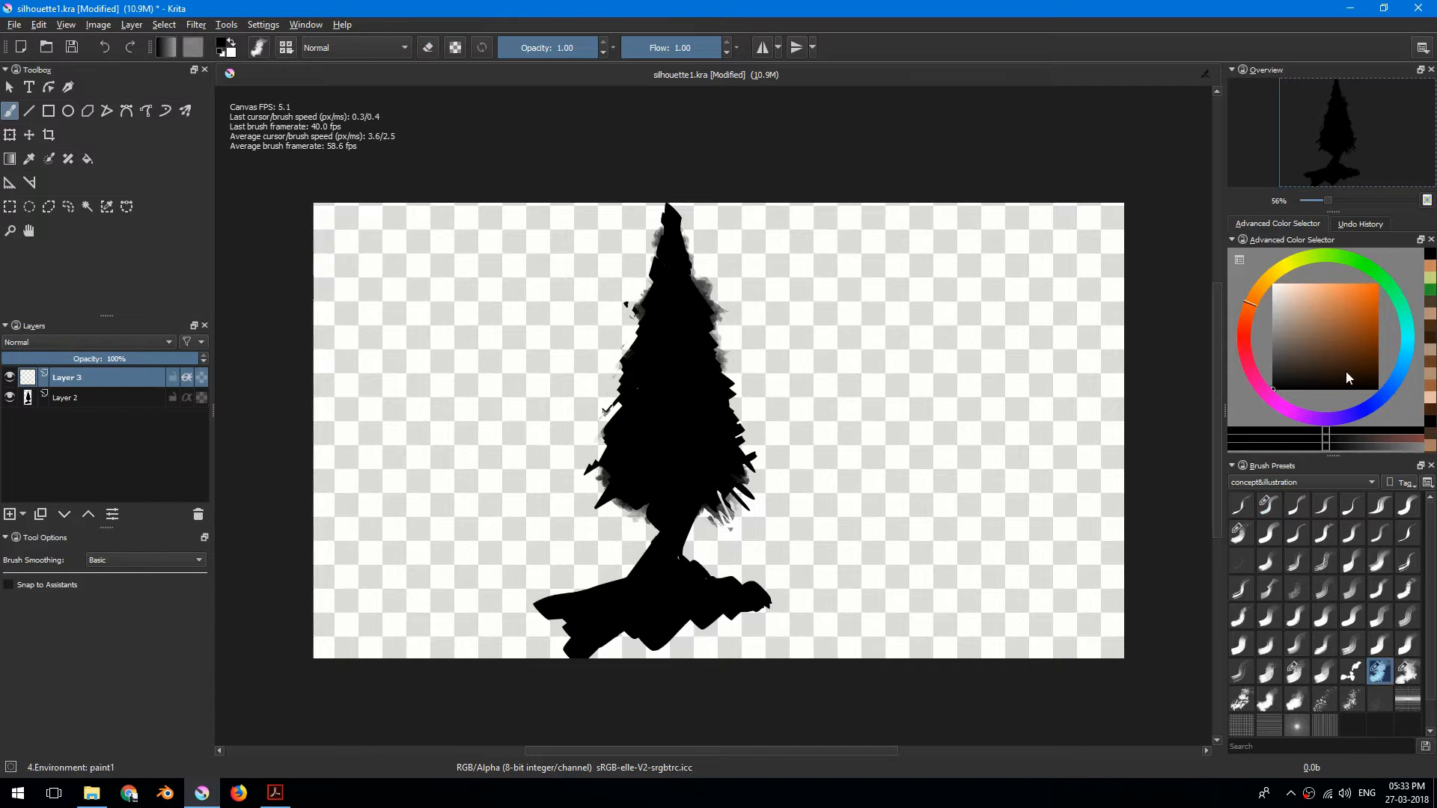
{"action": "left_click", "coordinate": [1334, 316]}
{"action": "mouse_move", "coordinate": [1292, 269]}
{"action": "left_mouse_down"}
{"action": "mouse_move", "coordinate": [1316, 256]}
{"action": "mouse_move", "coordinate": [1294, 255]}
{"action": "left_mouse_up"}
{"action": "left_click", "coordinate": [1346, 308]}
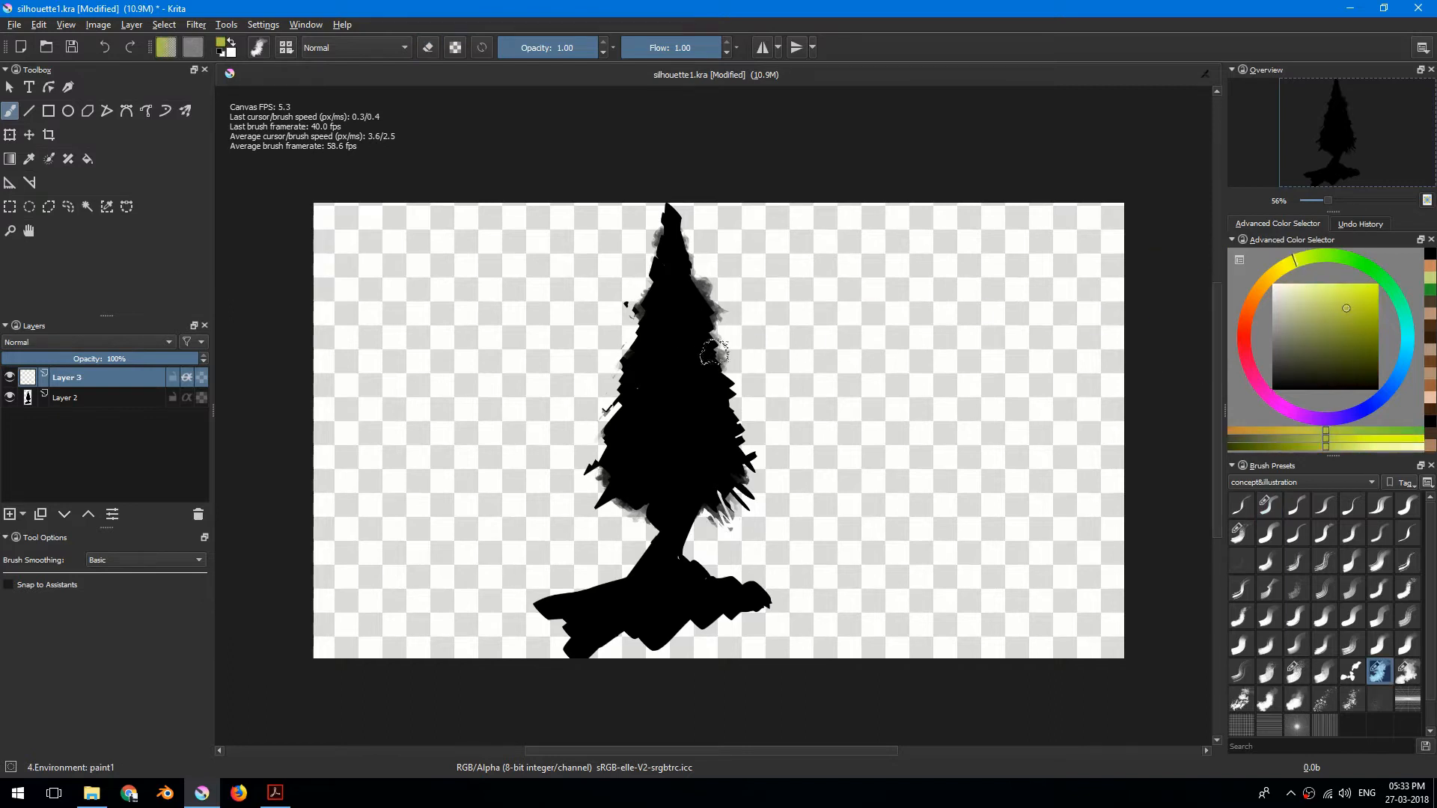
{"action": "scroll", "coordinate": [657, 321], "scroll_direction": "up", "scroll_amount": 2}
{"action": "mouse_move", "coordinate": [771, 487]}
{"action": "left_mouse_down"}
{"action": "mouse_move", "coordinate": [704, 404]}
{"action": "mouse_move", "coordinate": [577, 413]}
{"action": "mouse_move", "coordinate": [599, 419]}
{"action": "mouse_move", "coordinate": [625, 389]}
{"action": "mouse_move", "coordinate": [636, 284]}
{"action": "mouse_move", "coordinate": [614, 464]}
{"action": "mouse_move", "coordinate": [711, 450]}
{"action": "mouse_move", "coordinate": [771, 517]}
{"action": "mouse_move", "coordinate": [783, 417]}
{"action": "mouse_move", "coordinate": [711, 240]}
{"action": "mouse_move", "coordinate": [731, 183]}
{"action": "mouse_move", "coordinate": [651, 217]}
{"action": "mouse_move", "coordinate": [660, 333]}
{"action": "mouse_move", "coordinate": [640, 408]}
{"action": "left_mouse_up"}
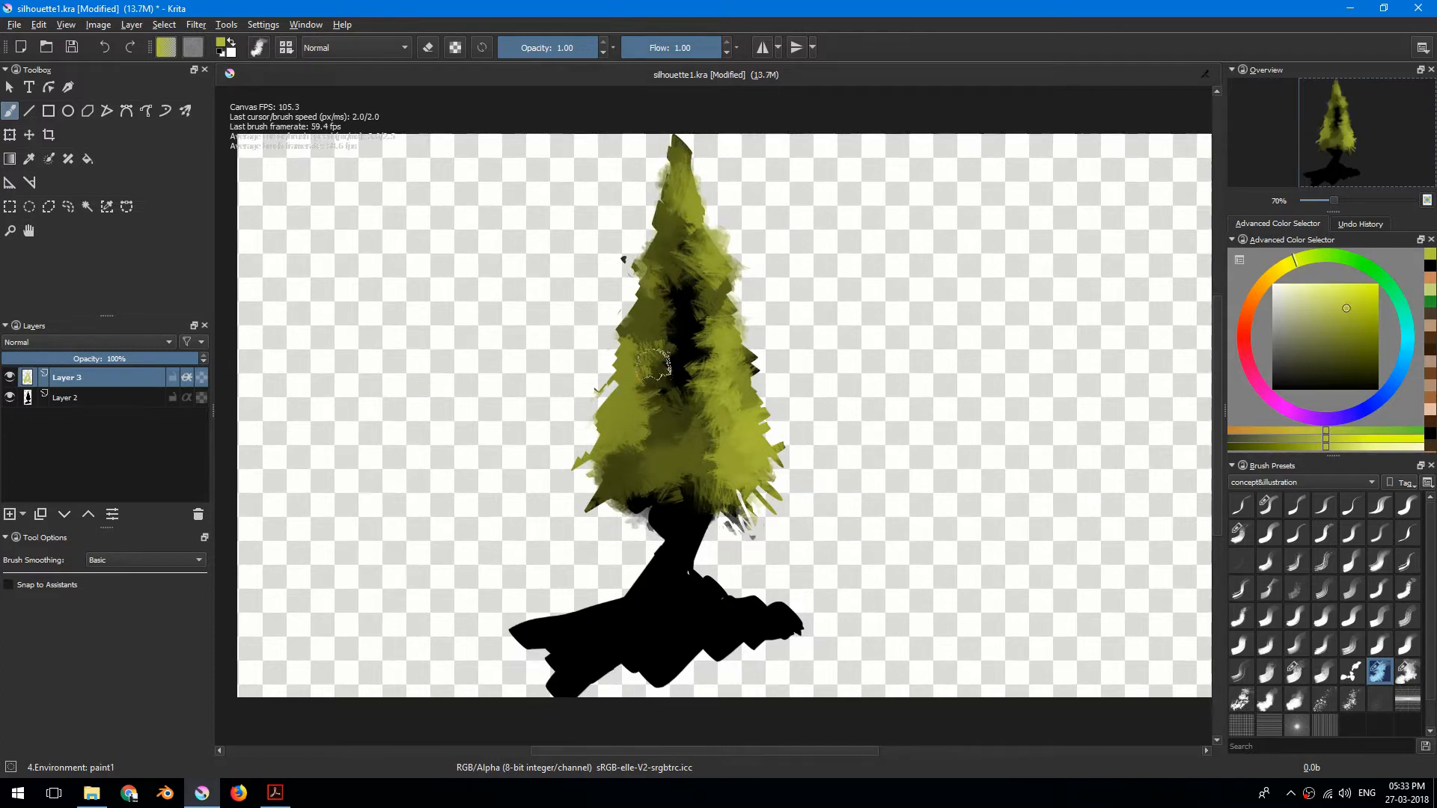
Step: Choose a dark saturated green and paint it over the tree's right side and lower foliage
{"action": "left_click", "coordinate": [1362, 343]}
{"action": "left_click", "coordinate": [1360, 262]}
{"action": "mouse_move", "coordinate": [738, 401]}
{"action": "left_mouse_down"}
{"action": "mouse_move", "coordinate": [699, 465]}
{"action": "mouse_move", "coordinate": [633, 453]}
{"action": "mouse_move", "coordinate": [565, 472]}
{"action": "mouse_move", "coordinate": [659, 316]}
{"action": "mouse_move", "coordinate": [728, 494]}
{"action": "mouse_move", "coordinate": [720, 400]}
{"action": "mouse_move", "coordinate": [698, 403]}
{"action": "mouse_move", "coordinate": [723, 262]}
{"action": "left_mouse_up"}
{"action": "mouse_move", "coordinate": [775, 460]}
{"action": "left_mouse_down"}
{"action": "mouse_move", "coordinate": [718, 337]}
{"action": "mouse_move", "coordinate": [714, 196]}
{"action": "left_mouse_up"}
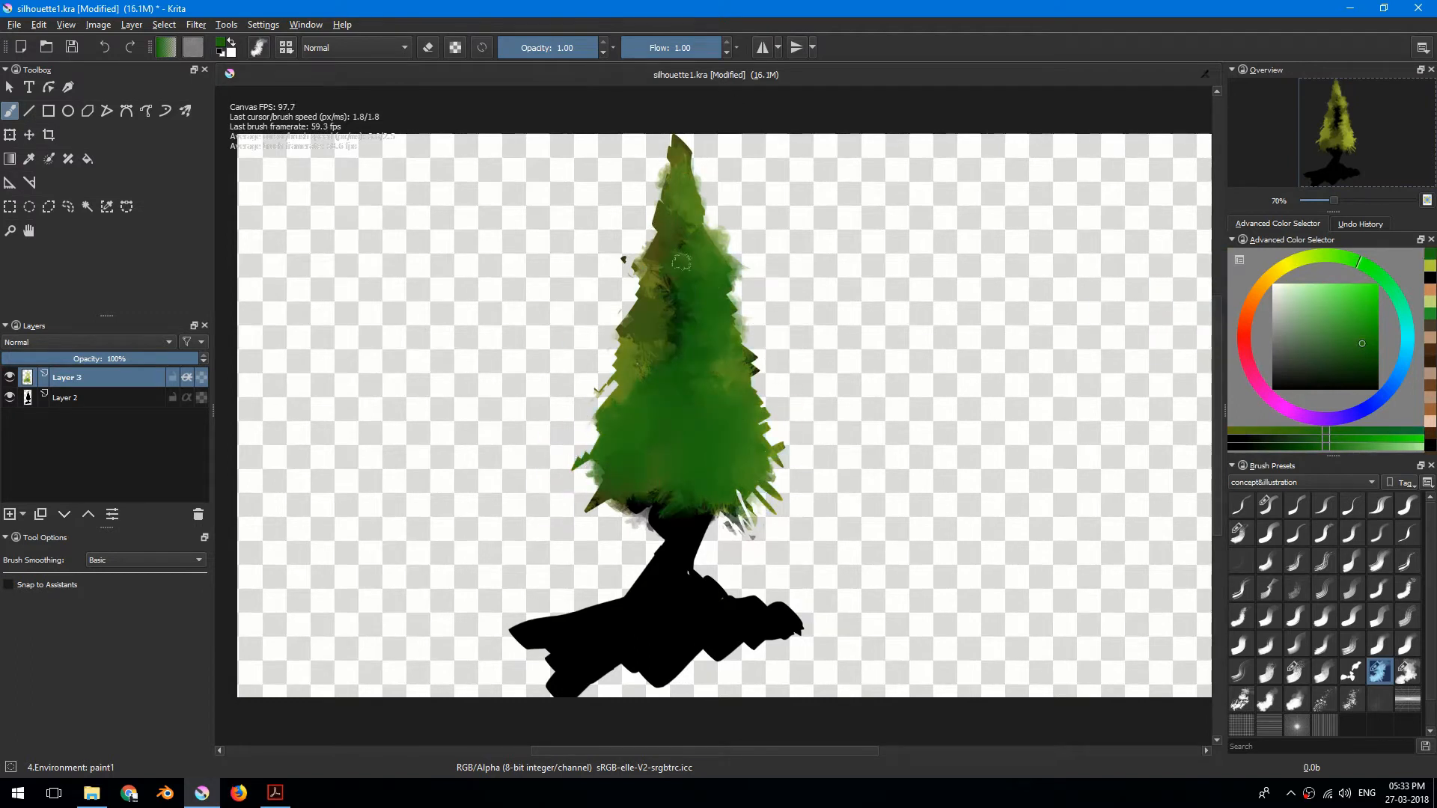
{"action": "left_click_drag", "start_coordinate": [692, 296], "coordinate": [726, 313]}
Step: Choose a pale yellow-green and paint highlights on the tree's upper left foliage and tip
{"action": "left_click", "coordinate": [771, 445], "text": "ctrl"}
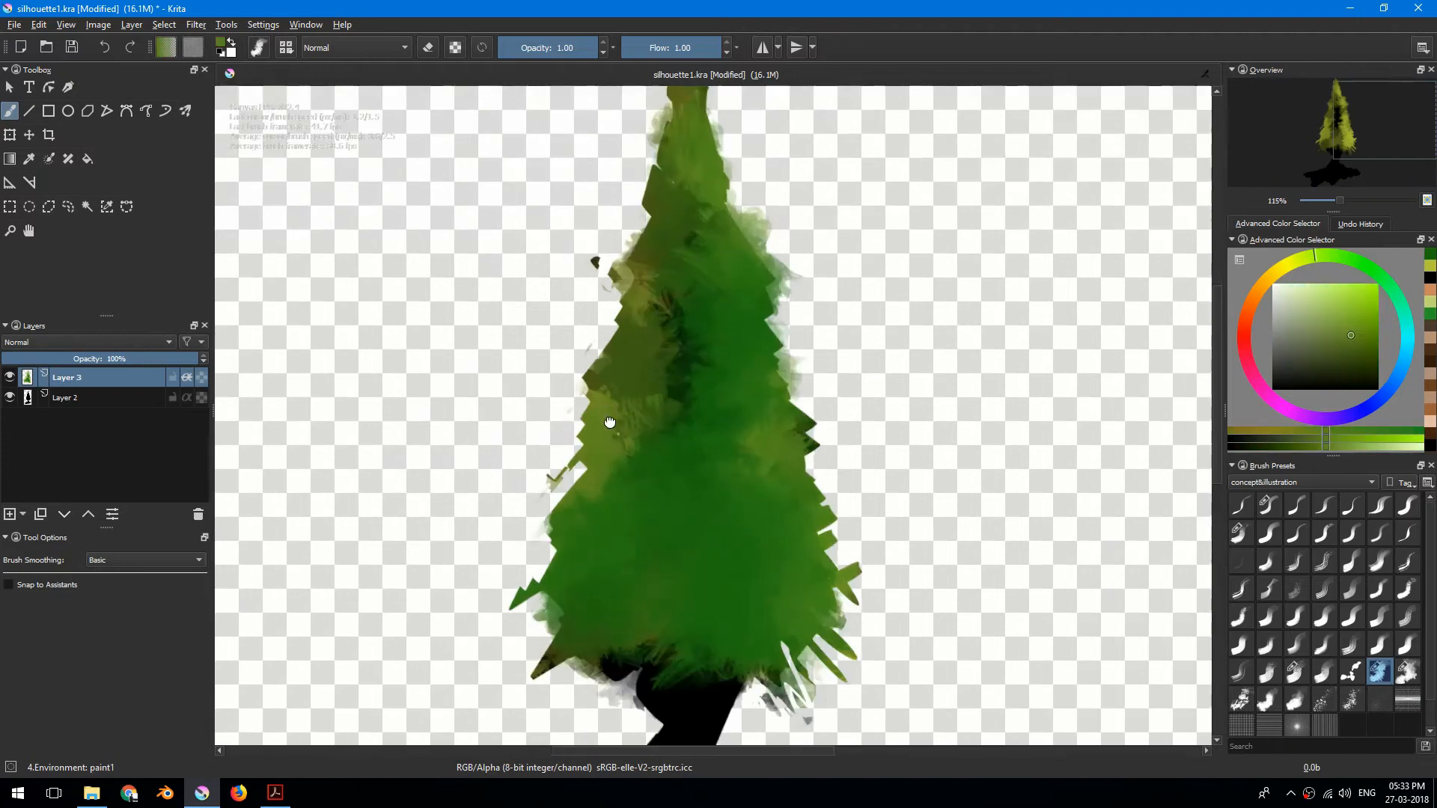
{"action": "left_click_drag", "start_coordinate": [767, 457], "coordinate": [771, 509]}
{"action": "left_click_drag", "start_coordinate": [1279, 295], "coordinate": [1316, 308]}
{"action": "mouse_move", "coordinate": [629, 404]}
{"action": "left_mouse_down"}
{"action": "mouse_move", "coordinate": [632, 217]}
{"action": "mouse_move", "coordinate": [659, 191]}
{"action": "left_mouse_up"}
{"action": "left_click_drag", "start_coordinate": [650, 217], "coordinate": [660, 268]}
Step: Sample a dark olive green from the foliage and blend it into the middle of the tree
{"action": "left_click", "coordinate": [653, 362]}
{"action": "left_click", "coordinate": [660, 395], "text": "ctrl"}
{"action": "mouse_move", "coordinate": [663, 367]}
{"action": "left_mouse_down"}
{"action": "mouse_move", "coordinate": [651, 431]}
{"action": "mouse_move", "coordinate": [715, 355]}
{"action": "left_mouse_up"}
{"action": "left_click_drag", "start_coordinate": [751, 490], "coordinate": [732, 323]}
{"action": "left_click_drag", "start_coordinate": [731, 324], "coordinate": [696, 442]}
{"action": "left_click_drag", "start_coordinate": [696, 442], "coordinate": [724, 338]}
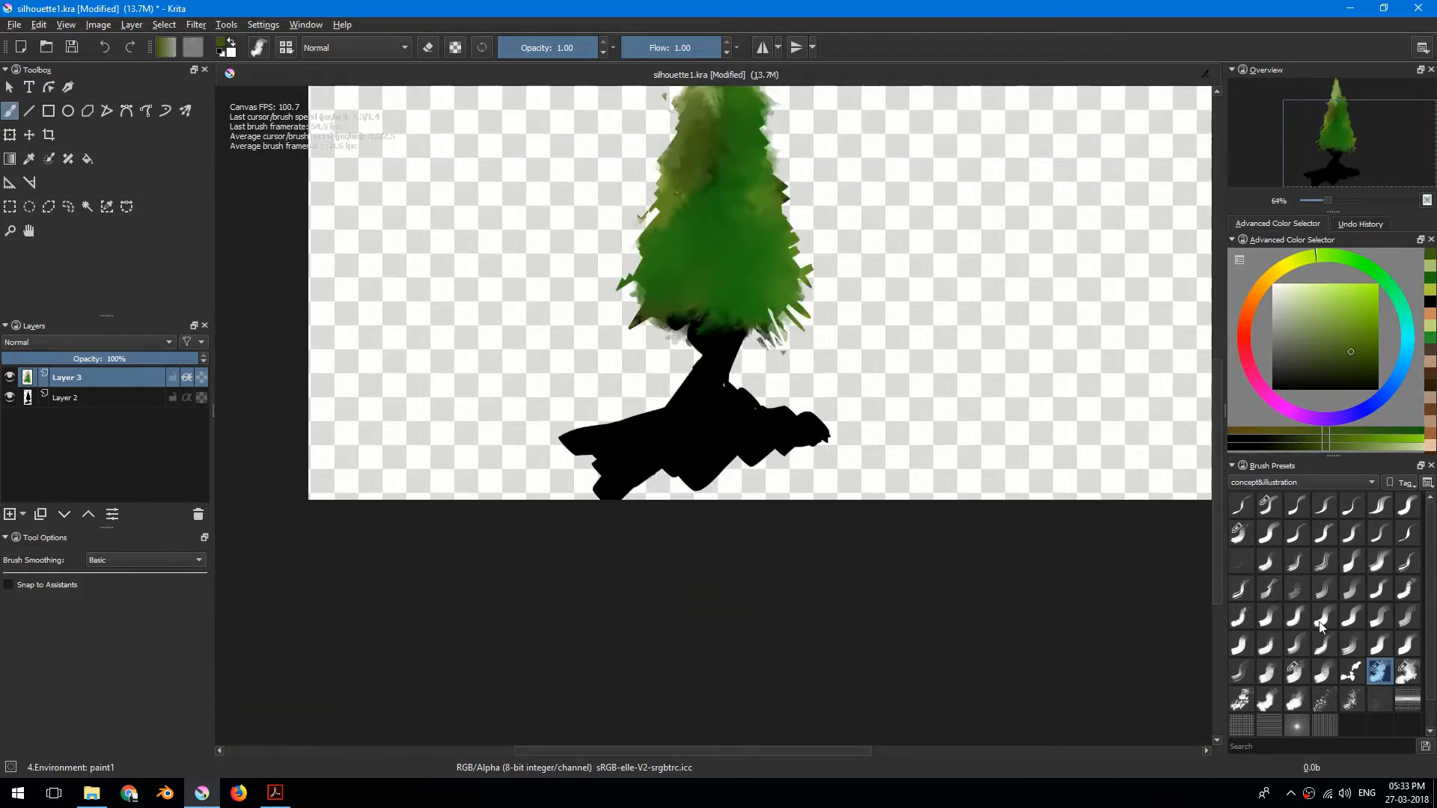
Step: With the Blocks: basic brush, sample an olive green and paint broad strokes down the tree's left side
{"action": "left_click", "coordinate": [1325, 676]}
{"action": "left_click", "coordinate": [1382, 620]}
{"action": "left_click_drag", "start_coordinate": [689, 336], "coordinate": [716, 232]}
{"action": "left_click_drag", "start_coordinate": [731, 343], "coordinate": [738, 555]}
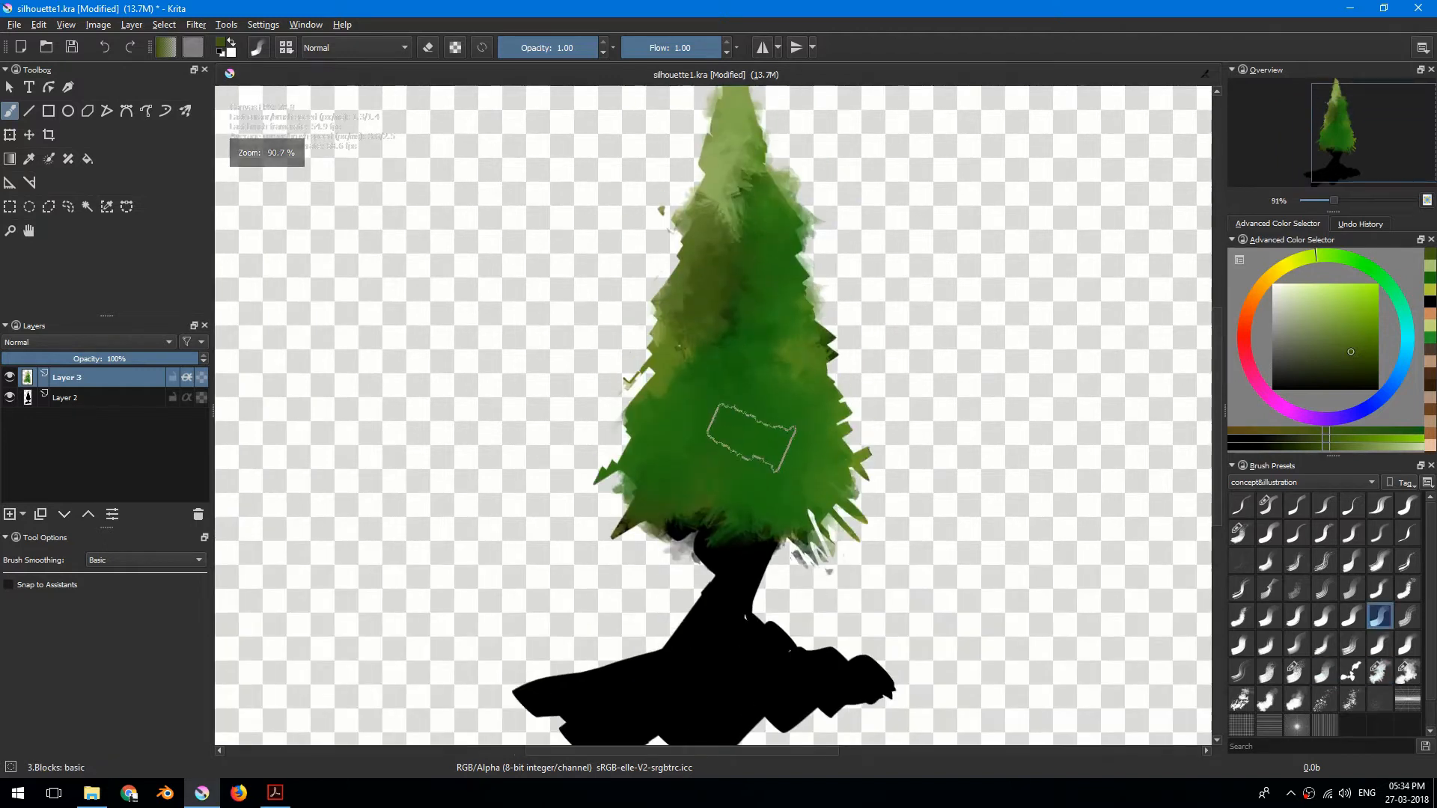
{"action": "left_click", "coordinate": [662, 358], "text": "ctrl"}
{"action": "mouse_move", "coordinate": [703, 322]}
{"action": "left_mouse_down"}
{"action": "mouse_move", "coordinate": [659, 378]}
{"action": "mouse_move", "coordinate": [729, 369]}
{"action": "mouse_move", "coordinate": [700, 417]}
{"action": "left_mouse_up"}
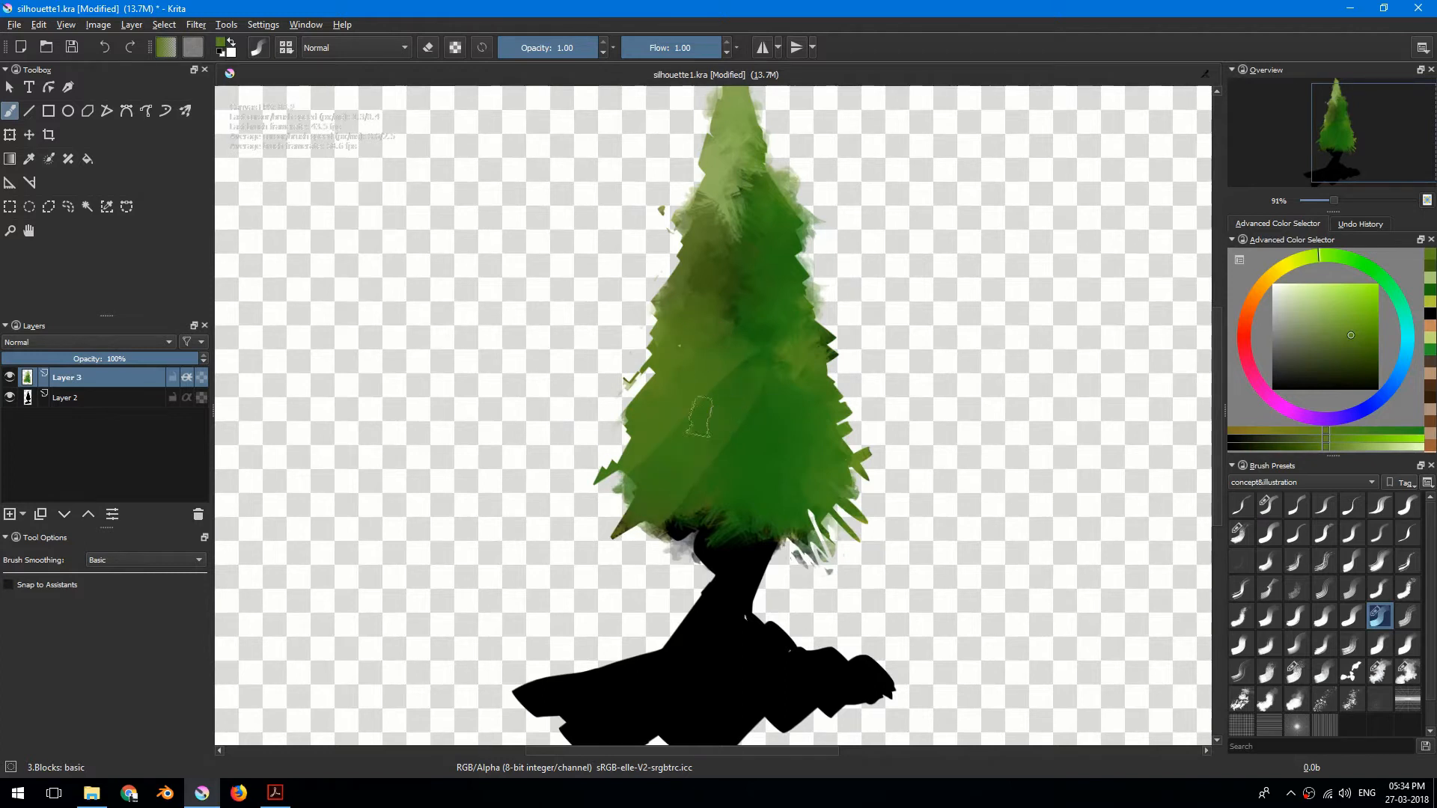
Step: Lower the brush opacity to 0.60 and stroke more olive green over the left foliage
{"action": "key", "text": "i"}
{"action": "key", "text": "i"}
{"action": "key", "text": "i"}
{"action": "key", "text": "i"}
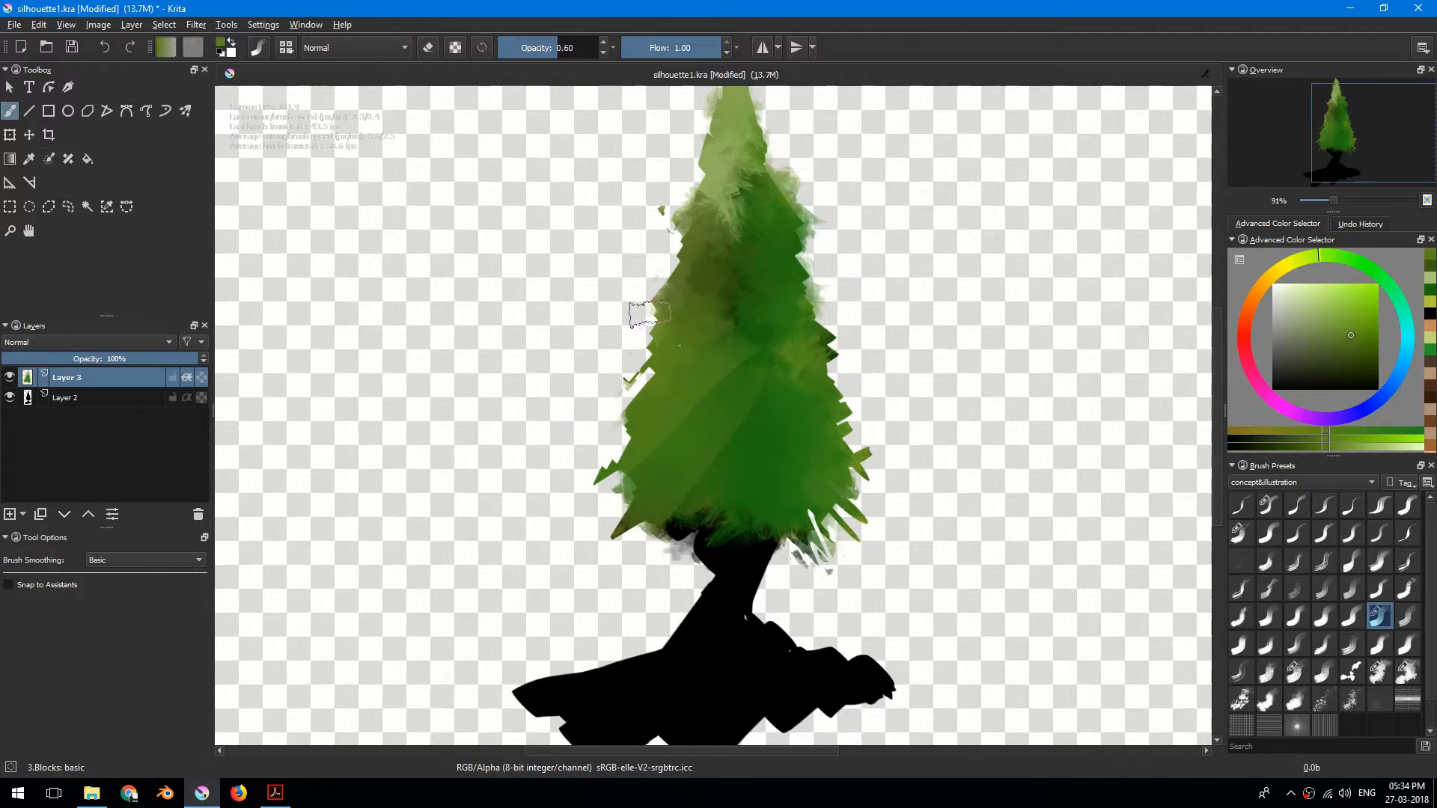
{"action": "left_click_drag", "start_coordinate": [685, 331], "coordinate": [651, 399]}
Step: Choose a pale yellow-green and stroke it from the tree's tip down over the left and middle foliage
{"action": "left_click", "coordinate": [1316, 324]}
{"action": "left_click", "coordinate": [1264, 290]}
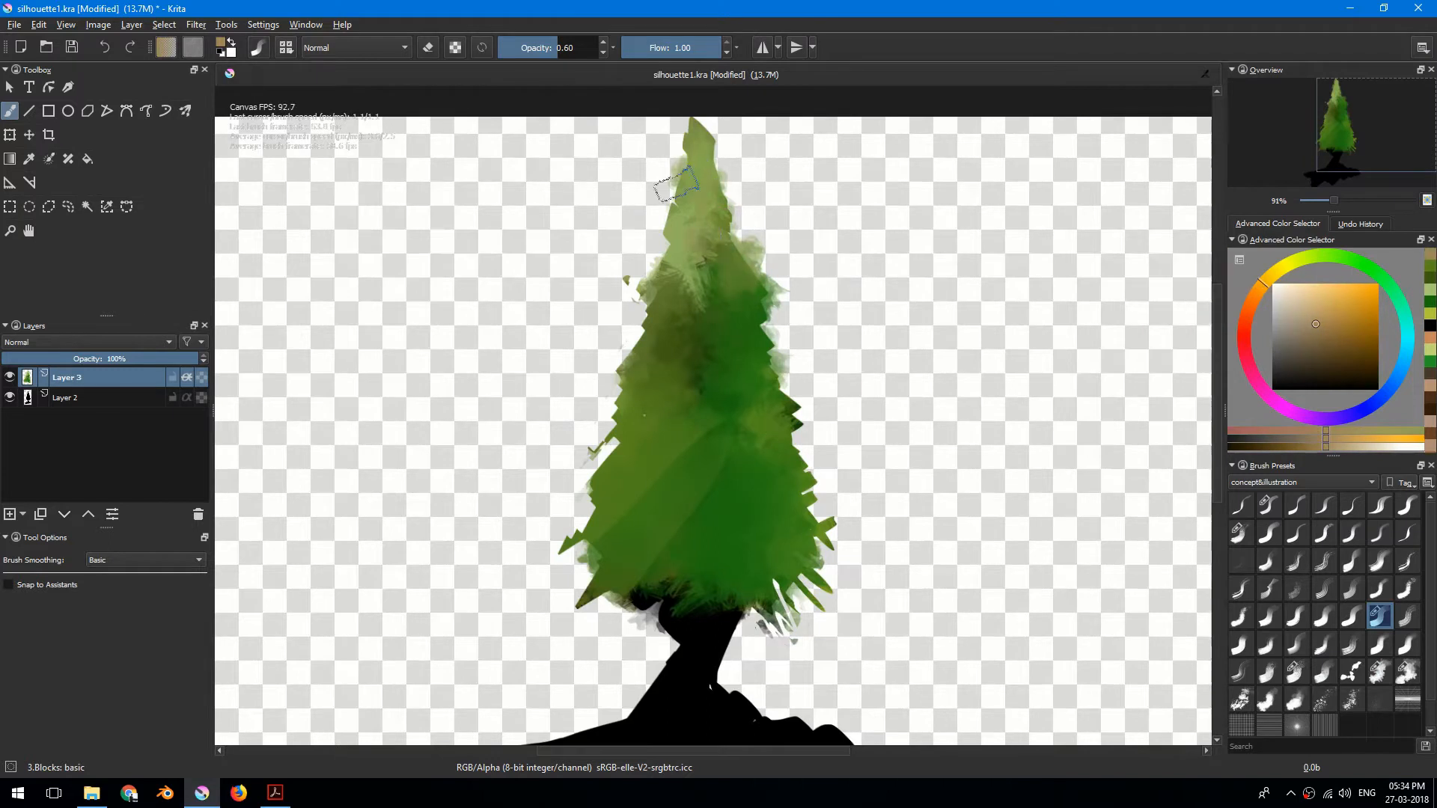
{"action": "left_click_drag", "start_coordinate": [657, 196], "coordinate": [637, 217]}
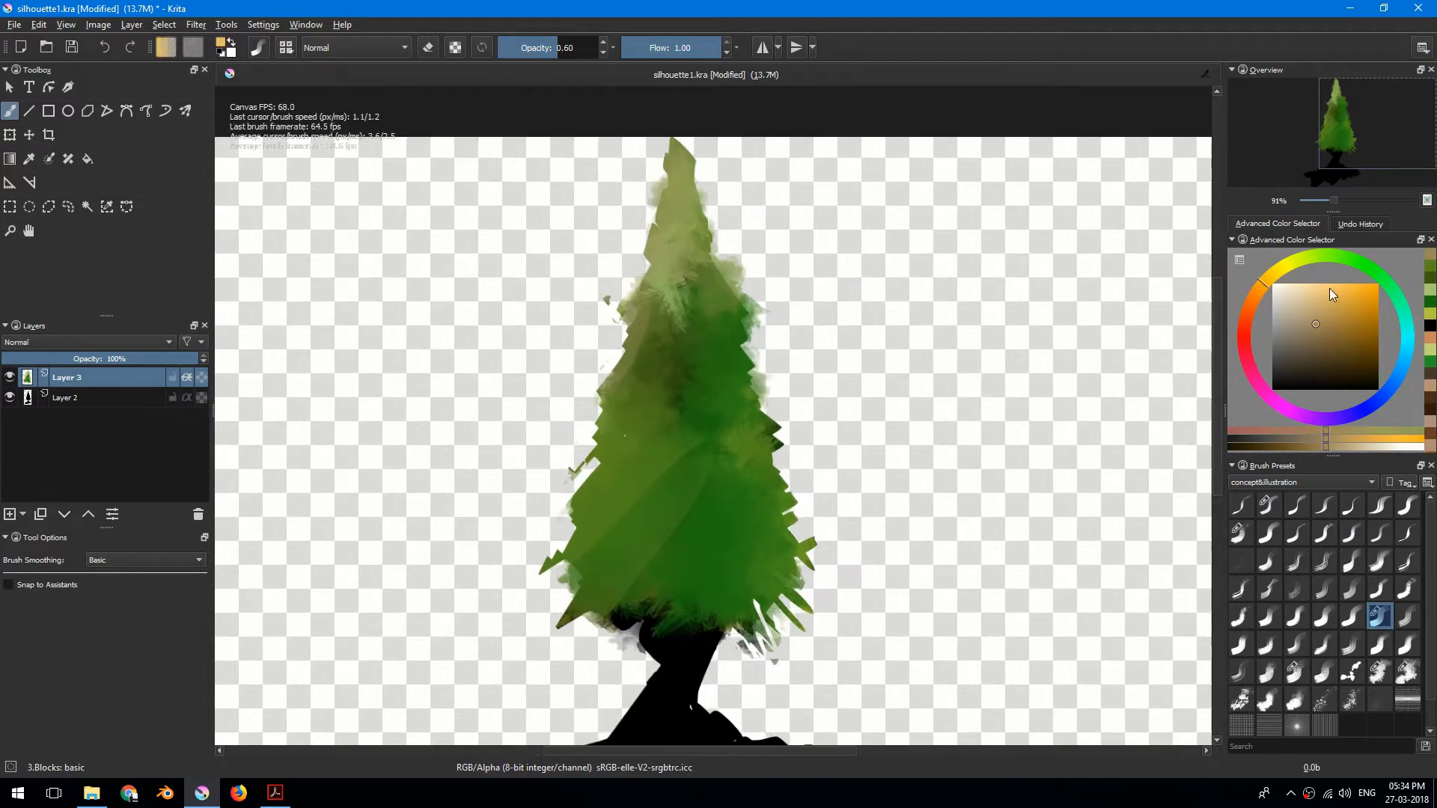
{"action": "left_click", "coordinate": [1303, 300]}
{"action": "left_click", "coordinate": [1299, 259]}
{"action": "mouse_move", "coordinate": [688, 150]}
{"action": "left_mouse_down"}
{"action": "mouse_move", "coordinate": [637, 221]}
{"action": "mouse_move", "coordinate": [601, 382]}
{"action": "left_mouse_up"}
{"action": "left_click_drag", "start_coordinate": [659, 296], "coordinate": [610, 441]}
{"action": "mouse_move", "coordinate": [666, 295]}
{"action": "left_mouse_down"}
{"action": "mouse_move", "coordinate": [633, 464]}
{"action": "mouse_move", "coordinate": [561, 524]}
{"action": "left_mouse_up"}
{"action": "left_click_drag", "start_coordinate": [670, 360], "coordinate": [598, 523]}
{"action": "left_click_drag", "start_coordinate": [700, 202], "coordinate": [666, 318]}
{"action": "left_click_drag", "start_coordinate": [678, 387], "coordinate": [675, 303]}
{"action": "left_click_drag", "start_coordinate": [675, 495], "coordinate": [663, 288]}
Step: Add a paint layer directly above the black silhouette layer and turn on its alpha inheritance
{"action": "double_click", "coordinate": [117, 400]}
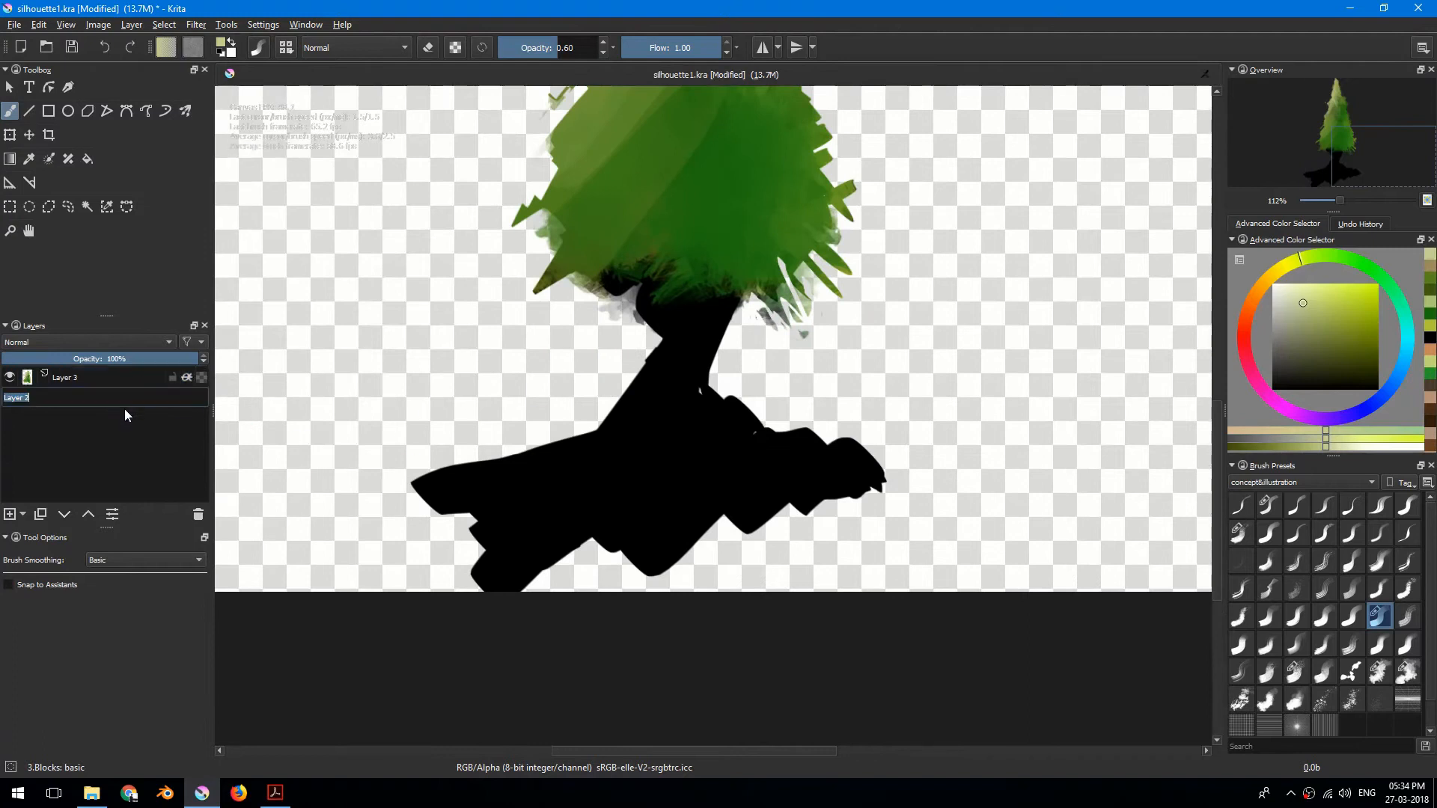
{"action": "left_click", "coordinate": [123, 441]}
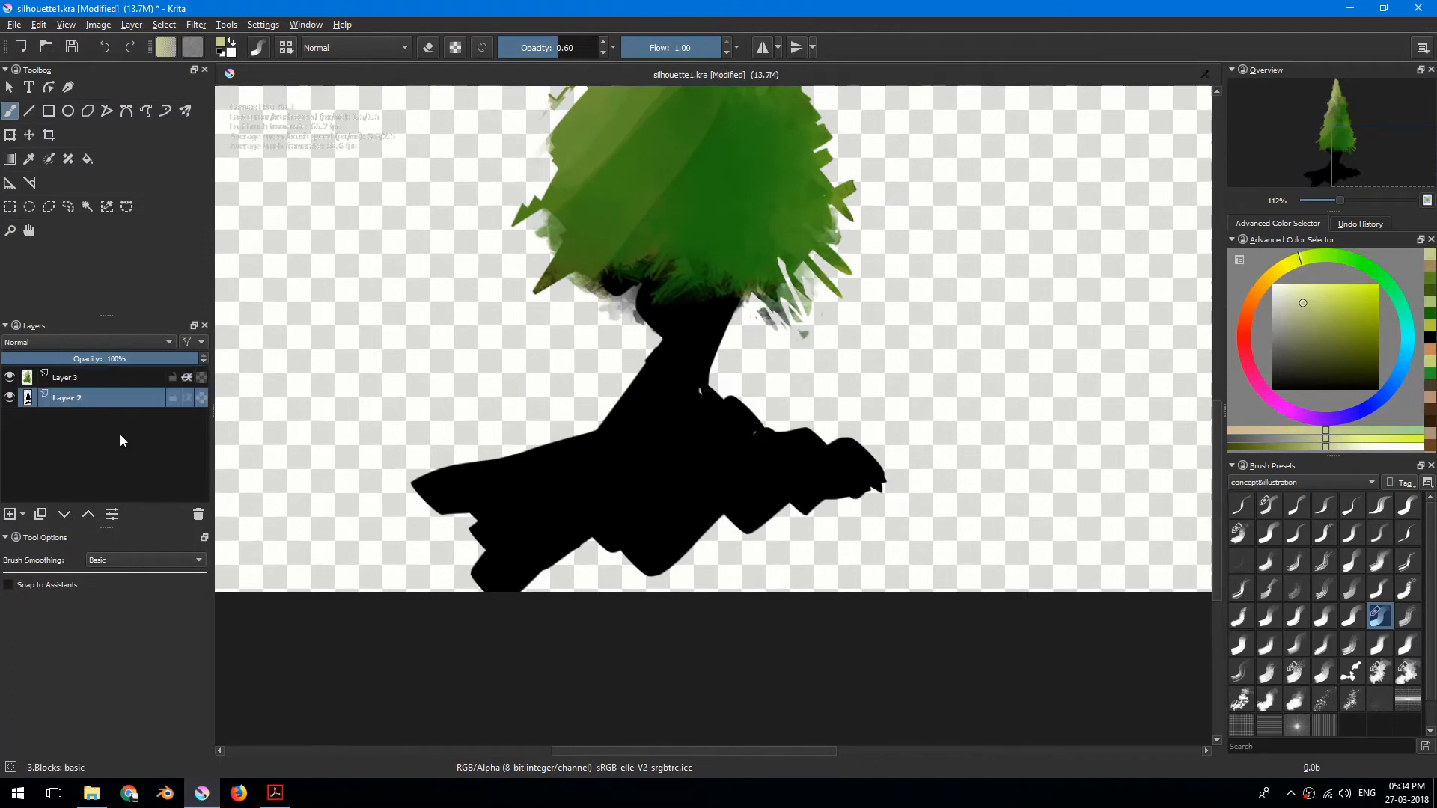
{"action": "left_click", "coordinate": [10, 515]}
{"action": "left_click", "coordinate": [10, 515]}
{"action": "key", "text": "ctrl+z"}
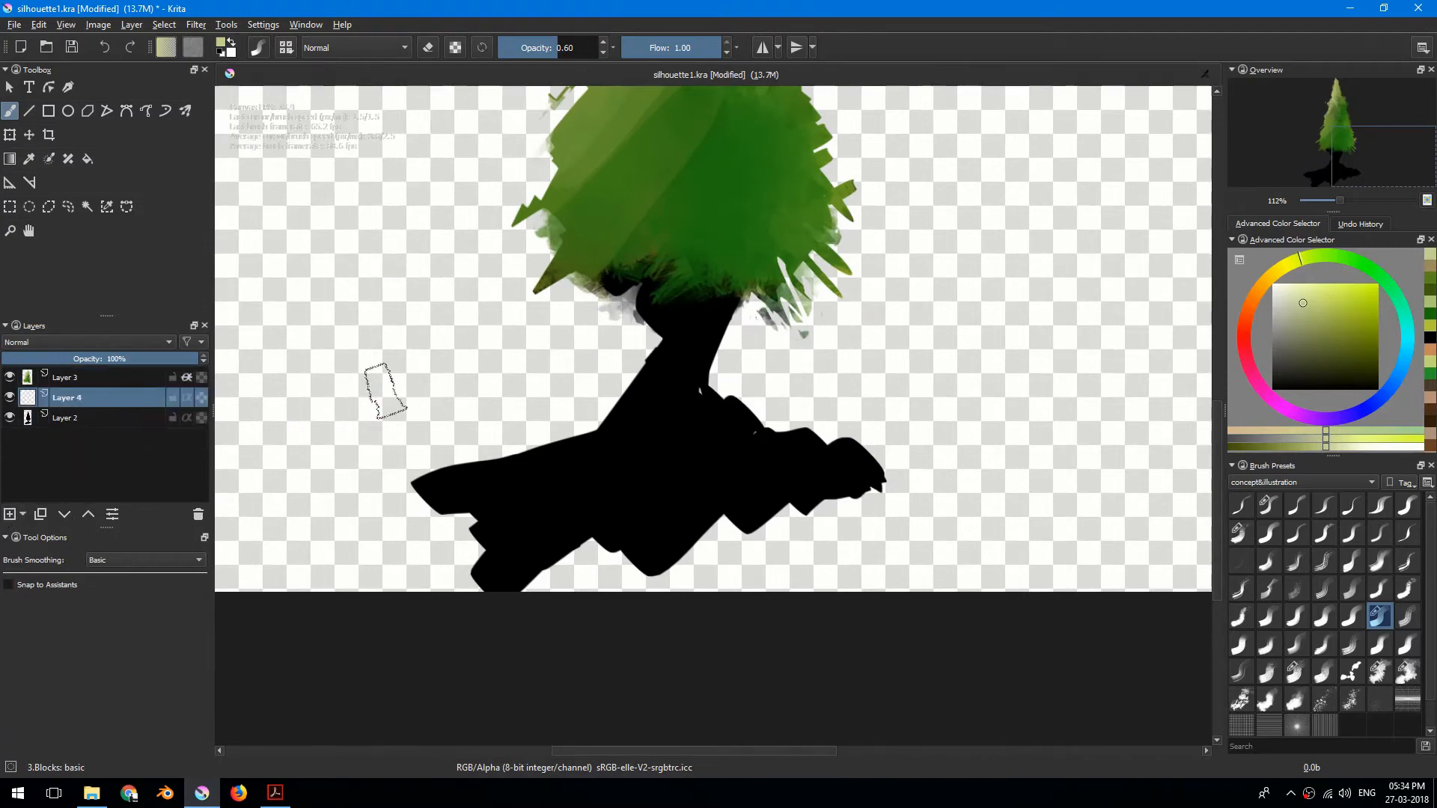
{"action": "mouse_move", "coordinate": [436, 350]}
{"action": "left_mouse_down"}
{"action": "mouse_move", "coordinate": [432, 446]}
{"action": "mouse_move", "coordinate": [446, 417]}
{"action": "mouse_move", "coordinate": [433, 446]}
{"action": "mouse_move", "coordinate": [475, 414]}
{"action": "mouse_move", "coordinate": [484, 372]}
{"action": "mouse_move", "coordinate": [449, 352]}
{"action": "left_mouse_up"}
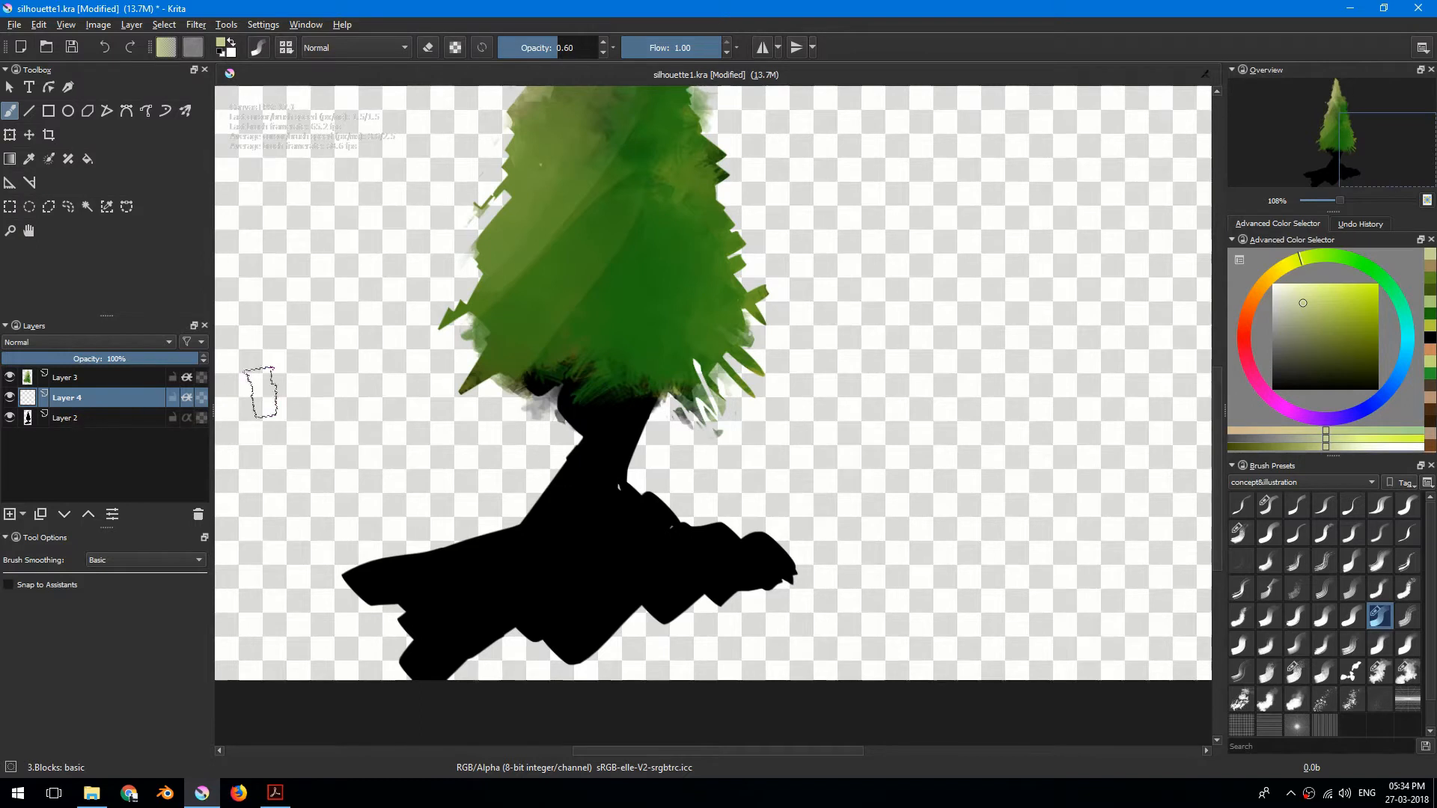
Step: Choose a dark brown and paint the tree trunk, raising the brush opacity to 0.90
{"action": "left_click_drag", "start_coordinate": [658, 458], "coordinate": [681, 465]}
{"action": "left_click_drag", "start_coordinate": [1267, 287], "coordinate": [1343, 369]}
{"action": "left_click", "coordinate": [1312, 366]}
{"action": "left_click_drag", "start_coordinate": [1236, 337], "coordinate": [1245, 321]}
{"action": "scroll", "coordinate": [567, 392], "scroll_direction": "up", "scroll_amount": 2}
{"action": "mouse_move", "coordinate": [548, 477]}
{"action": "left_mouse_down"}
{"action": "mouse_move", "coordinate": [642, 440]}
{"action": "mouse_move", "coordinate": [622, 455]}
{"action": "mouse_move", "coordinate": [590, 444]}
{"action": "mouse_move", "coordinate": [529, 504]}
{"action": "mouse_move", "coordinate": [623, 430]}
{"action": "mouse_move", "coordinate": [594, 454]}
{"action": "mouse_move", "coordinate": [600, 323]}
{"action": "mouse_move", "coordinate": [624, 375]}
{"action": "mouse_move", "coordinate": [612, 468]}
{"action": "mouse_move", "coordinate": [720, 393]}
{"action": "mouse_move", "coordinate": [543, 516]}
{"action": "mouse_move", "coordinate": [615, 508]}
{"action": "mouse_move", "coordinate": [668, 461]}
{"action": "mouse_move", "coordinate": [626, 562]}
{"action": "mouse_move", "coordinate": [635, 530]}
{"action": "left_mouse_up"}
{"action": "left_click_drag", "start_coordinate": [686, 437], "coordinate": [681, 442]}
{"action": "key", "text": "o"}
{"action": "key", "text": "o"}
{"action": "key", "text": "o"}
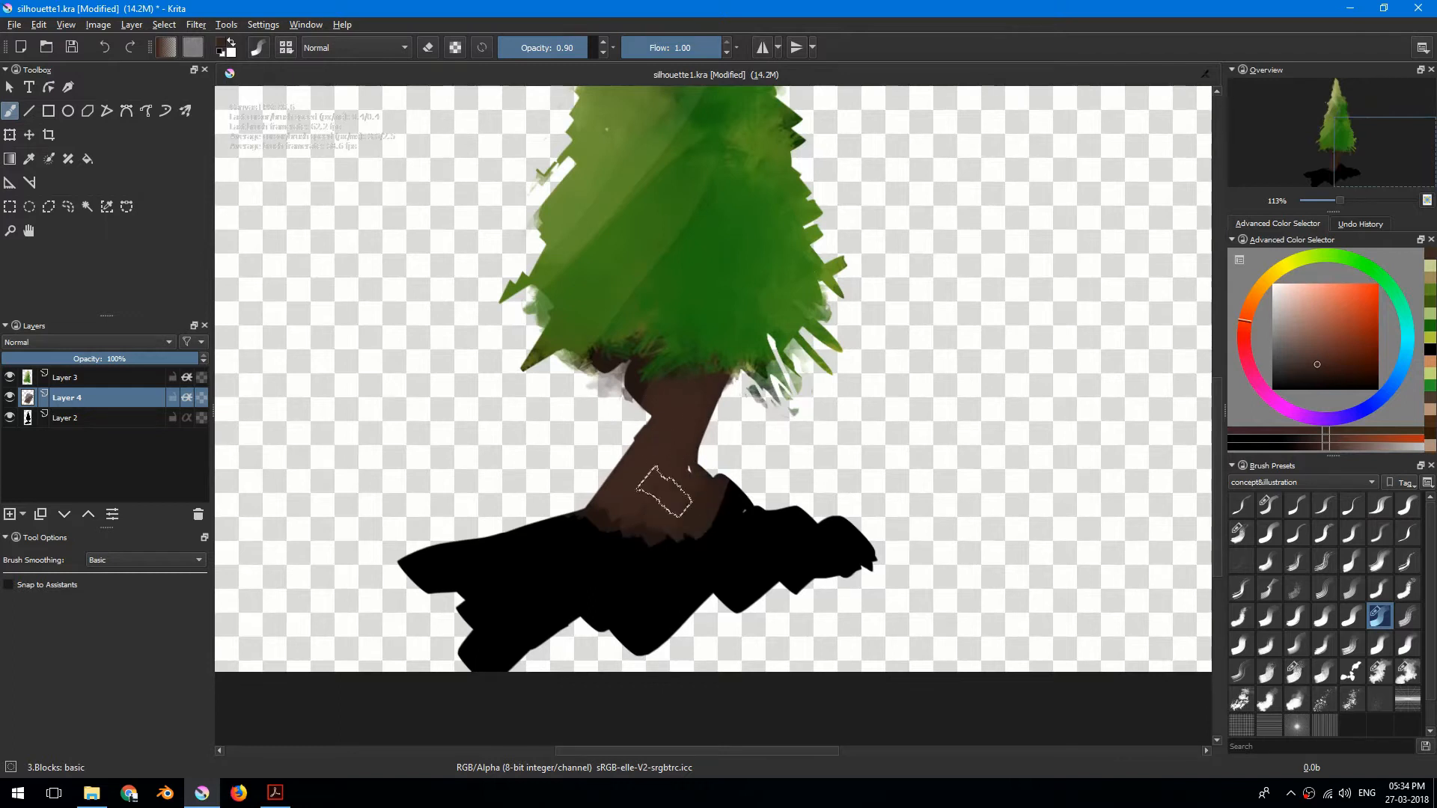
Step: Pick a lighter reddish brown and paint it over the trunk
{"action": "scroll", "coordinate": [651, 465], "scroll_direction": "down", "scroll_amount": 2}
{"action": "left_click", "coordinate": [1343, 345]}
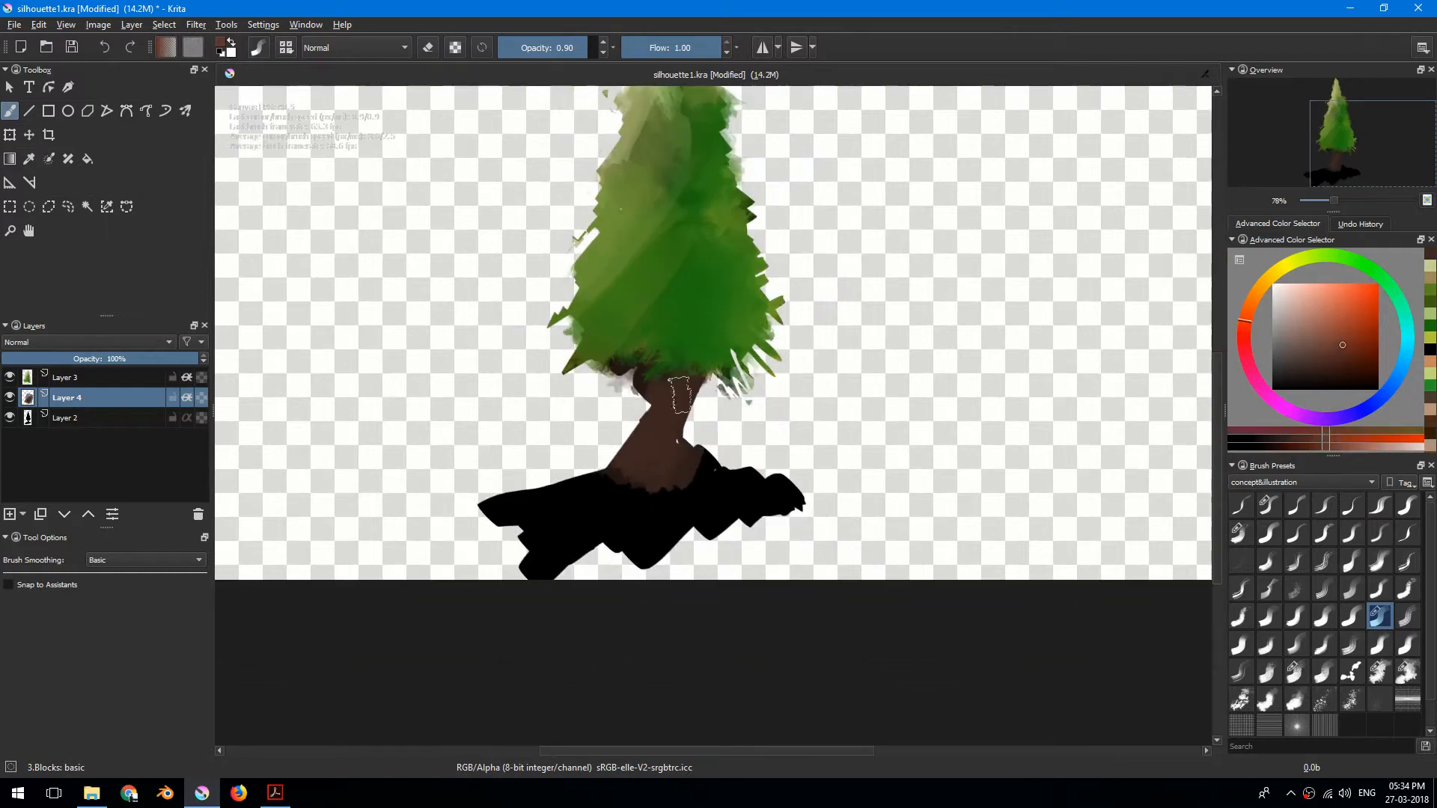
{"action": "mouse_move", "coordinate": [610, 485]}
{"action": "left_mouse_down"}
{"action": "mouse_move", "coordinate": [645, 458]}
{"action": "mouse_move", "coordinate": [702, 474]}
{"action": "left_mouse_up"}
{"action": "scroll", "coordinate": [681, 469], "scroll_direction": "down", "scroll_amount": 2}
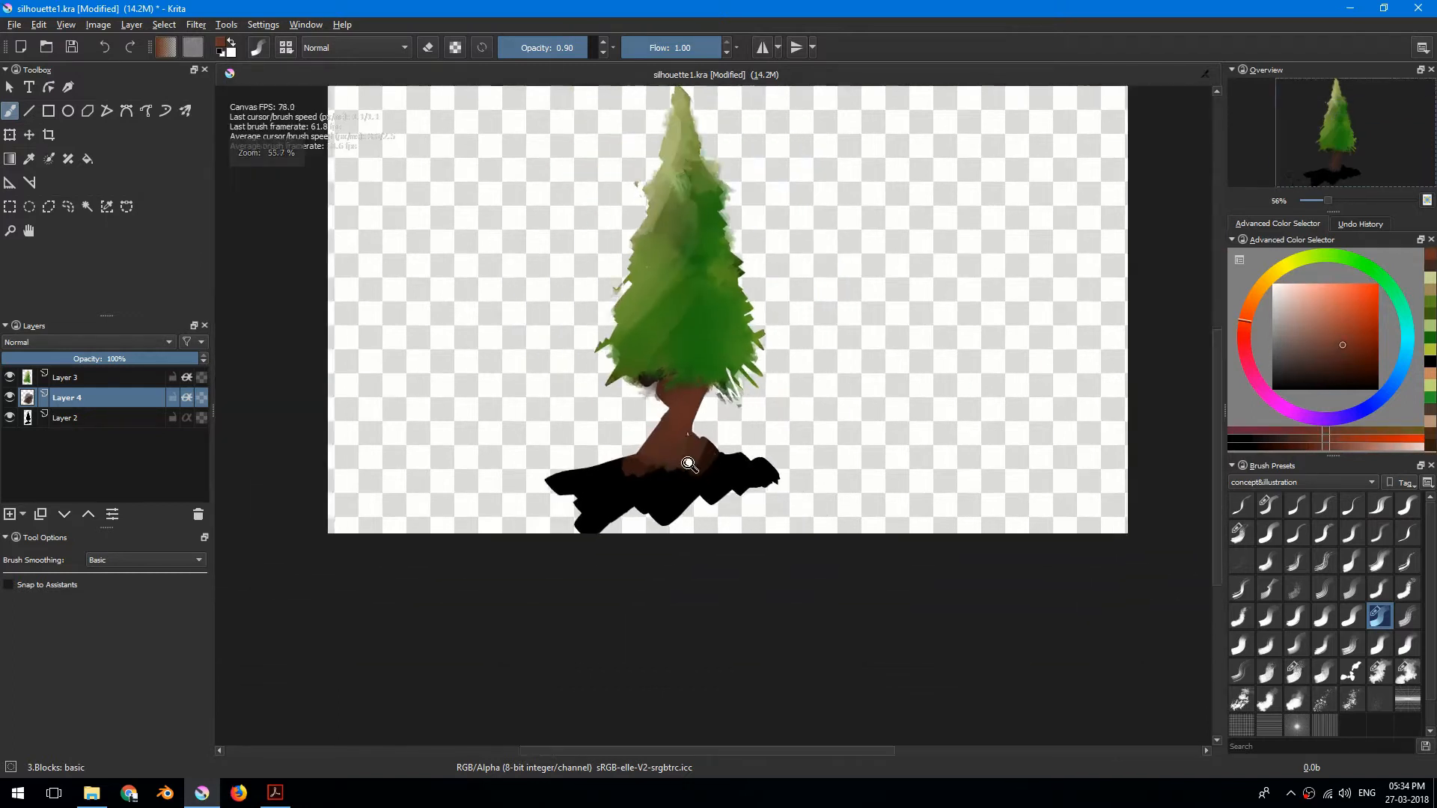
Step: Choose a tan colour and paint over the whole black ground shape below the trunk
{"action": "left_click", "coordinate": [1309, 323]}
{"action": "left_click", "coordinate": [1264, 282]}
{"action": "mouse_move", "coordinate": [677, 486]}
{"action": "left_mouse_down"}
{"action": "mouse_move", "coordinate": [708, 486]}
{"action": "mouse_move", "coordinate": [739, 462]}
{"action": "mouse_move", "coordinate": [589, 525]}
{"action": "mouse_move", "coordinate": [610, 470]}
{"action": "mouse_move", "coordinate": [547, 485]}
{"action": "mouse_move", "coordinate": [749, 488]}
{"action": "left_mouse_up"}
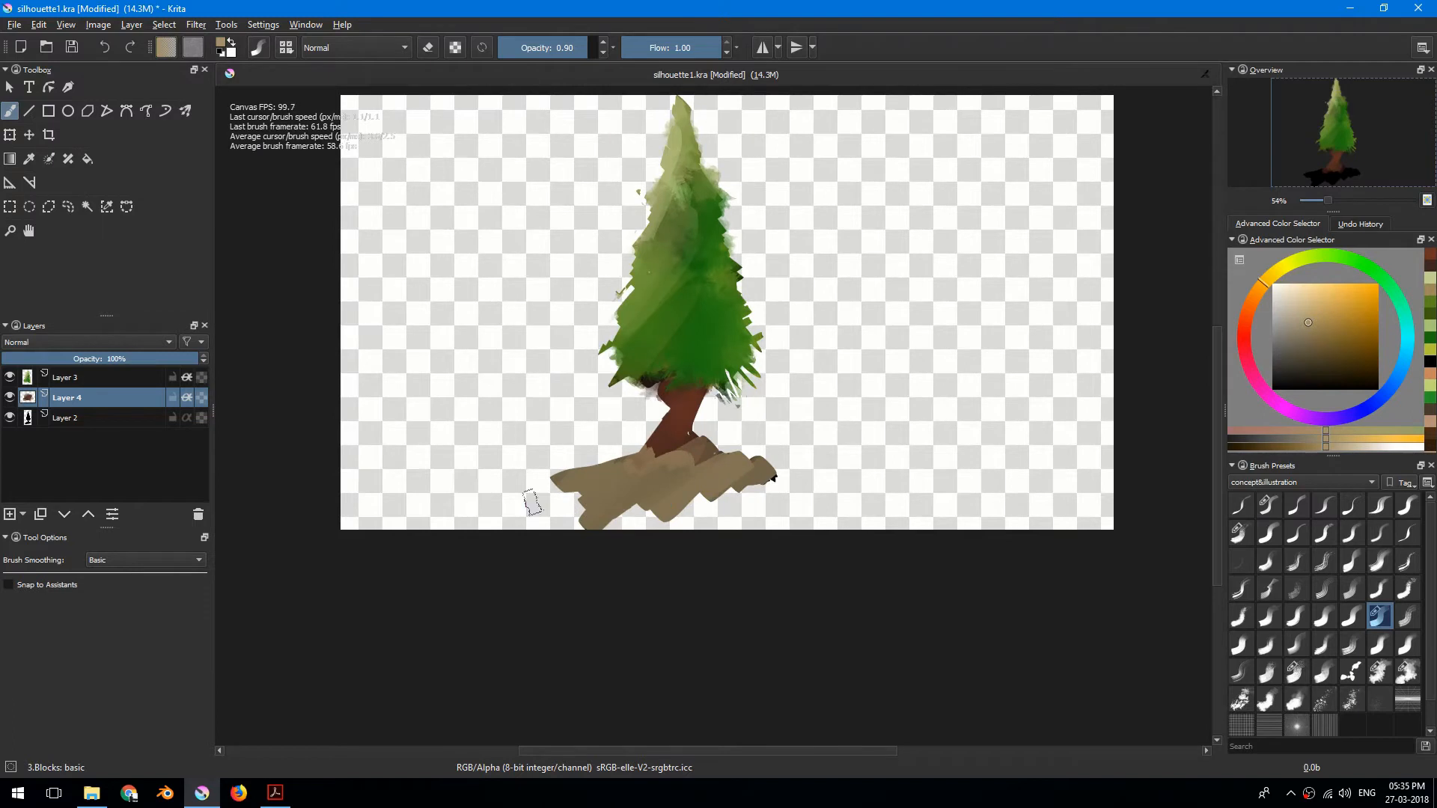
{"action": "left_click_drag", "start_coordinate": [740, 463], "coordinate": [762, 484]}
{"action": "scroll", "coordinate": [673, 466], "scroll_direction": "up", "scroll_amount": 2}
{"action": "left_click_drag", "start_coordinate": [672, 466], "coordinate": [726, 446]}
Step: Sample a brown, darken it, and paint shadows on the ground's right side and the trunk's right edge
{"action": "left_click", "coordinate": [724, 409], "text": "ctrl"}
{"action": "left_click", "coordinate": [1308, 365]}
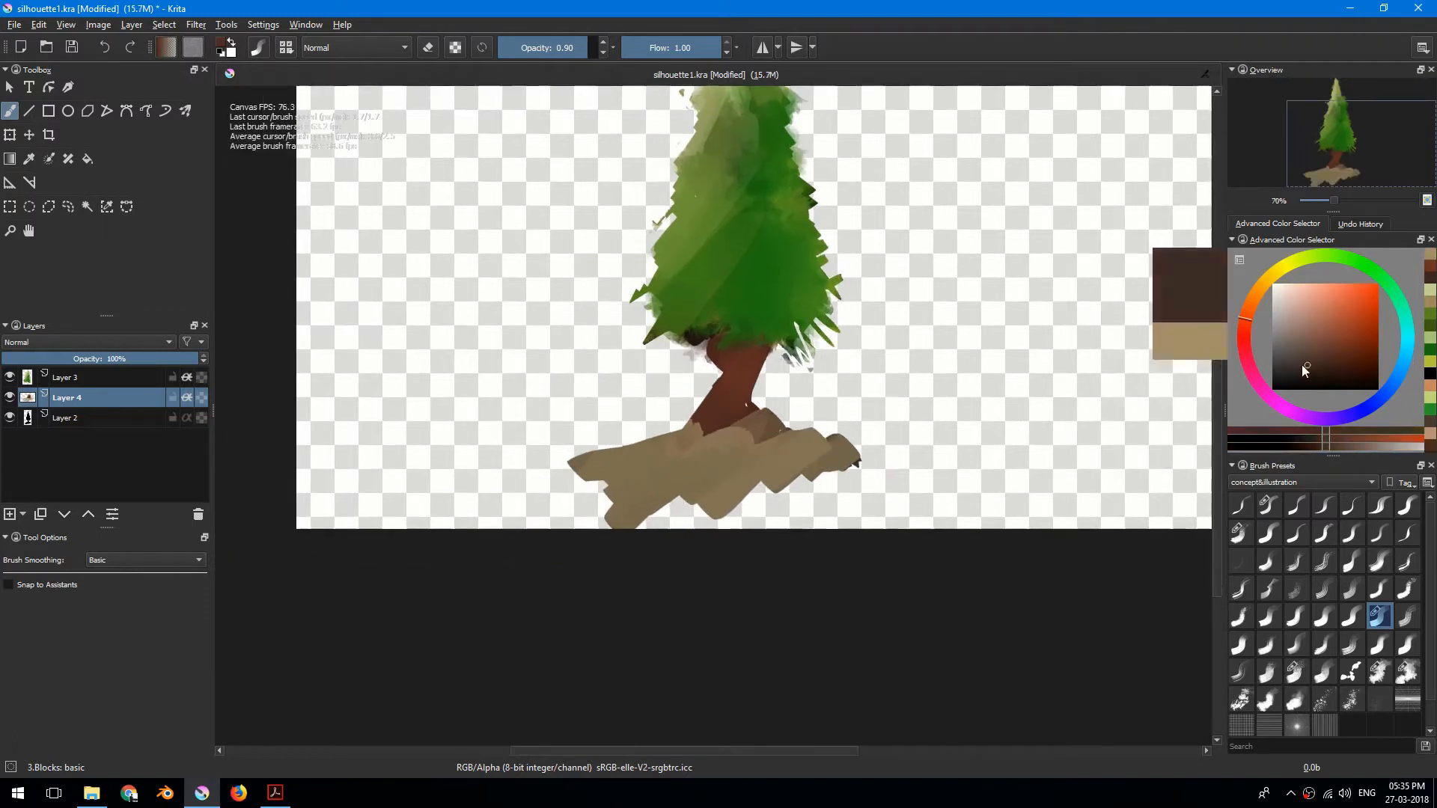
{"action": "mouse_move", "coordinate": [747, 440]}
{"action": "left_mouse_down"}
{"action": "mouse_move", "coordinate": [799, 417]}
{"action": "mouse_move", "coordinate": [831, 464]}
{"action": "mouse_move", "coordinate": [794, 476]}
{"action": "mouse_move", "coordinate": [757, 423]}
{"action": "mouse_move", "coordinate": [838, 434]}
{"action": "left_mouse_up"}
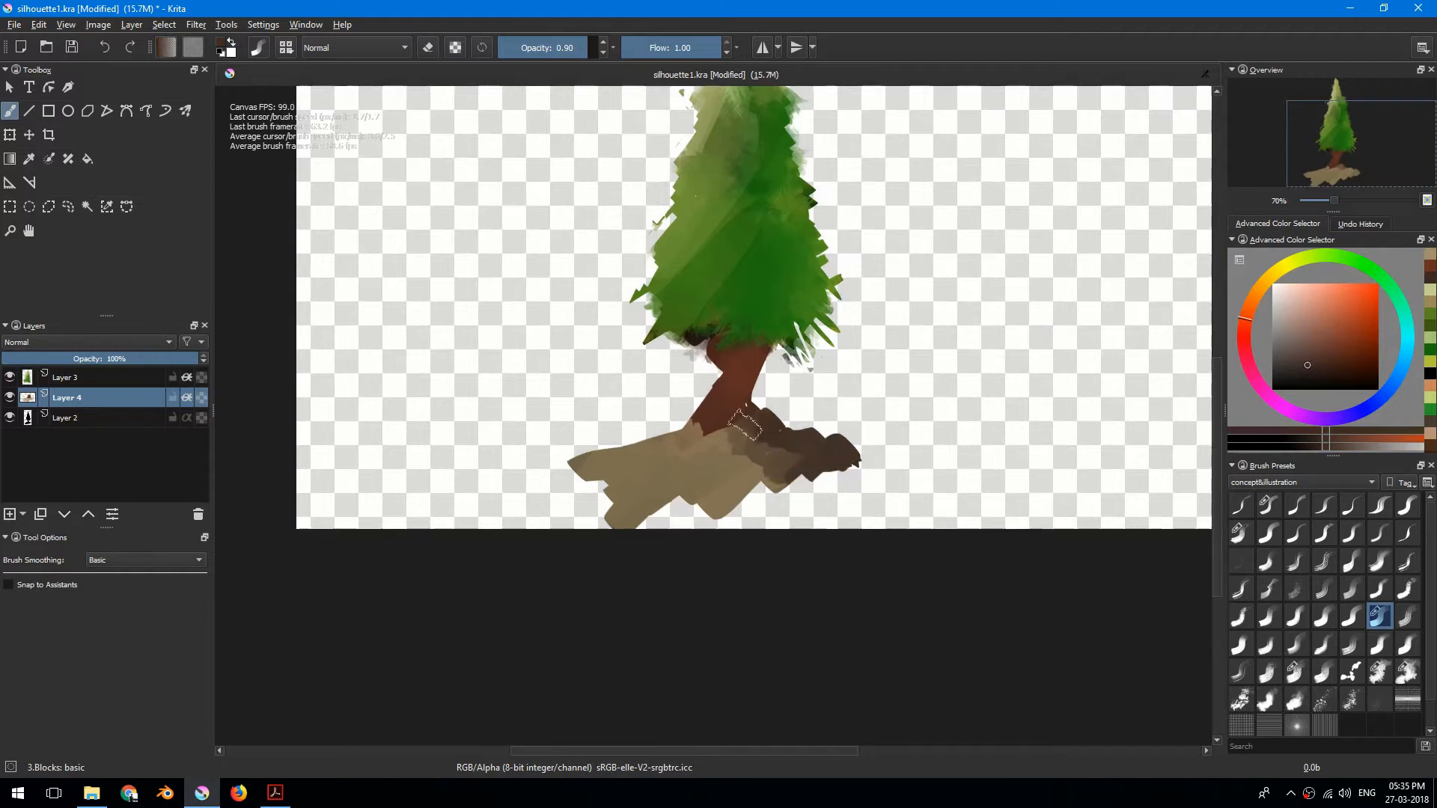
{"action": "scroll", "coordinate": [715, 414], "scroll_direction": "up", "scroll_amount": 2}
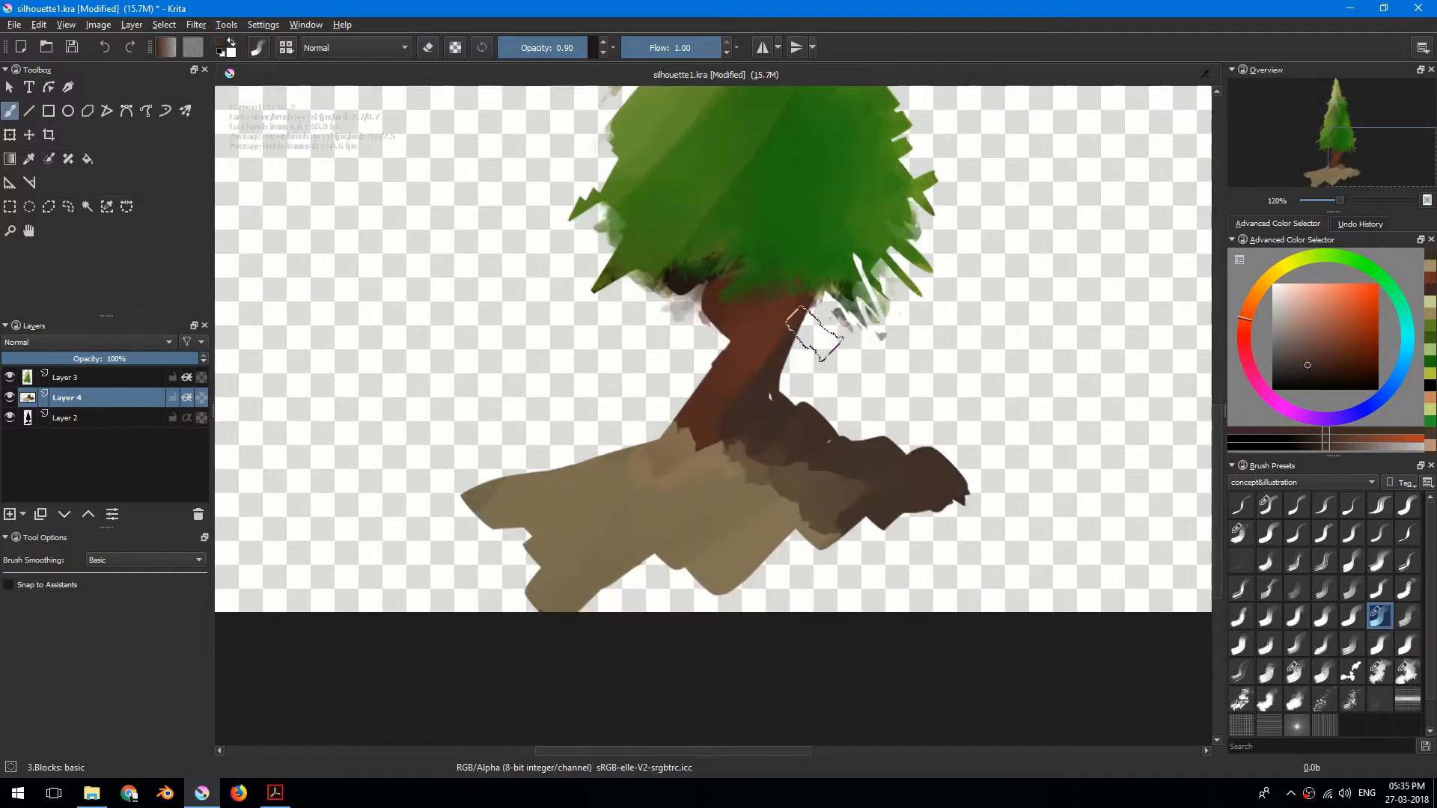
{"action": "scroll", "coordinate": [828, 322], "scroll_direction": "down", "scroll_amount": 2}
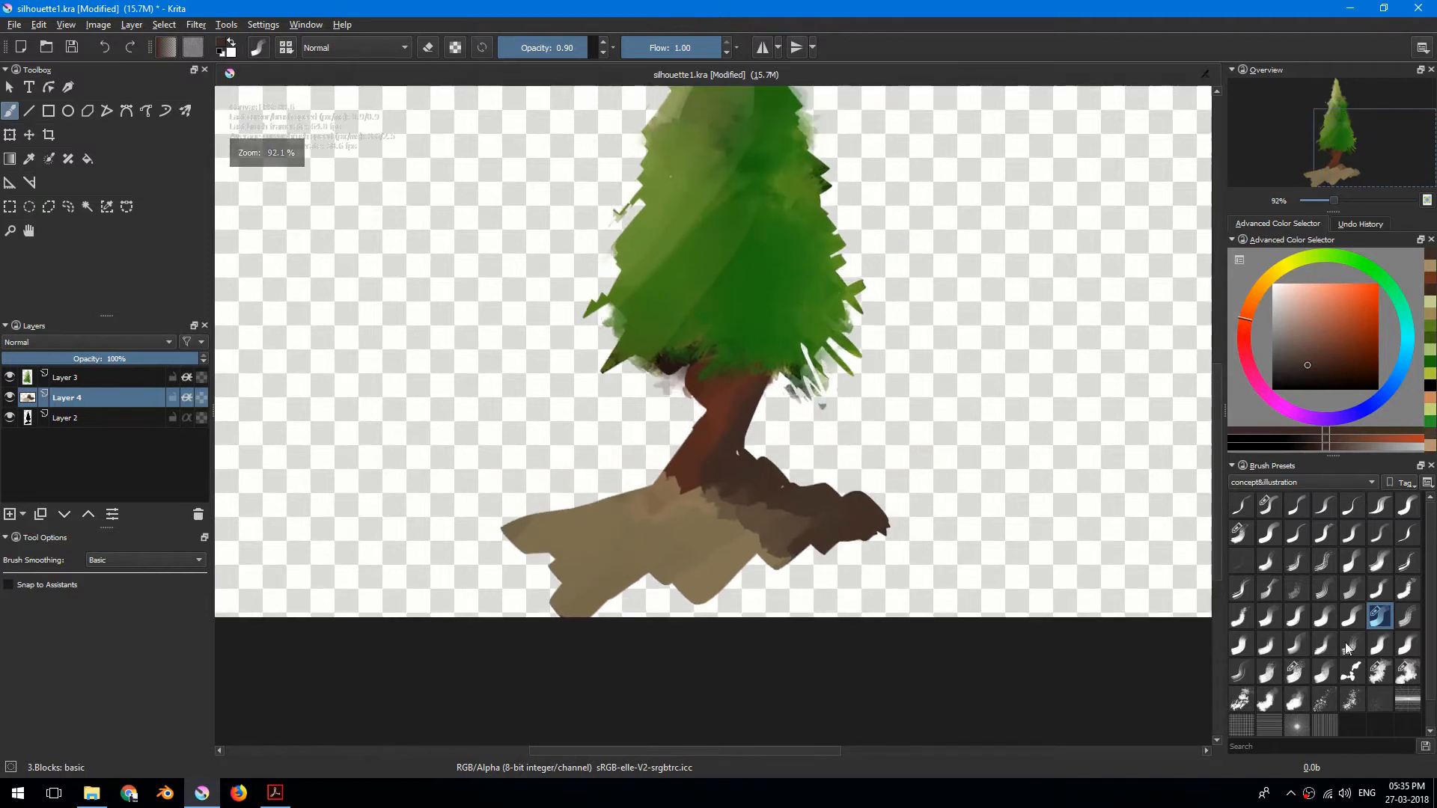
Step: With the Environment: splatter1 brush and a darker brown, speckle texture onto the trunk and the shaded ground
{"action": "left_click", "coordinate": [1323, 700]}
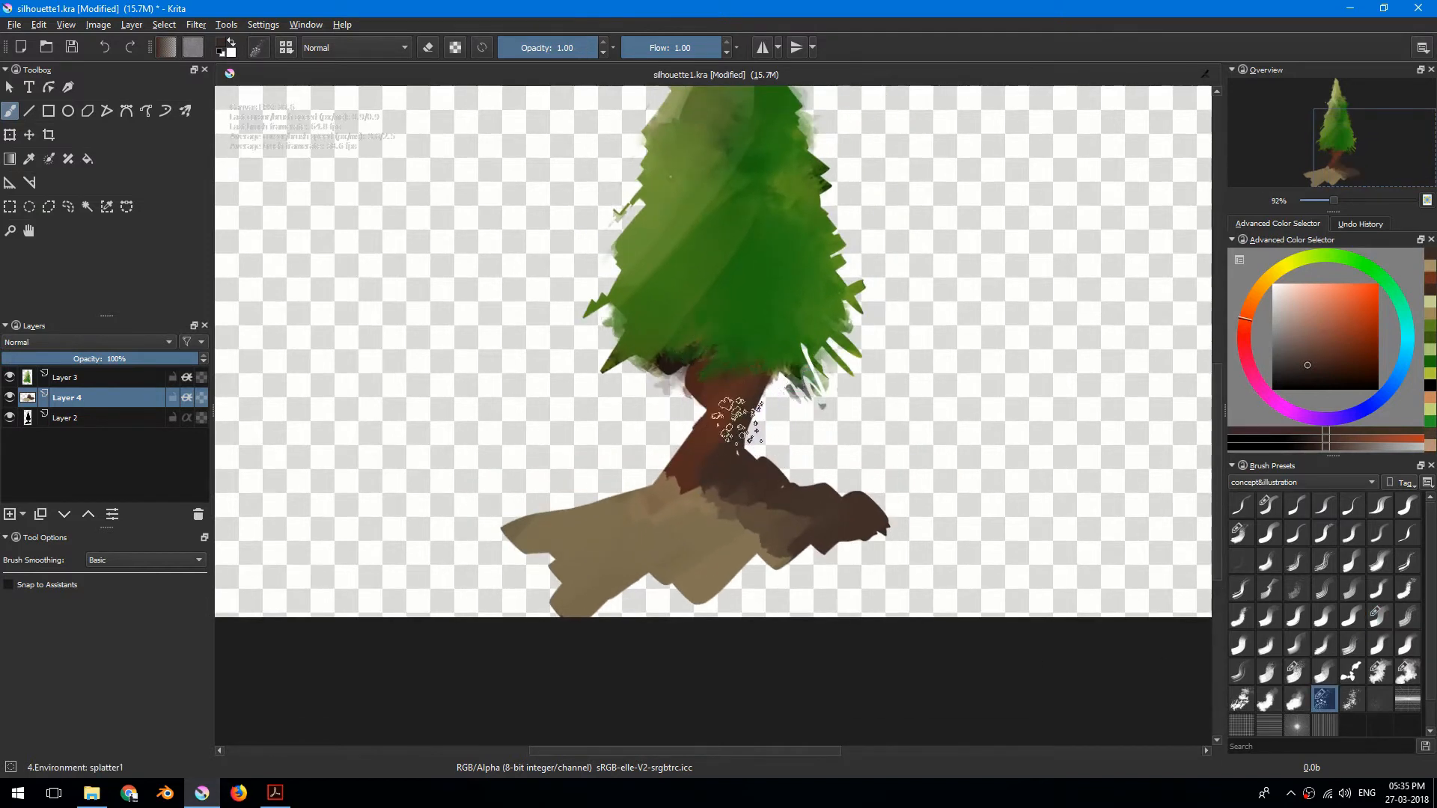
{"action": "scroll", "coordinate": [760, 555], "scroll_direction": "up", "scroll_amount": 2}
{"action": "mouse_move", "coordinate": [1310, 366]}
{"action": "left_mouse_down"}
{"action": "mouse_move", "coordinate": [1287, 365]}
{"action": "mouse_move", "coordinate": [1296, 373]}
{"action": "left_mouse_up"}
{"action": "key", "text": "ctrl+plus"}
{"action": "left_click_drag", "start_coordinate": [737, 258], "coordinate": [671, 380]}
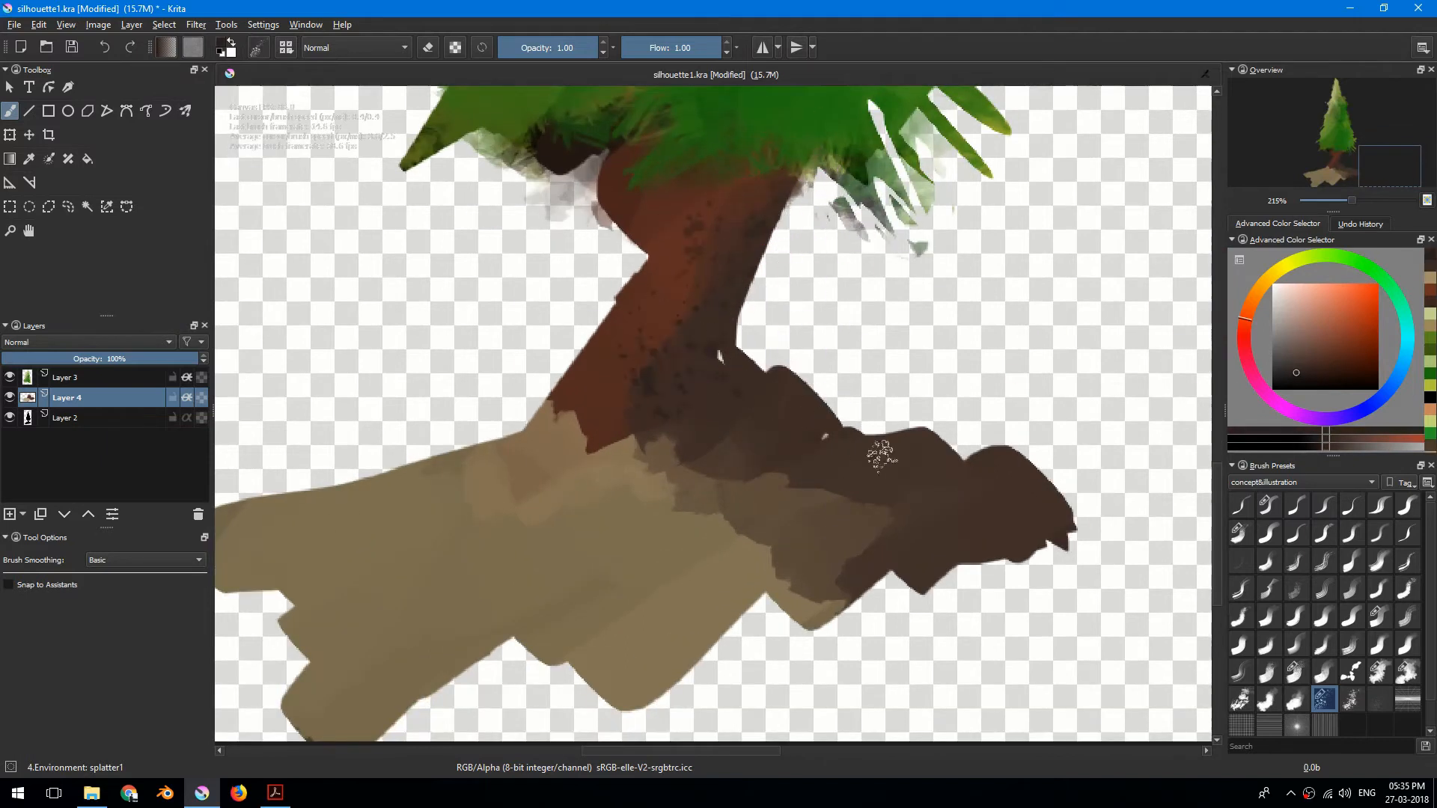
{"action": "left_click_drag", "start_coordinate": [882, 452], "coordinate": [847, 539]}
{"action": "left_click_drag", "start_coordinate": [737, 405], "coordinate": [816, 513]}
Step: Sample and lighten the tip's pale yellow-green, and splatter it over the upper foliage on Layer 3
{"action": "left_click", "coordinate": [777, 283], "text": "ctrl"}
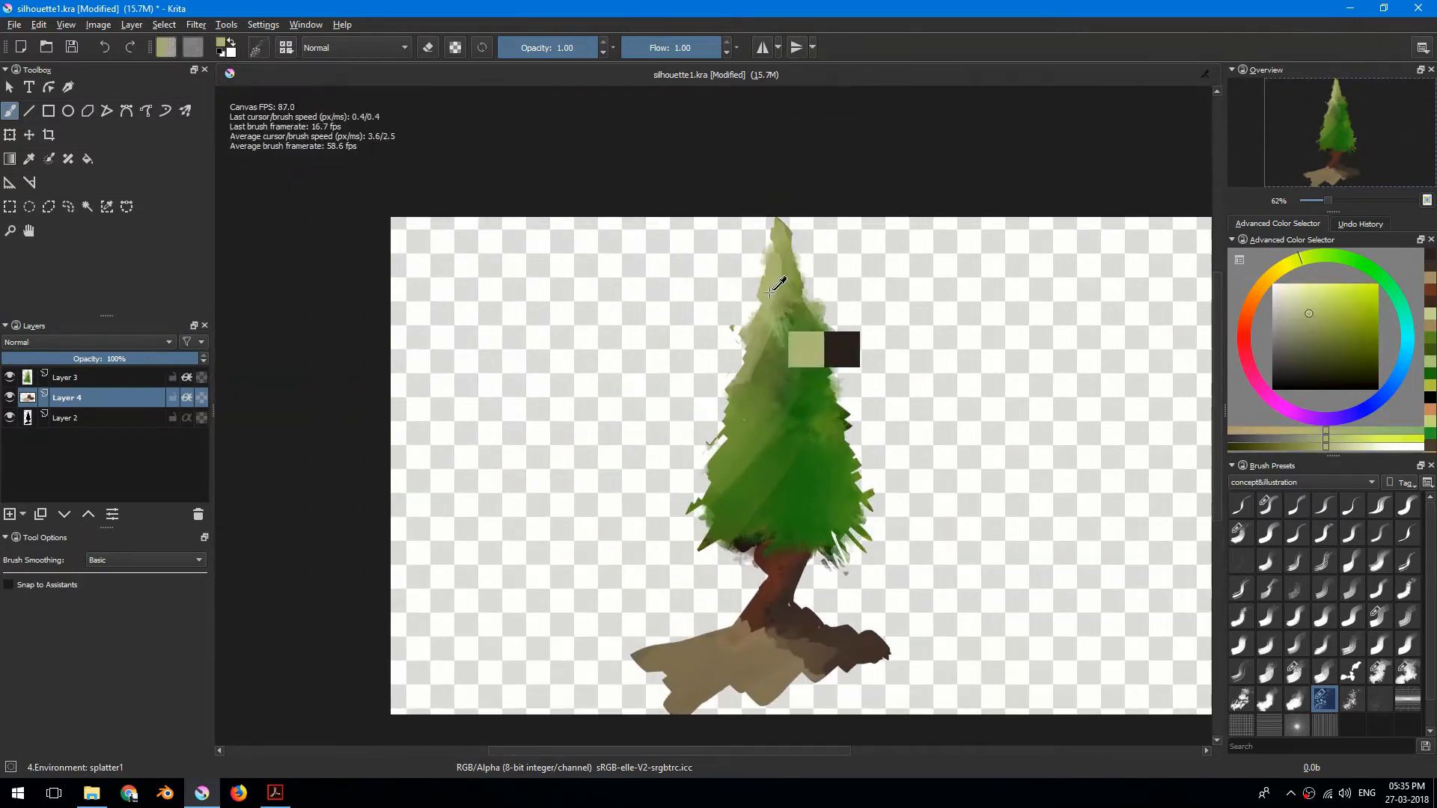
{"action": "left_click", "coordinate": [1297, 301]}
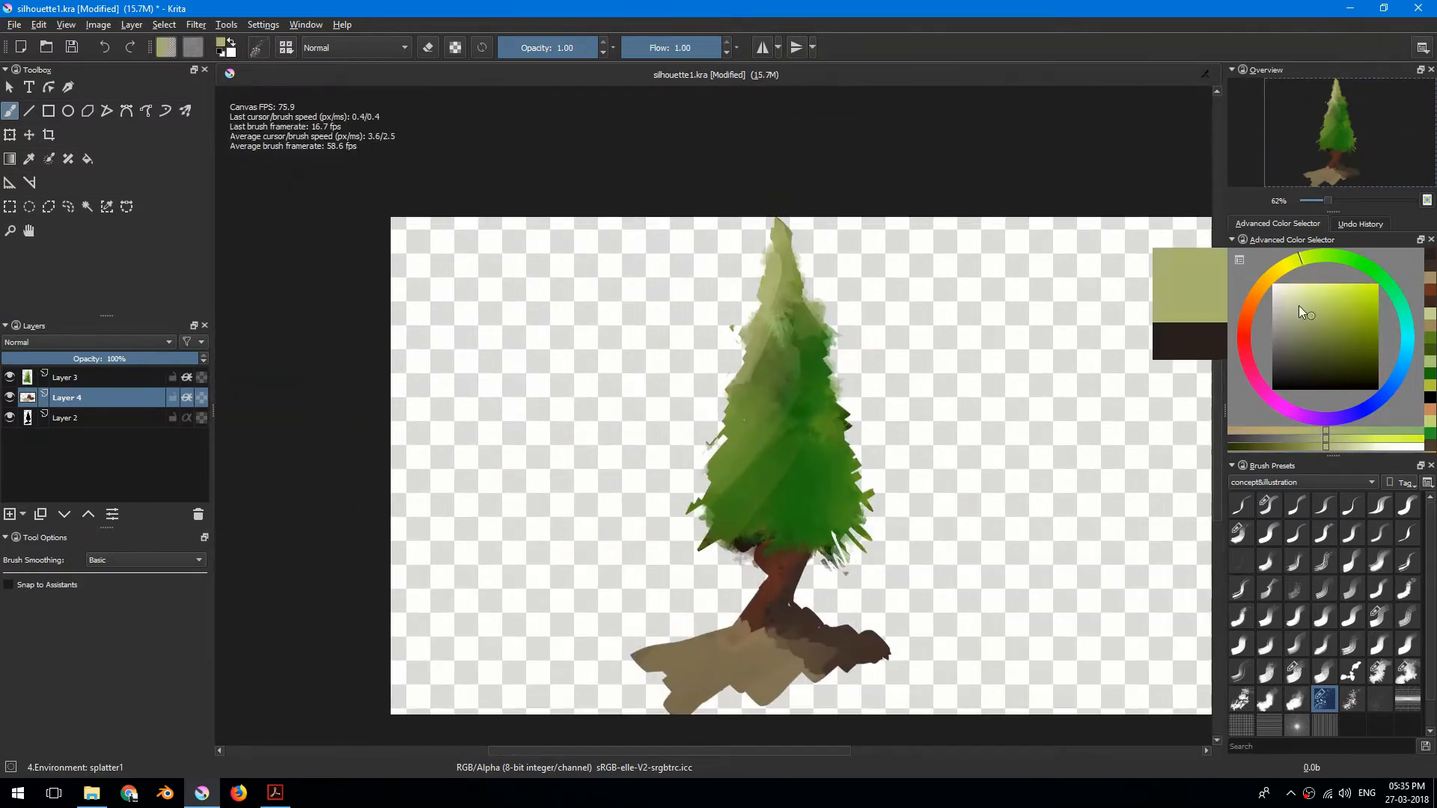
{"action": "left_click", "coordinate": [90, 379]}
{"action": "mouse_move", "coordinate": [776, 292]}
{"action": "left_mouse_down"}
{"action": "mouse_move", "coordinate": [745, 389]}
{"action": "mouse_move", "coordinate": [784, 360]}
{"action": "left_mouse_up"}
{"action": "mouse_move", "coordinate": [788, 226]}
{"action": "left_mouse_down"}
{"action": "mouse_move", "coordinate": [791, 394]}
{"action": "mouse_move", "coordinate": [767, 385]}
{"action": "left_mouse_up"}
{"action": "left_click_drag", "start_coordinate": [767, 385], "coordinate": [746, 362]}
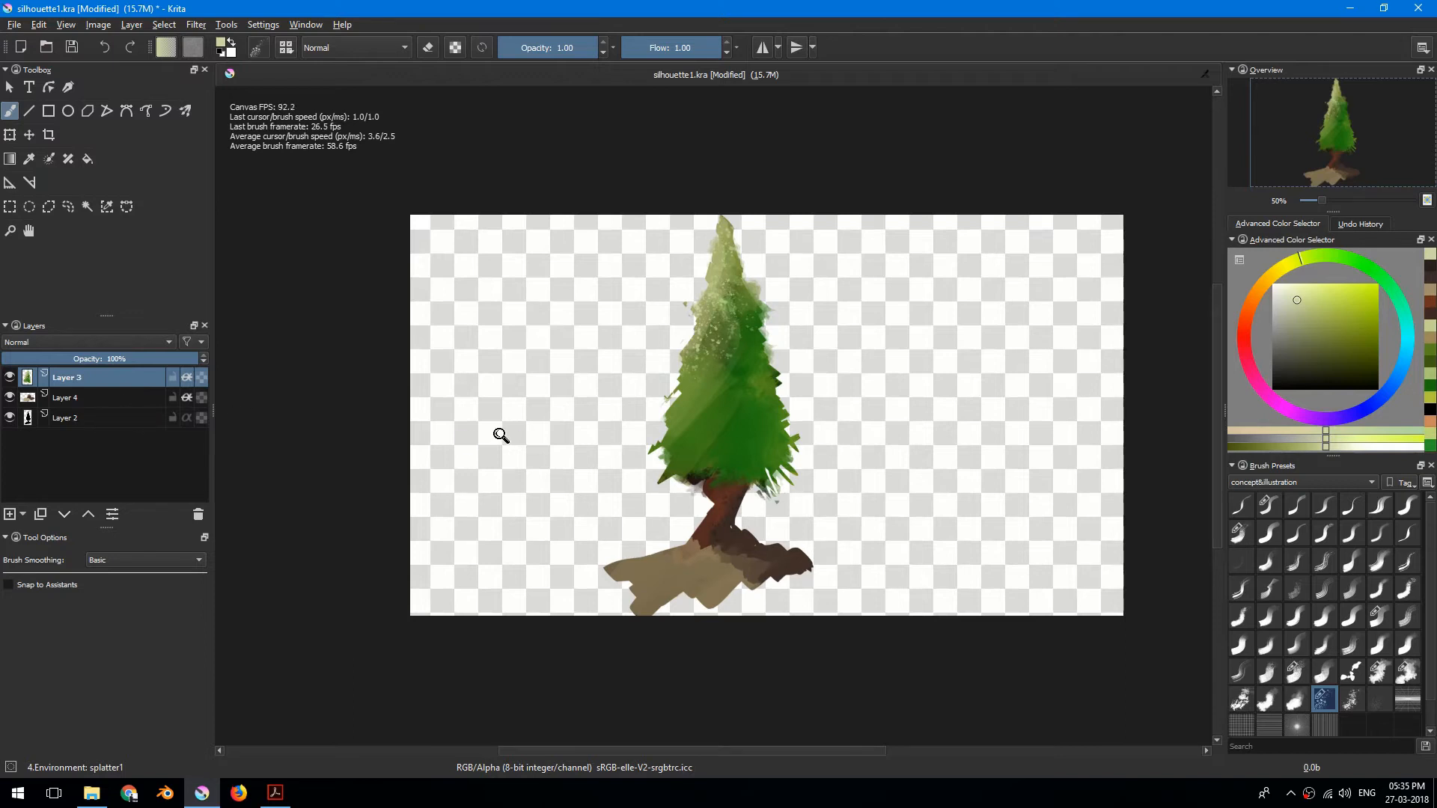
Step: Create a new 1920 × 1080 px document and put its empty paint layer into a new group
{"action": "key", "text": "ctrl+n"}
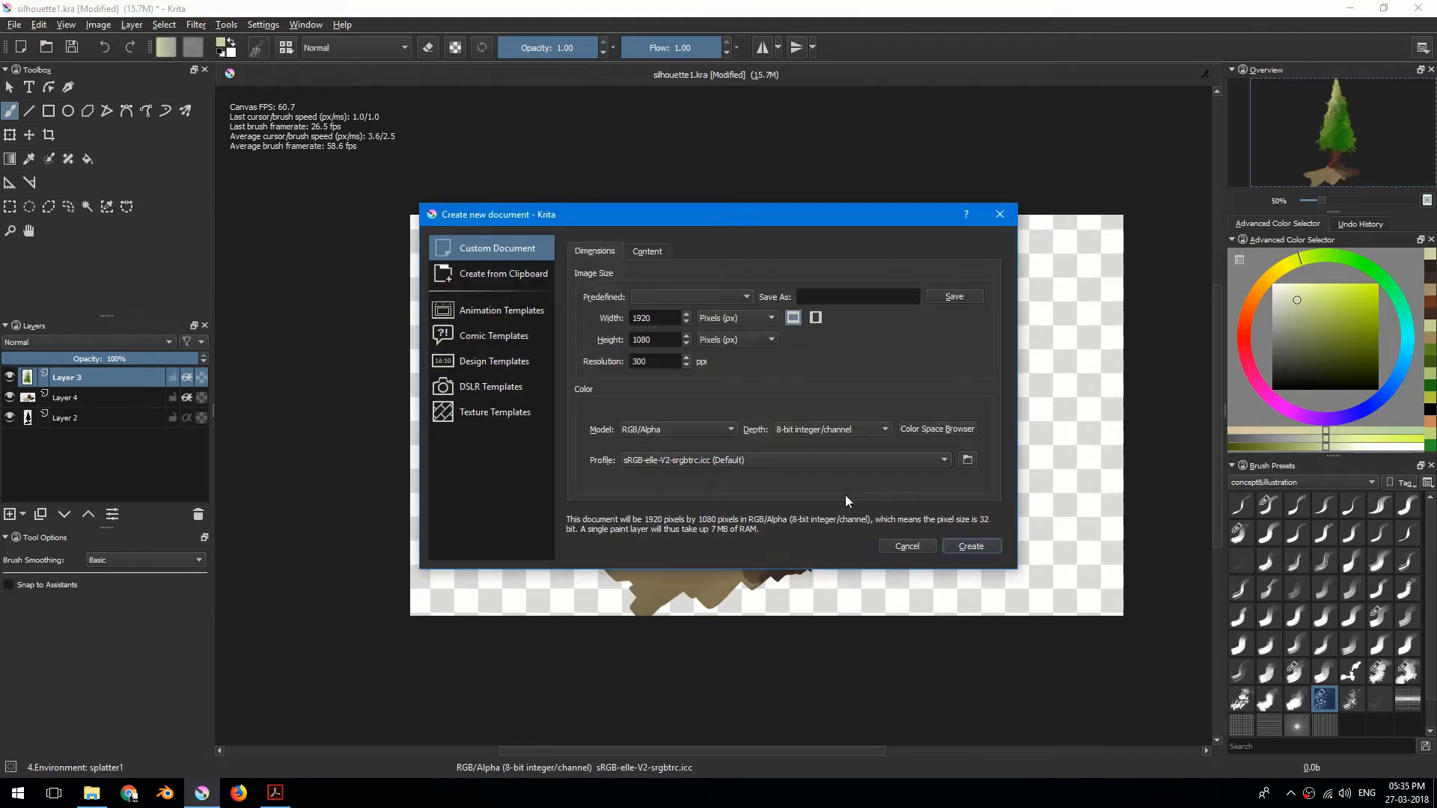
{"action": "left_click", "coordinate": [966, 543]}
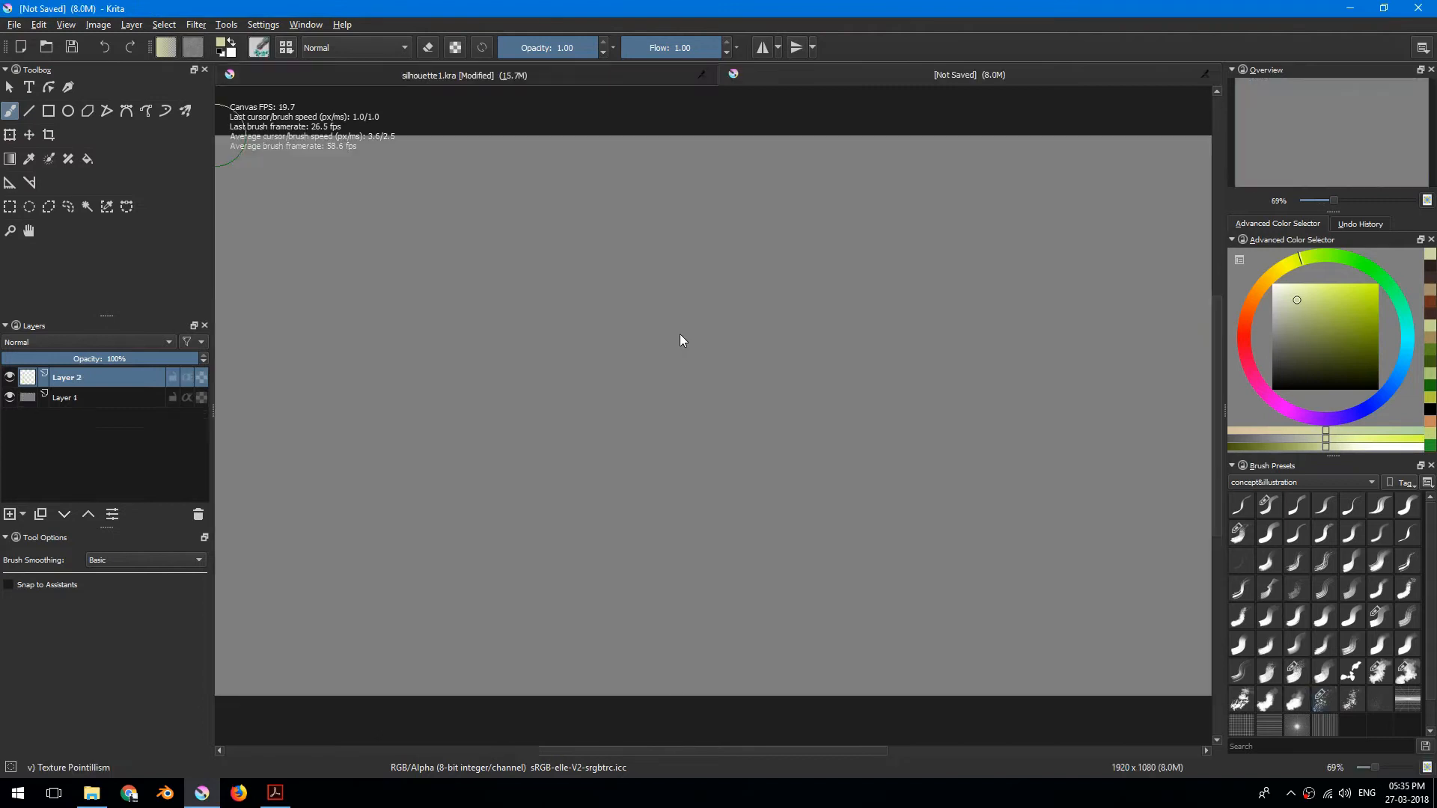
{"action": "left_click_drag", "start_coordinate": [661, 340], "coordinate": [647, 357]}
{"action": "left_click_drag", "start_coordinate": [666, 350], "coordinate": [662, 383]}
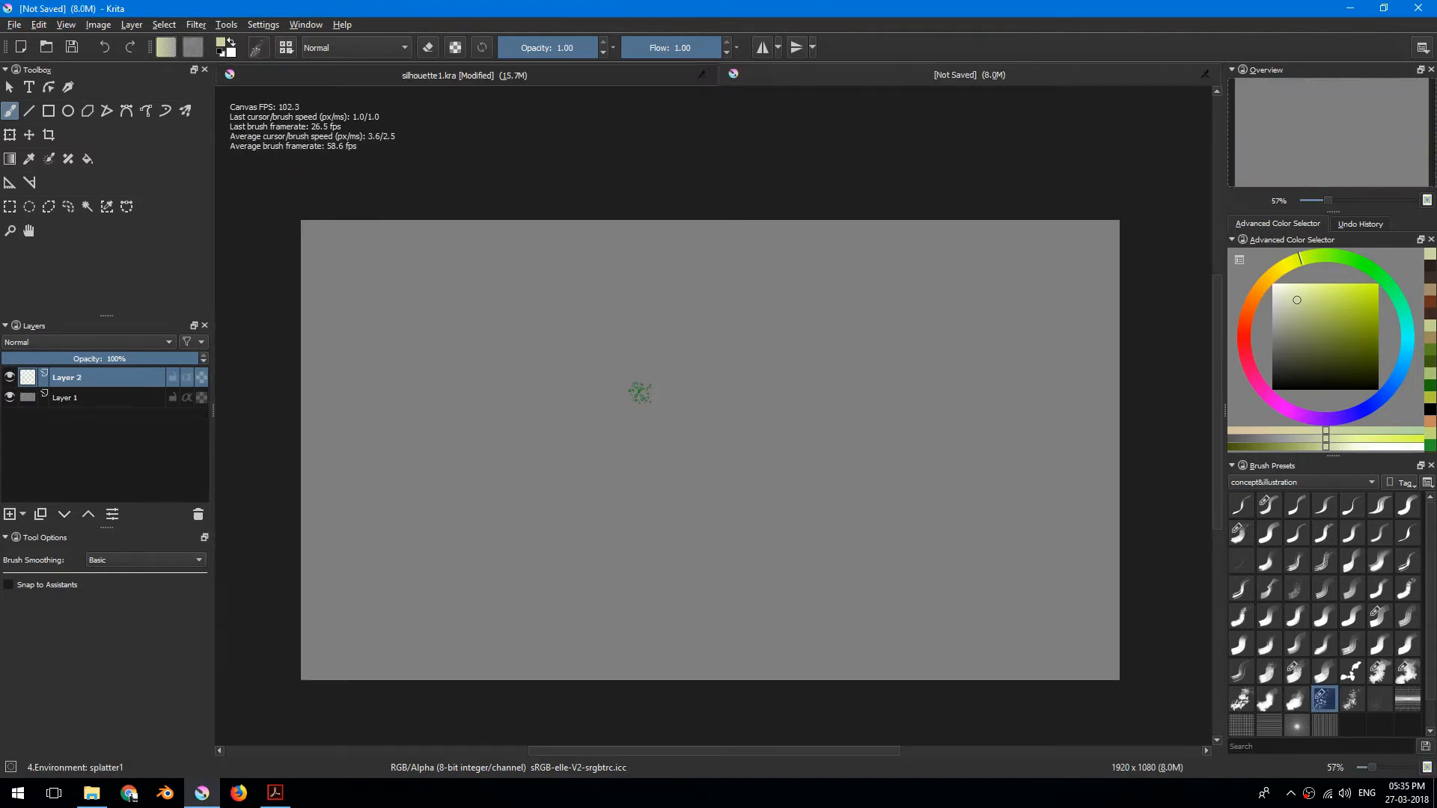
{"action": "scroll", "coordinate": [640, 391], "scroll_direction": "up", "scroll_amount": 1}
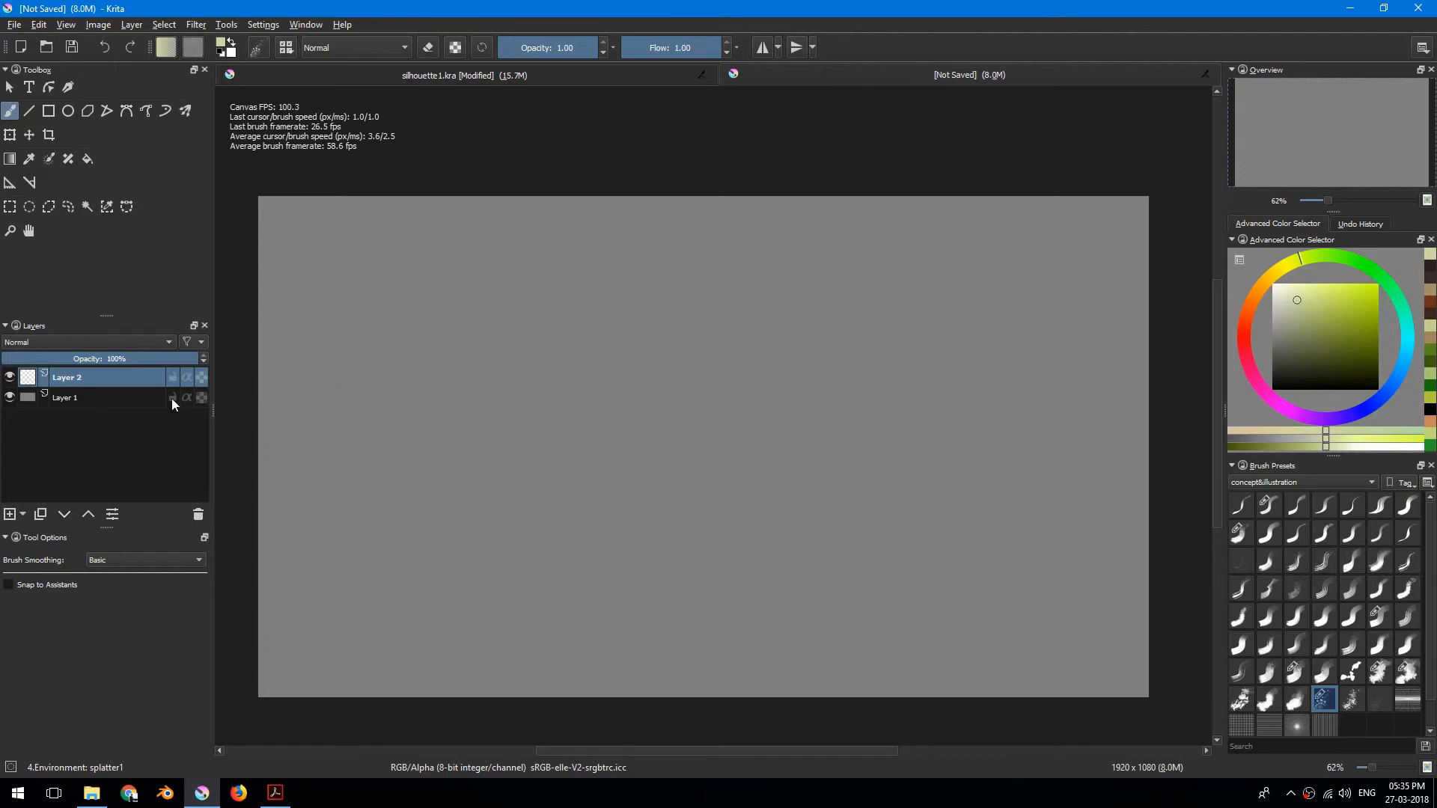
{"action": "key", "text": "ctrl+g"}
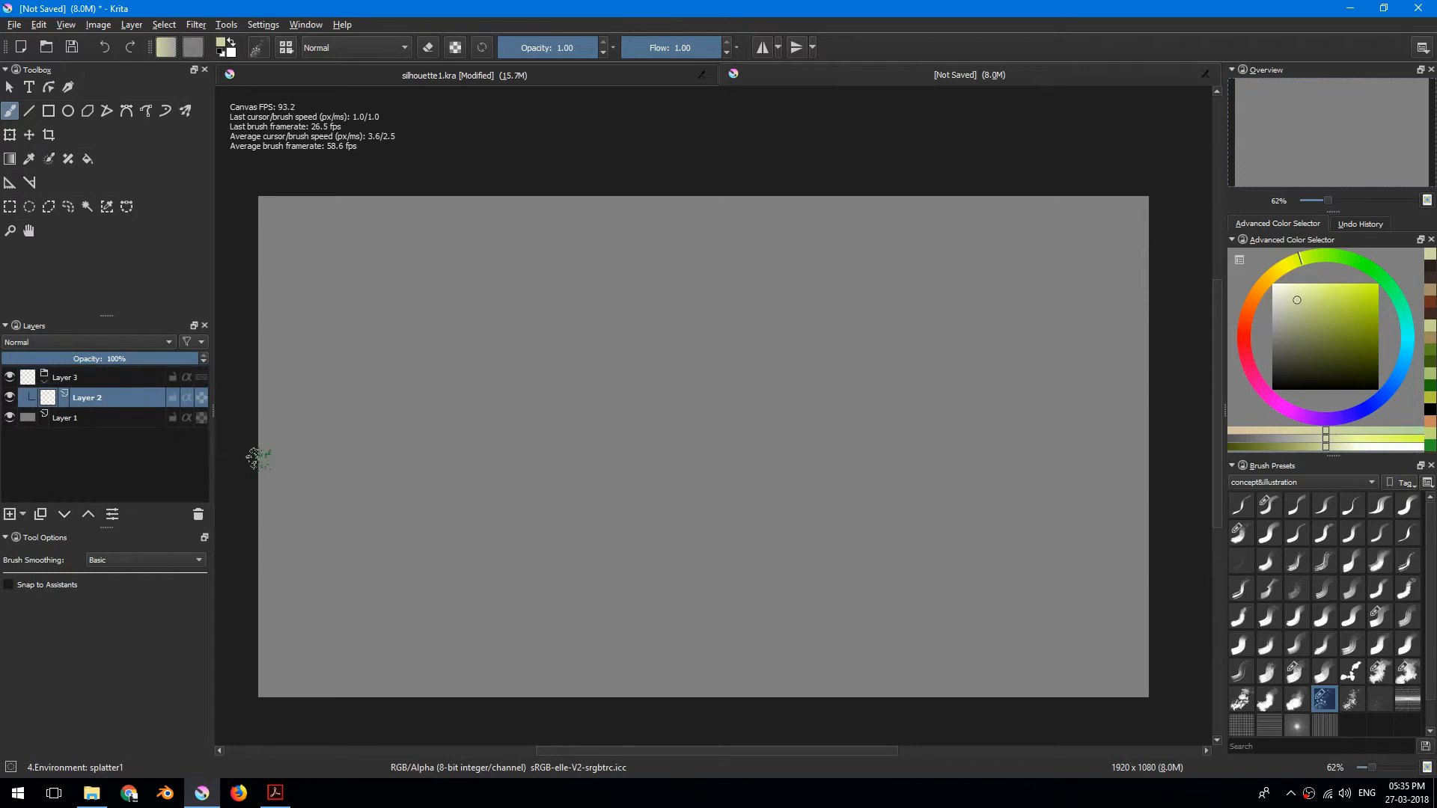
Step: With the Basic: flat-diagonal 2 brush and the default black, block in a large solid shape in the canvas centre
{"action": "left_click", "coordinate": [1266, 506]}
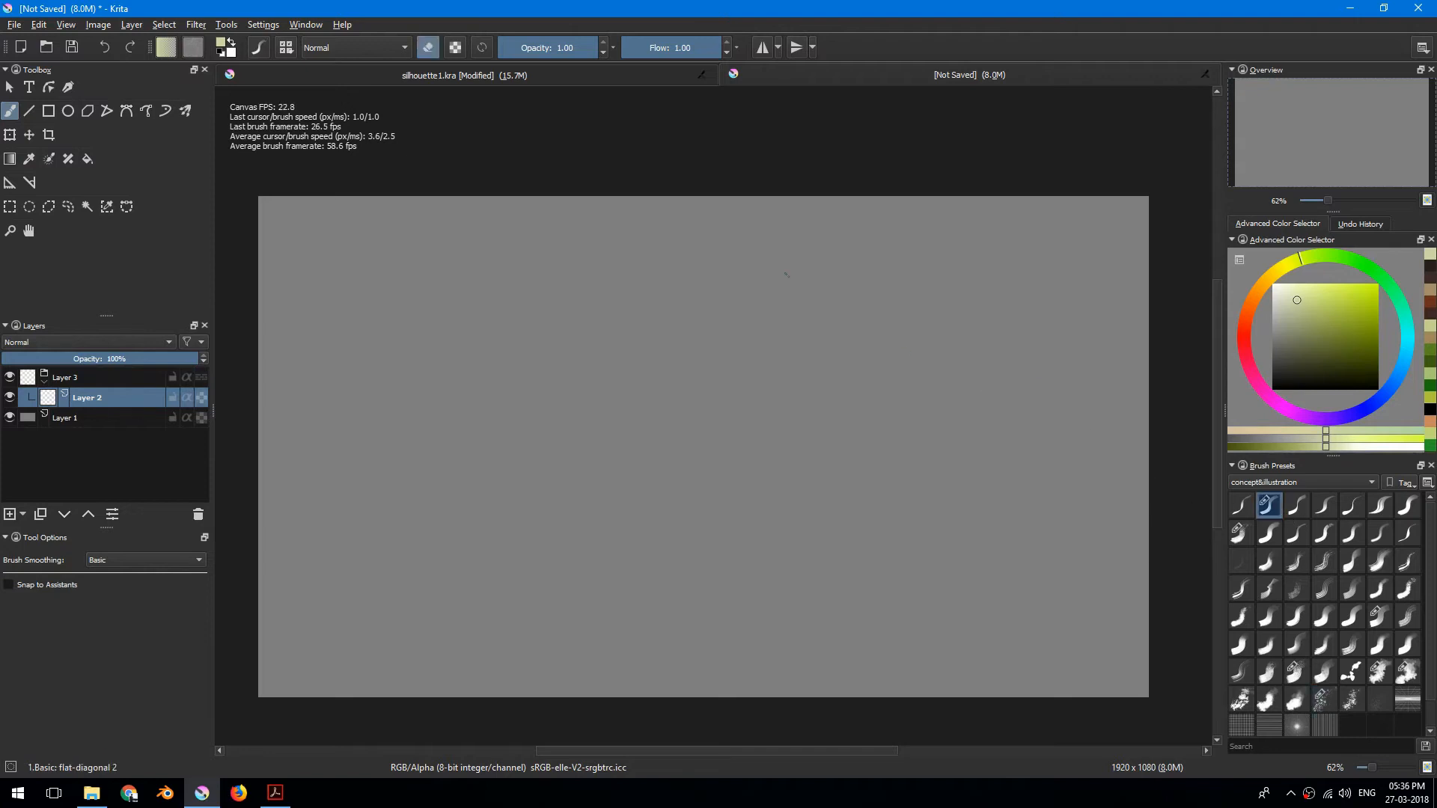
{"action": "mouse_move", "coordinate": [642, 424]}
{"action": "left_mouse_down"}
{"action": "mouse_move", "coordinate": [623, 420]}
{"action": "mouse_move", "coordinate": [696, 384]}
{"action": "mouse_move", "coordinate": [614, 506]}
{"action": "mouse_move", "coordinate": [730, 375]}
{"action": "mouse_move", "coordinate": [719, 329]}
{"action": "mouse_move", "coordinate": [655, 404]}
{"action": "mouse_move", "coordinate": [730, 584]}
{"action": "mouse_move", "coordinate": [754, 562]}
{"action": "mouse_move", "coordinate": [752, 479]}
{"action": "mouse_move", "coordinate": [658, 558]}
{"action": "mouse_move", "coordinate": [767, 539]}
{"action": "mouse_move", "coordinate": [838, 420]}
{"action": "mouse_move", "coordinate": [794, 378]}
{"action": "mouse_move", "coordinate": [703, 352]}
{"action": "mouse_move", "coordinate": [672, 314]}
{"action": "left_mouse_up"}
{"action": "key", "text": "ctrl+z"}
{"action": "key", "text": "d"}
{"action": "key", "text": "e"}
{"action": "mouse_move", "coordinate": [771, 255]}
{"action": "left_mouse_down"}
{"action": "mouse_move", "coordinate": [569, 376]}
{"action": "mouse_move", "coordinate": [605, 354]}
{"action": "left_mouse_up"}
{"action": "left_click_drag", "start_coordinate": [753, 297], "coordinate": [761, 235]}
{"action": "key", "text": "ctrl+z"}
{"action": "key", "text": "ctrl+z"}
{"action": "left_click_drag", "start_coordinate": [645, 290], "coordinate": [779, 180]}
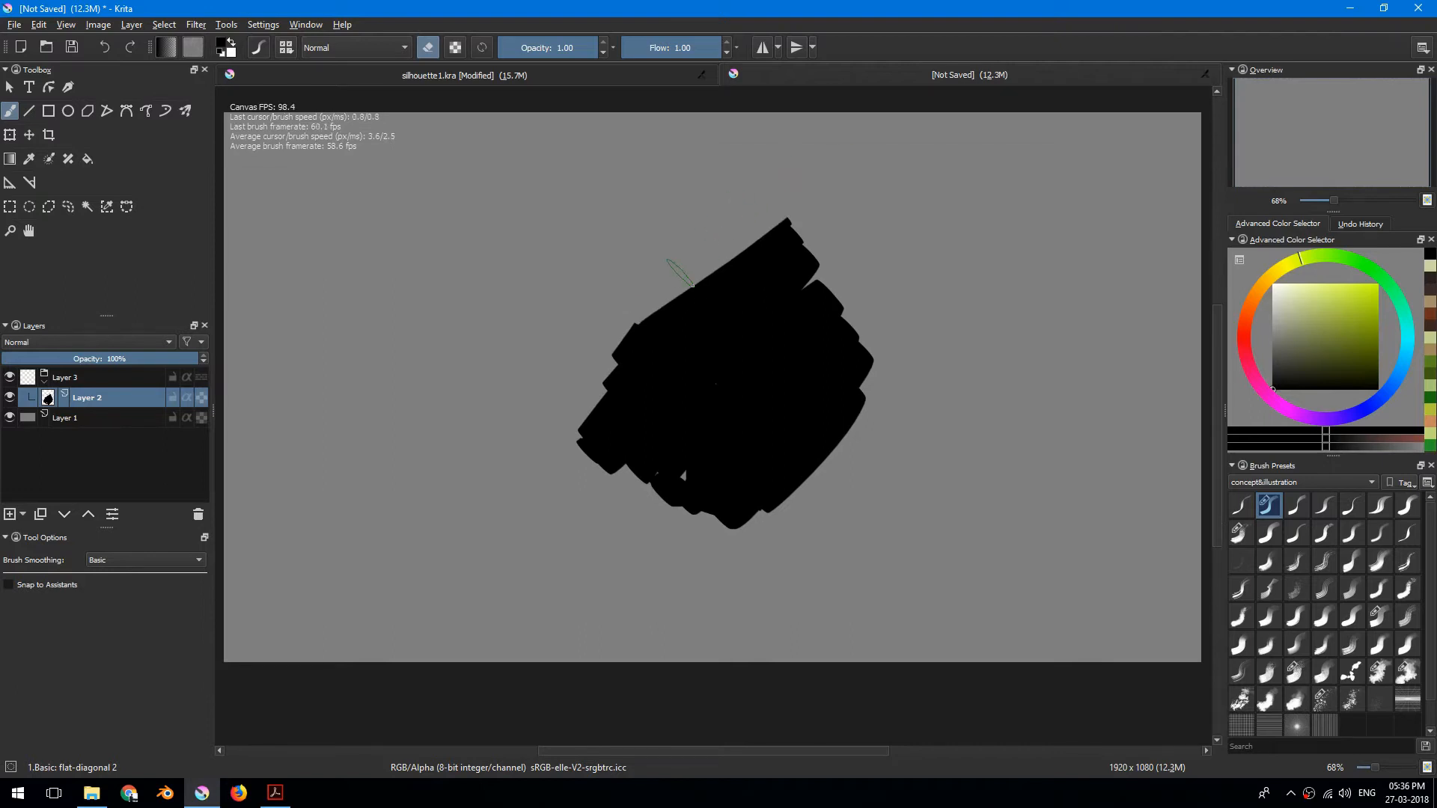
Step: Carve the black shape's upper part with eraser and brush strokes, leaving a pointed peak and jagged edges
{"action": "left_click_drag", "start_coordinate": [713, 279], "coordinate": [816, 161]}
{"action": "key", "text": "e"}
{"action": "mouse_move", "coordinate": [754, 262]}
{"action": "left_mouse_down"}
{"action": "mouse_move", "coordinate": [711, 310]}
{"action": "mouse_move", "coordinate": [797, 219]}
{"action": "mouse_move", "coordinate": [813, 367]}
{"action": "mouse_move", "coordinate": [782, 464]}
{"action": "left_mouse_up"}
{"action": "scroll", "coordinate": [785, 271], "scroll_direction": "down", "scroll_amount": 2}
{"action": "scroll", "coordinate": [795, 408], "scroll_direction": "down", "scroll_amount": 1}
{"action": "left_click_drag", "start_coordinate": [795, 408], "coordinate": [810, 374]}
{"action": "scroll", "coordinate": [810, 374], "scroll_direction": "up", "scroll_amount": 3}
{"action": "key", "text": "e"}
Step: Refine the silhouette's lower edge in black and erase the stray mark beside the peak
{"action": "left_click_drag", "start_coordinate": [643, 399], "coordinate": [740, 424]}
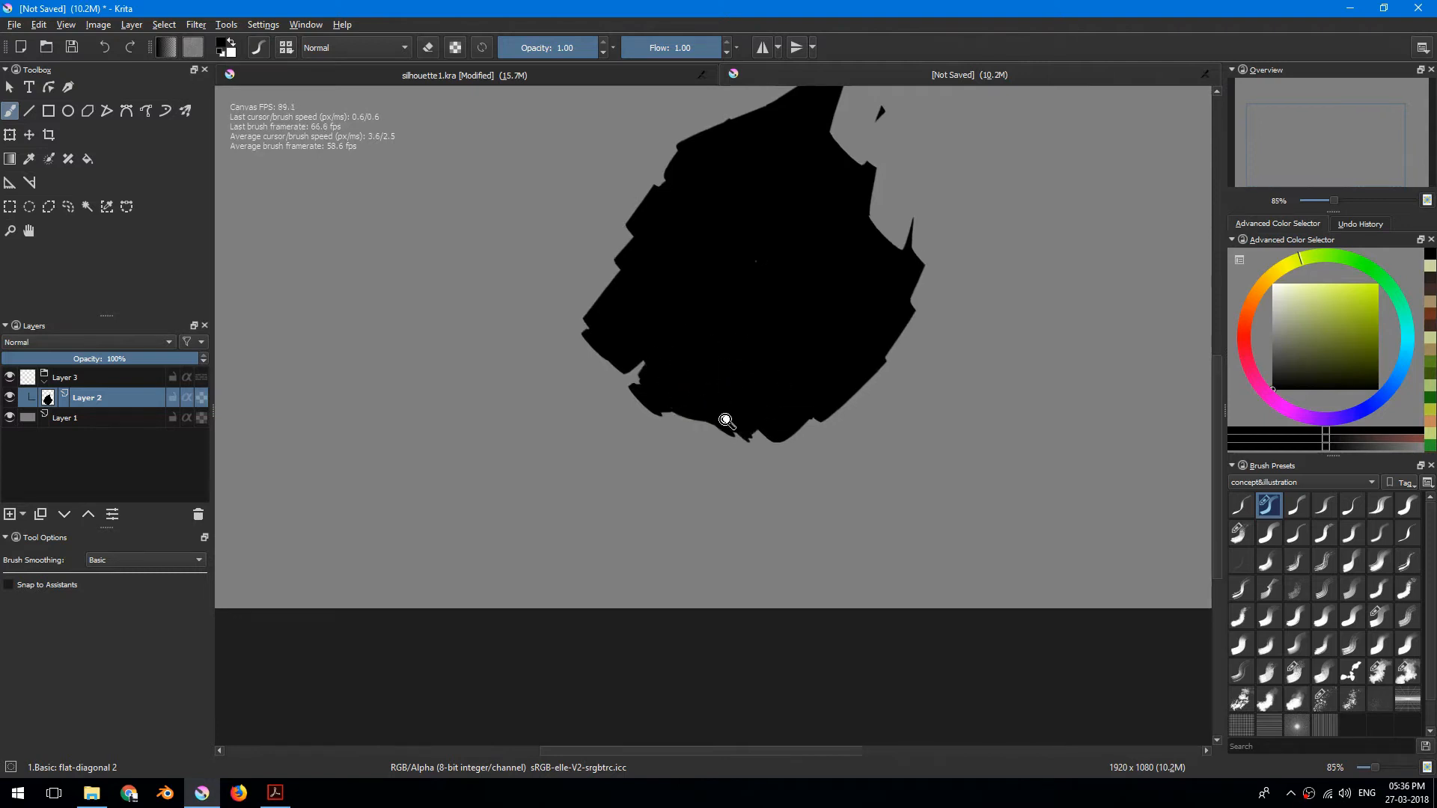
{"action": "scroll", "coordinate": [730, 416], "scroll_direction": "down", "scroll_amount": 4}
{"action": "scroll", "coordinate": [789, 347], "scroll_direction": "up", "scroll_amount": 4}
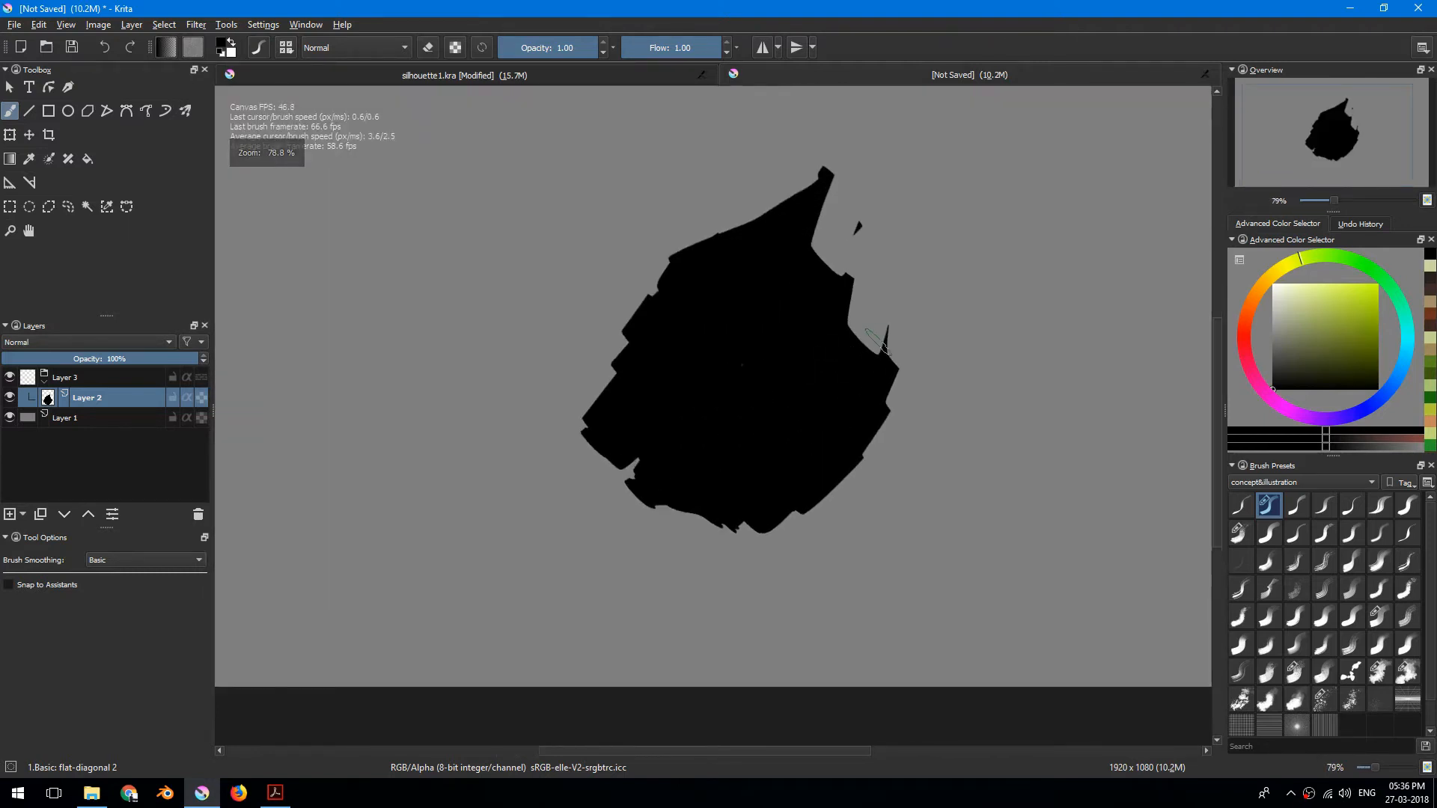
{"action": "key", "text": "e"}
{"action": "mouse_move", "coordinate": [812, 217]}
{"action": "left_mouse_down"}
{"action": "mouse_move", "coordinate": [821, 327]}
{"action": "mouse_move", "coordinate": [854, 279]}
{"action": "left_mouse_up"}
{"action": "scroll", "coordinate": [822, 327], "scroll_direction": "up", "scroll_amount": 2}
{"action": "scroll", "coordinate": [812, 314], "scroll_direction": "down", "scroll_amount": 2}
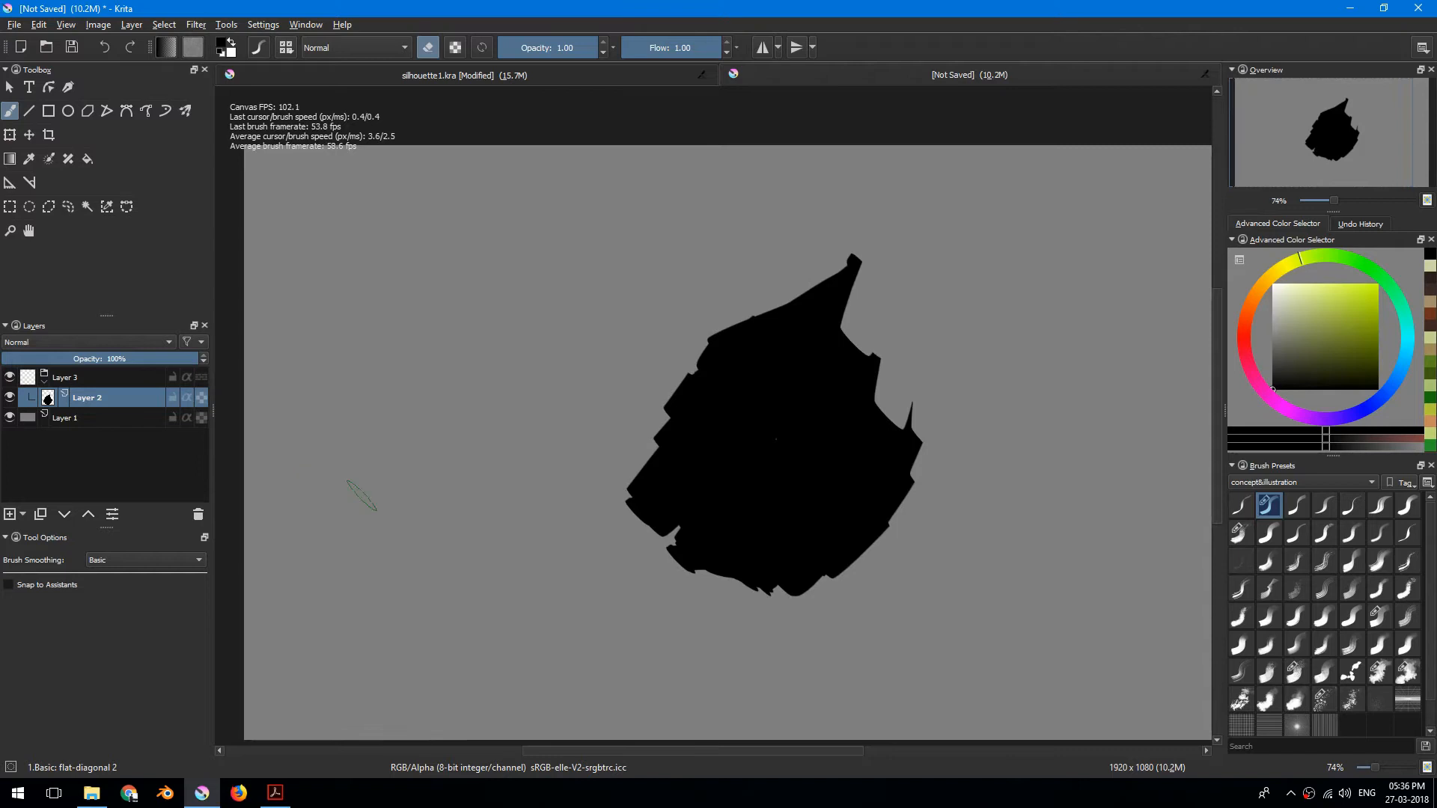
Step: Add a paint layer above the silhouette inside the group and turn on its alpha inheritance
{"action": "key", "text": "Insert"}
{"action": "left_click_drag", "start_coordinate": [535, 438], "coordinate": [543, 403]}
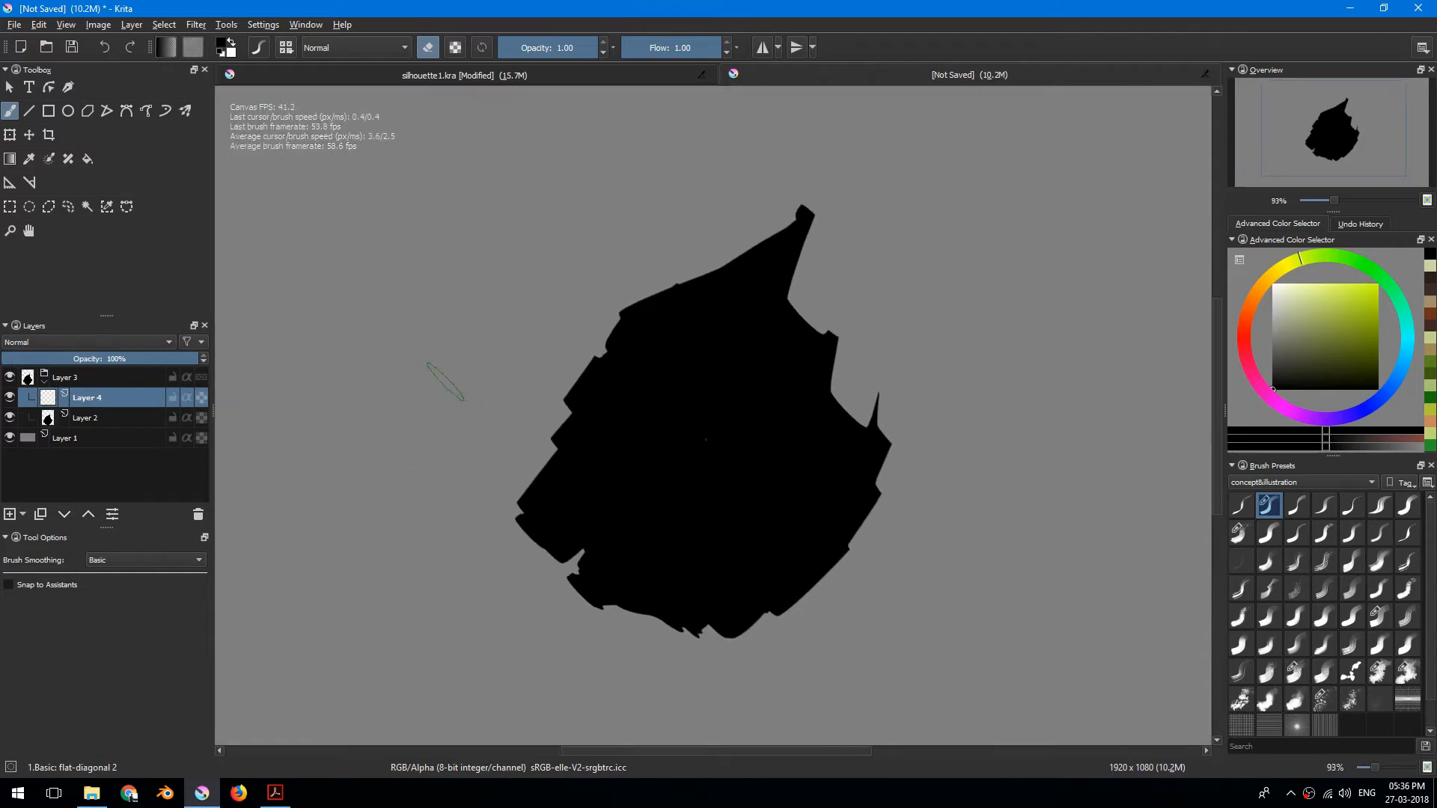
{"action": "left_click_drag", "start_coordinate": [316, 405], "coordinate": [307, 402]}
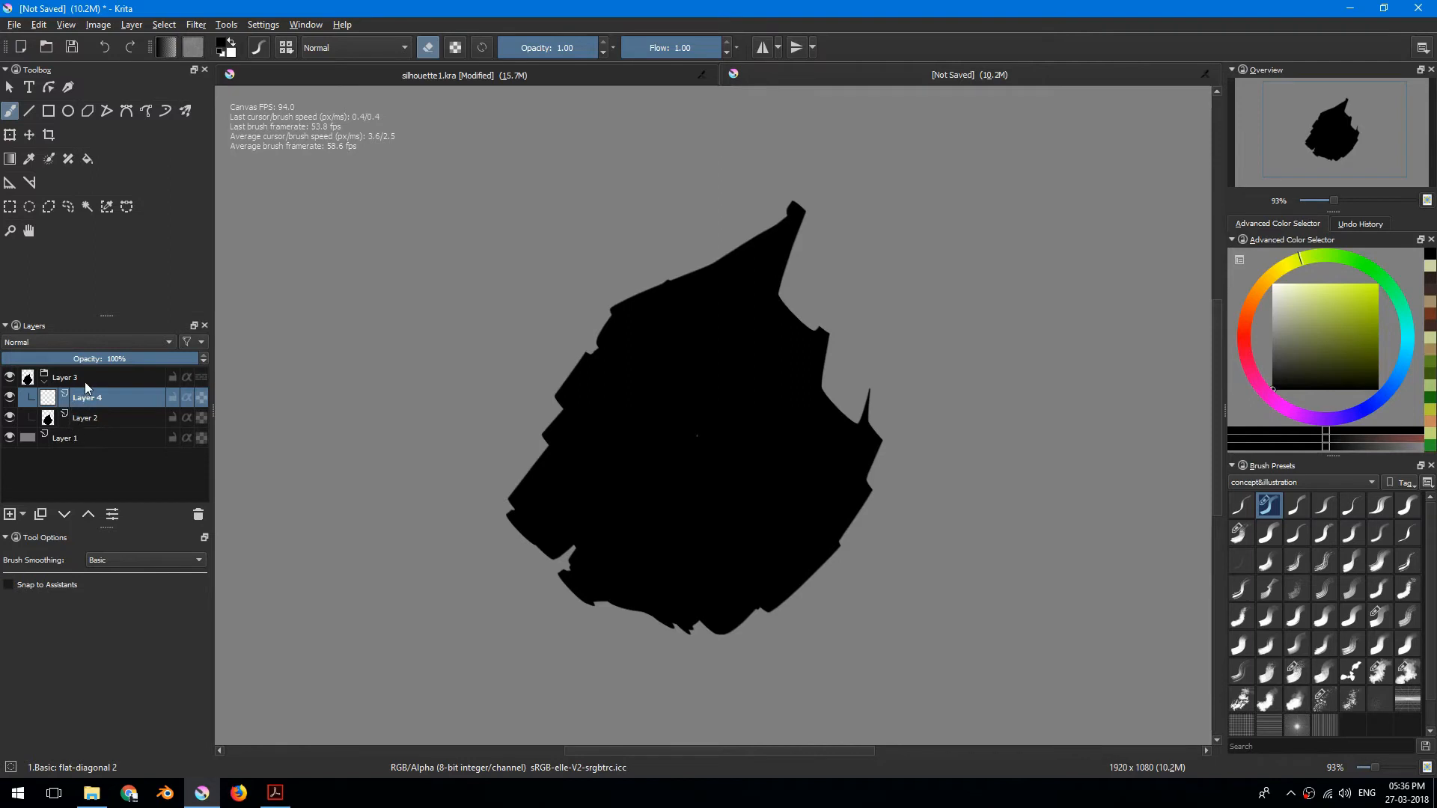
{"action": "left_click", "coordinate": [97, 418]}
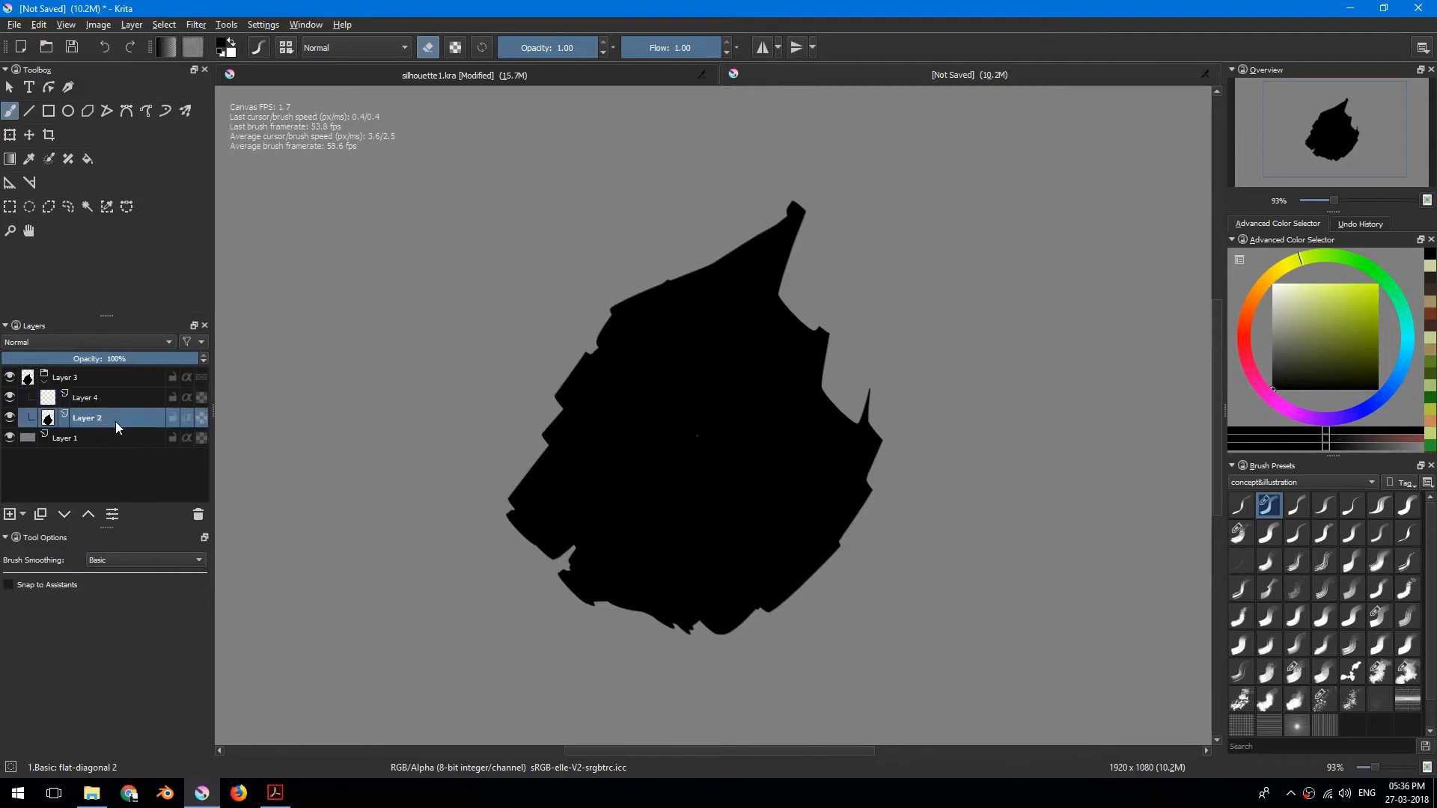
{"action": "left_click", "coordinate": [142, 397]}
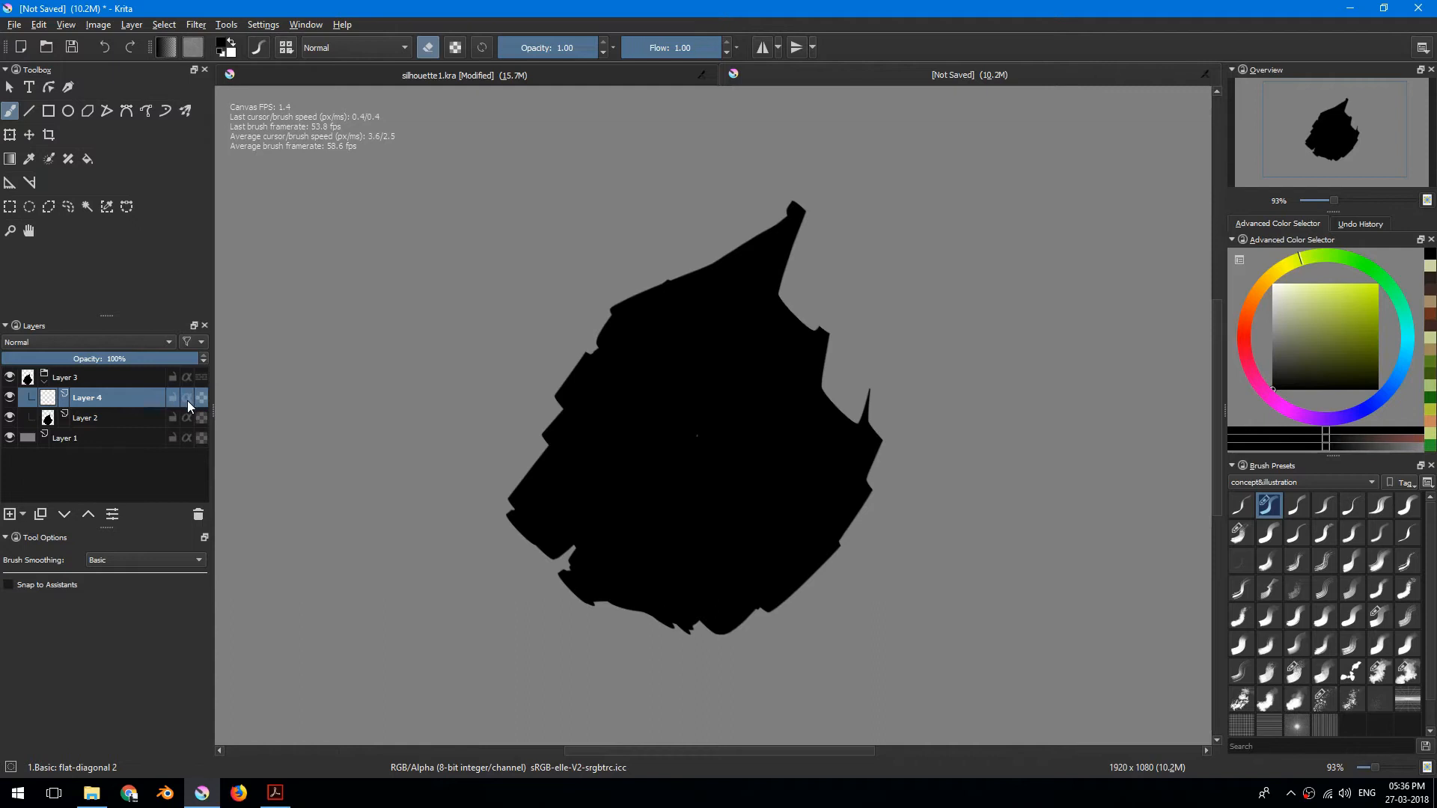
{"action": "left_click", "coordinate": [187, 402]}
Step: With the Blocks: texture2 brush, paint brown texture over the upper and left parts of the black silhouette
{"action": "key", "text": "e"}
{"action": "left_click", "coordinate": [1302, 672]}
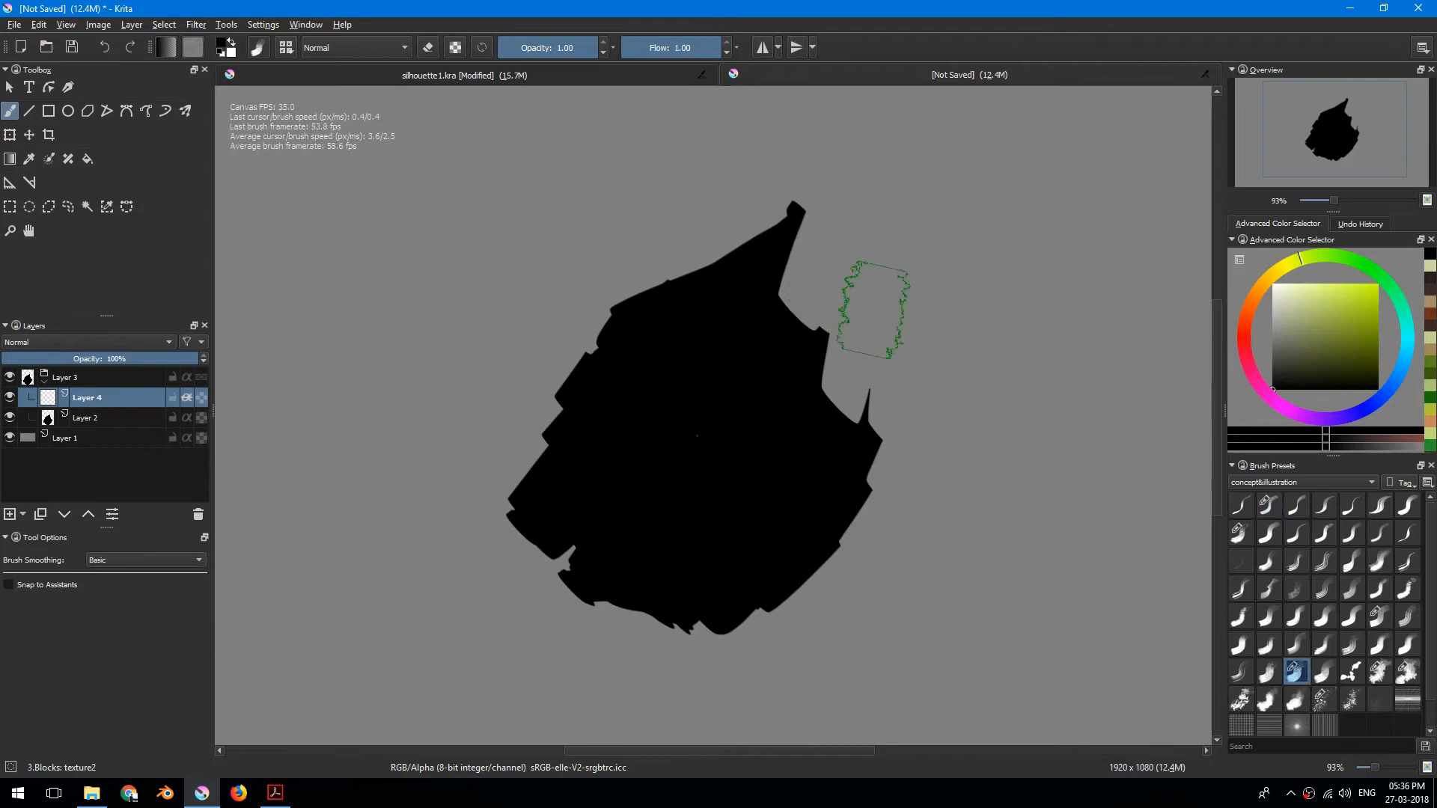
{"action": "left_click", "coordinate": [1347, 327]}
{"action": "left_click_drag", "start_coordinate": [1336, 342], "coordinate": [1323, 349]}
{"action": "left_click_drag", "start_coordinate": [1271, 281], "coordinate": [1243, 313]}
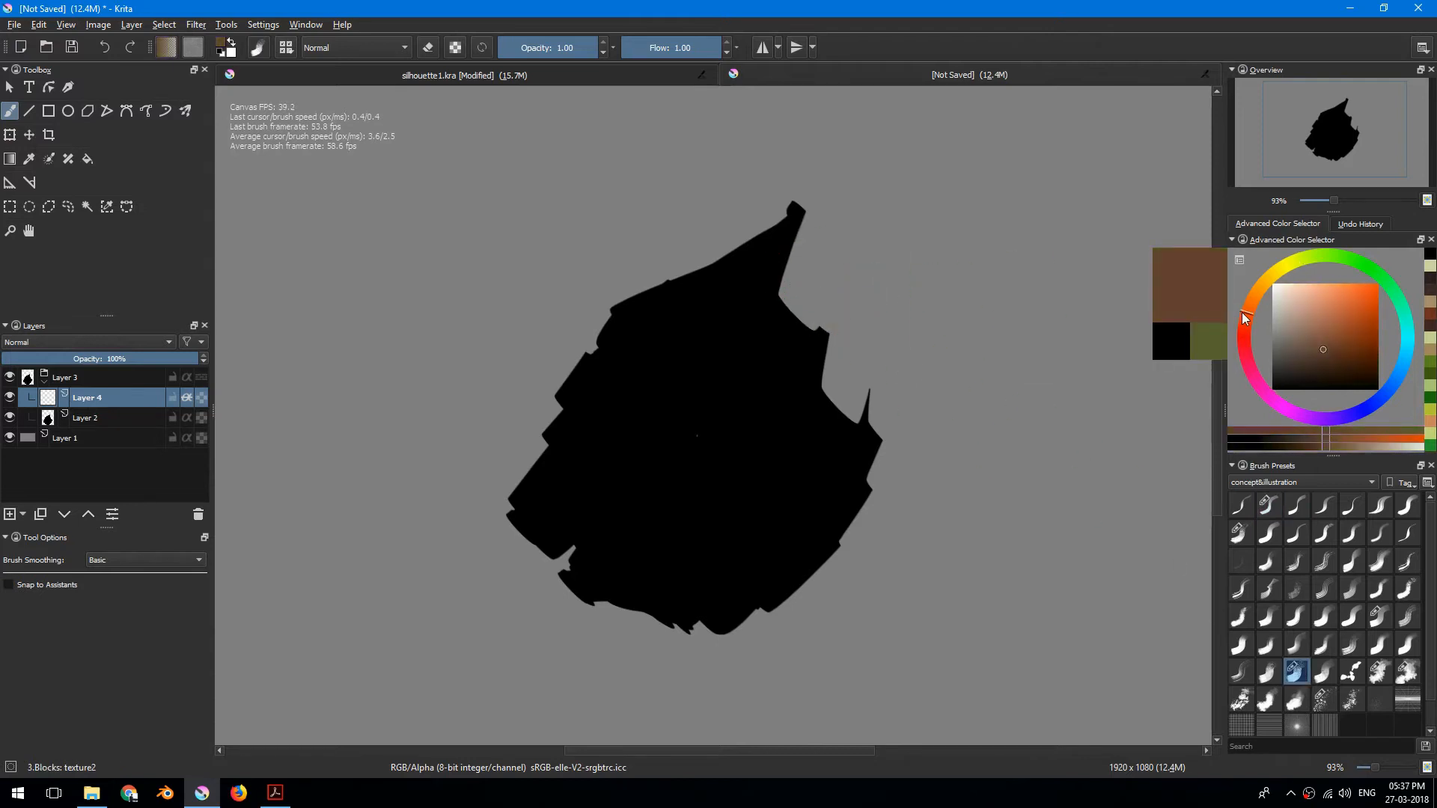
{"action": "left_click_drag", "start_coordinate": [557, 380], "coordinate": [551, 397]}
{"action": "mouse_move", "coordinate": [509, 450]}
{"action": "left_mouse_down"}
{"action": "mouse_move", "coordinate": [684, 275]}
{"action": "mouse_move", "coordinate": [664, 427]}
{"action": "mouse_move", "coordinate": [609, 327]}
{"action": "mouse_move", "coordinate": [513, 449]}
{"action": "mouse_move", "coordinate": [640, 449]}
{"action": "left_mouse_up"}
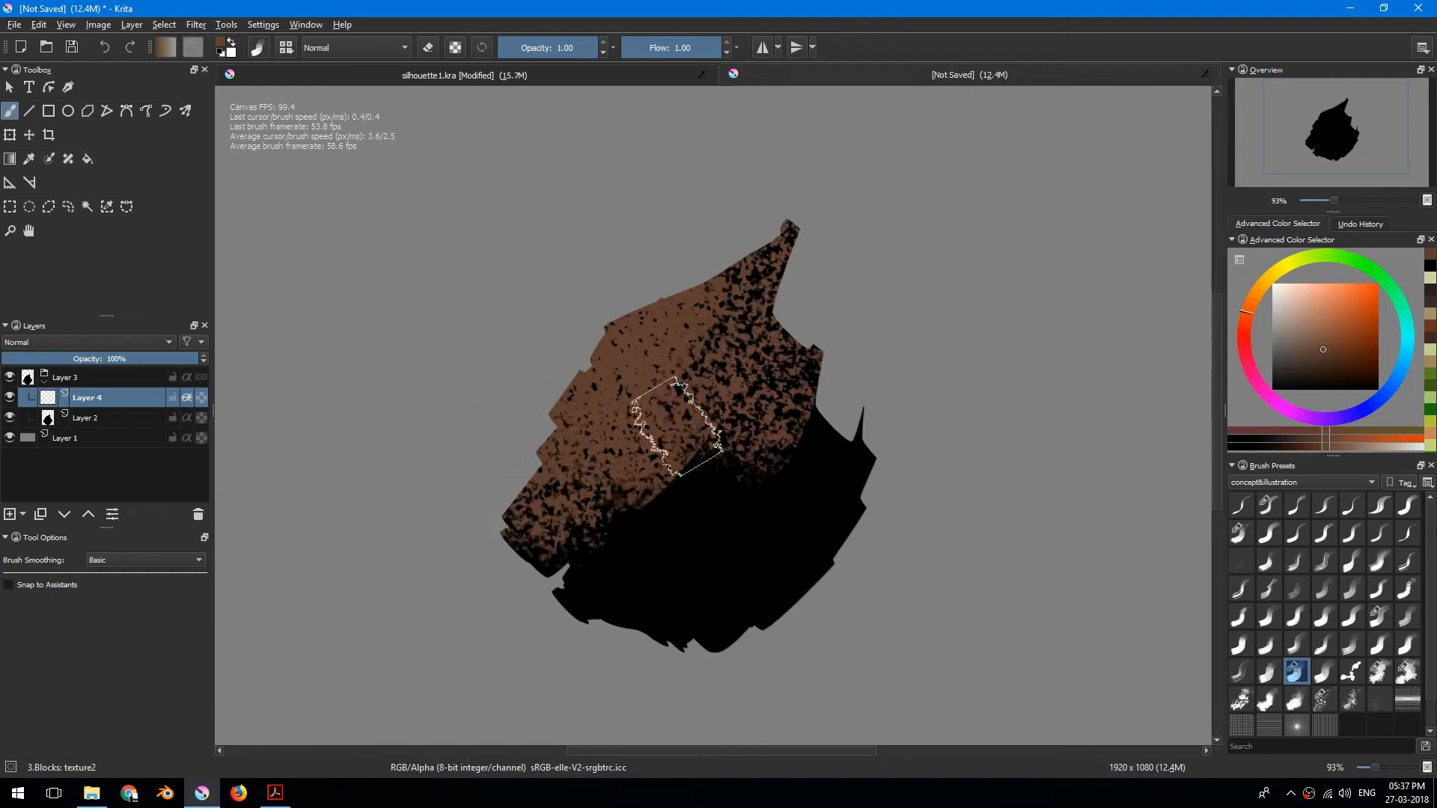
Step: Paint a lighter brown over the textured area with the Environment: paint1 brush
{"action": "left_click", "coordinate": [1308, 326]}
{"action": "left_click", "coordinate": [1379, 671]}
{"action": "mouse_move", "coordinate": [659, 322]}
{"action": "left_mouse_down"}
{"action": "mouse_move", "coordinate": [756, 299]}
{"action": "mouse_move", "coordinate": [514, 416]}
{"action": "mouse_move", "coordinate": [696, 457]}
{"action": "mouse_move", "coordinate": [831, 441]}
{"action": "left_mouse_up"}
Step: Paint the silhouette's lower right part green and blend the border with brown picked from the canvas
{"action": "left_click", "coordinate": [1264, 286]}
{"action": "left_click", "coordinate": [1328, 345]}
{"action": "left_click", "coordinate": [1341, 257]}
{"action": "mouse_move", "coordinate": [813, 367]}
{"action": "left_mouse_down"}
{"action": "mouse_move", "coordinate": [850, 353]}
{"action": "mouse_move", "coordinate": [833, 475]}
{"action": "mouse_move", "coordinate": [591, 573]}
{"action": "mouse_move", "coordinate": [552, 561]}
{"action": "mouse_move", "coordinate": [779, 469]}
{"action": "mouse_move", "coordinate": [849, 546]}
{"action": "mouse_move", "coordinate": [539, 543]}
{"action": "mouse_move", "coordinate": [664, 466]}
{"action": "mouse_move", "coordinate": [649, 448]}
{"action": "mouse_move", "coordinate": [673, 359]}
{"action": "mouse_move", "coordinate": [672, 400]}
{"action": "left_mouse_up"}
{"action": "left_click", "coordinate": [680, 328], "text": "ctrl"}
{"action": "mouse_move", "coordinate": [704, 349]}
{"action": "left_mouse_down"}
{"action": "mouse_move", "coordinate": [614, 436]}
{"action": "mouse_move", "coordinate": [681, 444]}
{"action": "mouse_move", "coordinate": [731, 339]}
{"action": "mouse_move", "coordinate": [734, 371]}
{"action": "left_mouse_up"}
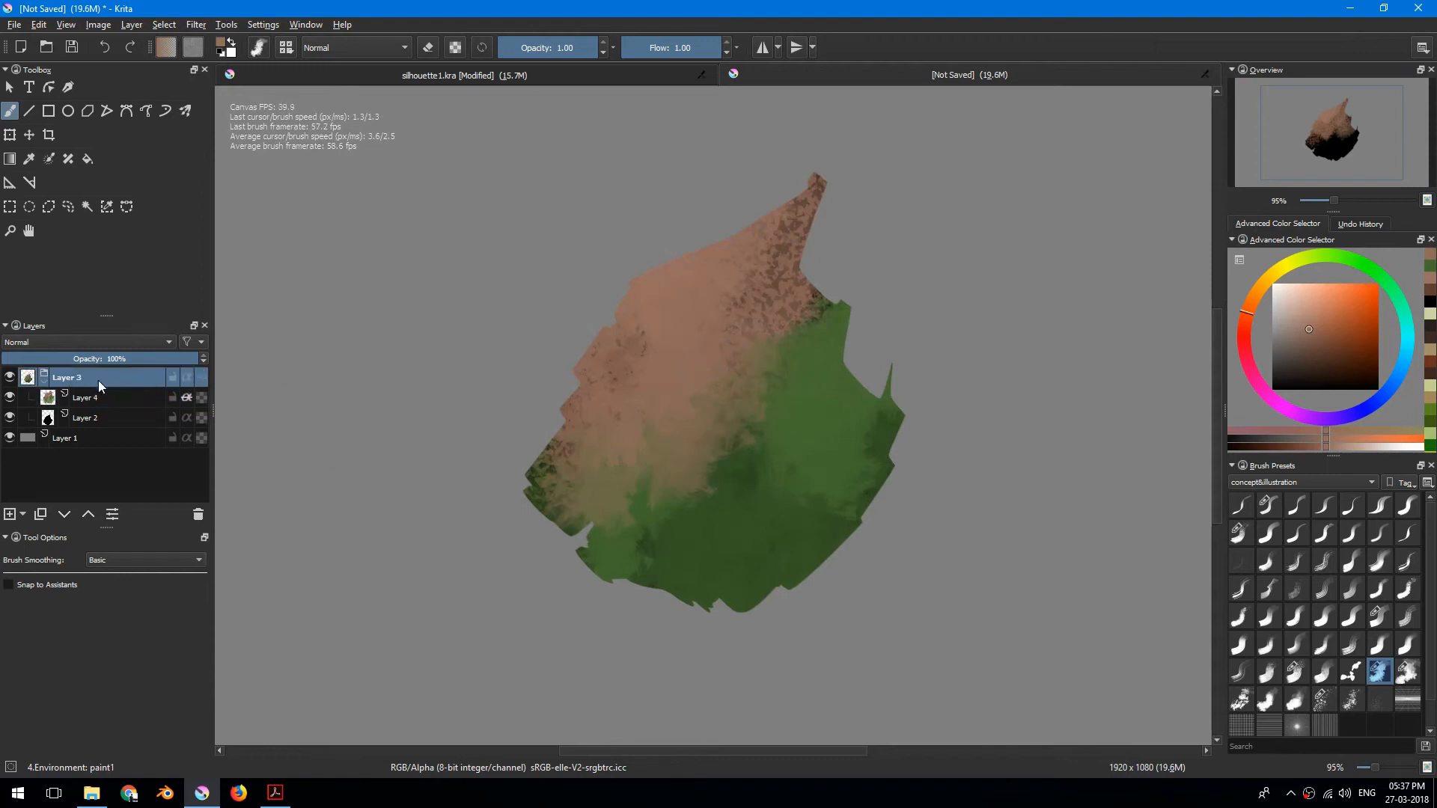
Step: Add a paint layer above the existing silhouette group and put it in a group of its own
{"action": "left_click", "coordinate": [10, 514]}
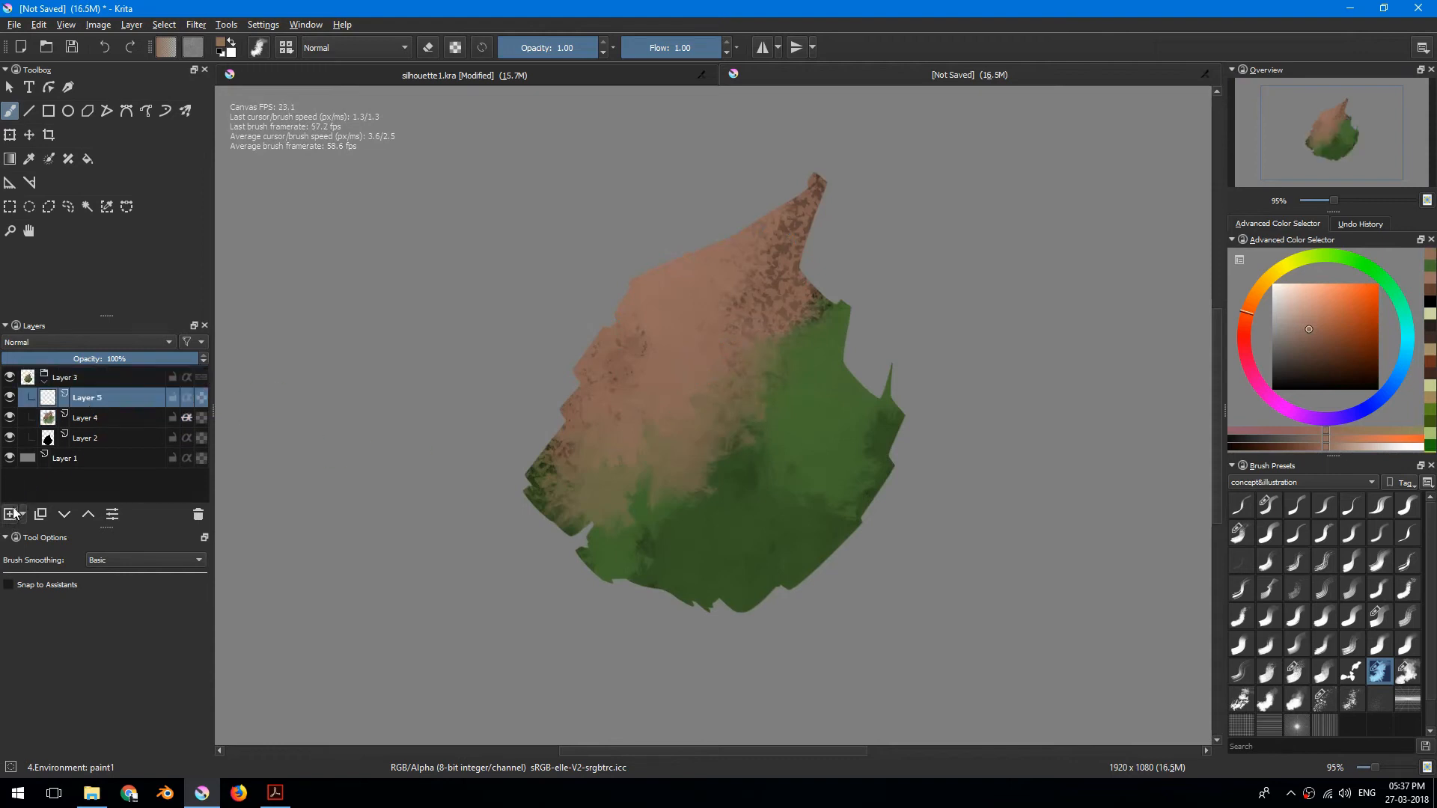
{"action": "left_click", "coordinate": [89, 515]}
{"action": "mouse_move", "coordinate": [488, 407]}
{"action": "left_mouse_down"}
{"action": "mouse_move", "coordinate": [559, 315]}
{"action": "mouse_move", "coordinate": [561, 415]}
{"action": "mouse_move", "coordinate": [611, 466]}
{"action": "mouse_move", "coordinate": [940, 295]}
{"action": "left_mouse_up"}
{"action": "key", "text": "ctrl+z"}
{"action": "key", "text": "minus"}
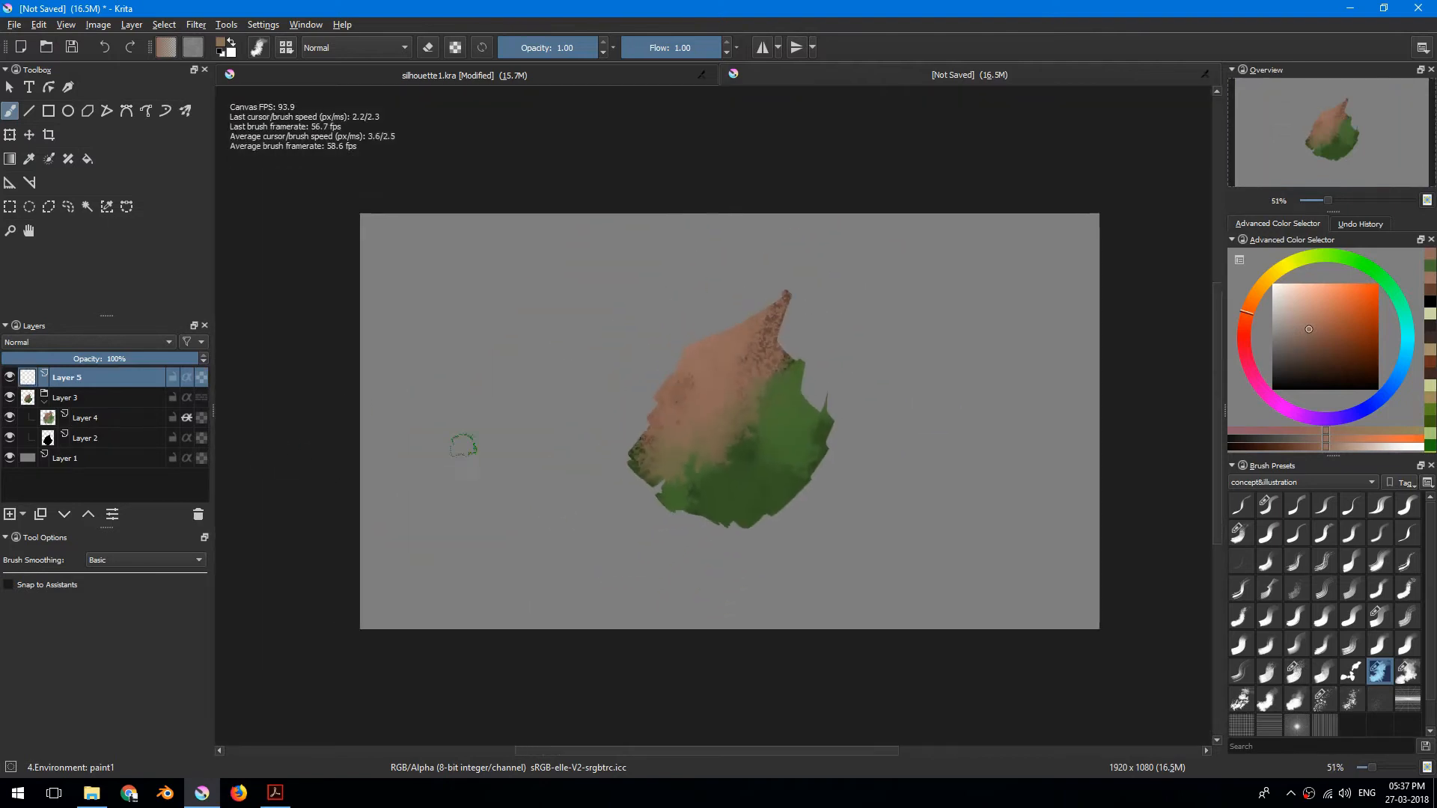
{"action": "key", "text": "ctrl+g"}
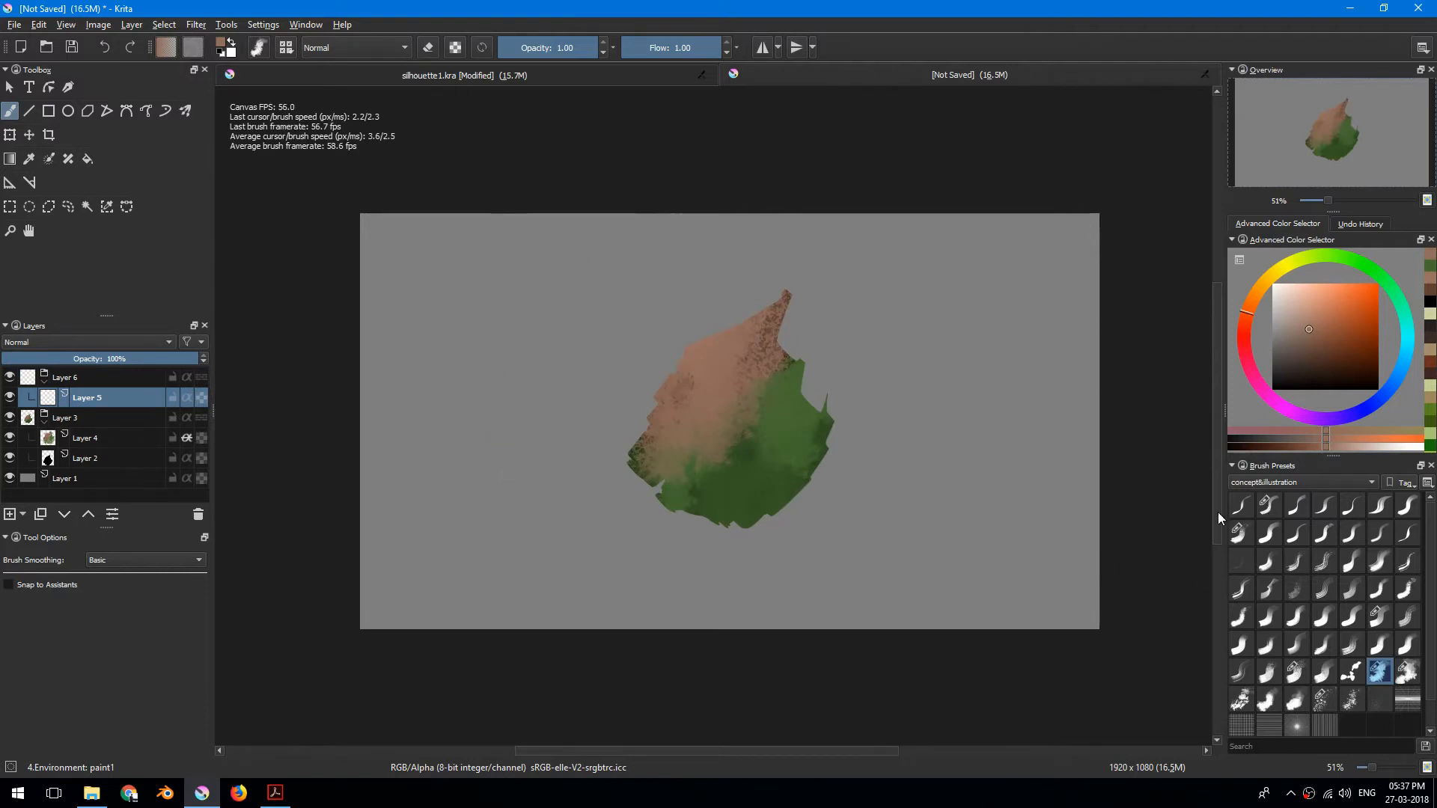
Step: With the Basic: flat-diagonal 2 brush, paint a black zigzag shape to the upper left of the coloured silhouette
{"action": "left_click", "coordinate": [1268, 506]}
{"action": "key", "text": "plus"}
{"action": "left_click_drag", "start_coordinate": [638, 338], "coordinate": [655, 342]}
{"action": "mouse_move", "coordinate": [502, 400]}
{"action": "left_mouse_down"}
{"action": "mouse_move", "coordinate": [589, 305]}
{"action": "mouse_move", "coordinate": [679, 271]}
{"action": "mouse_move", "coordinate": [638, 387]}
{"action": "mouse_move", "coordinate": [752, 244]}
{"action": "mouse_move", "coordinate": [807, 208]}
{"action": "left_mouse_up"}
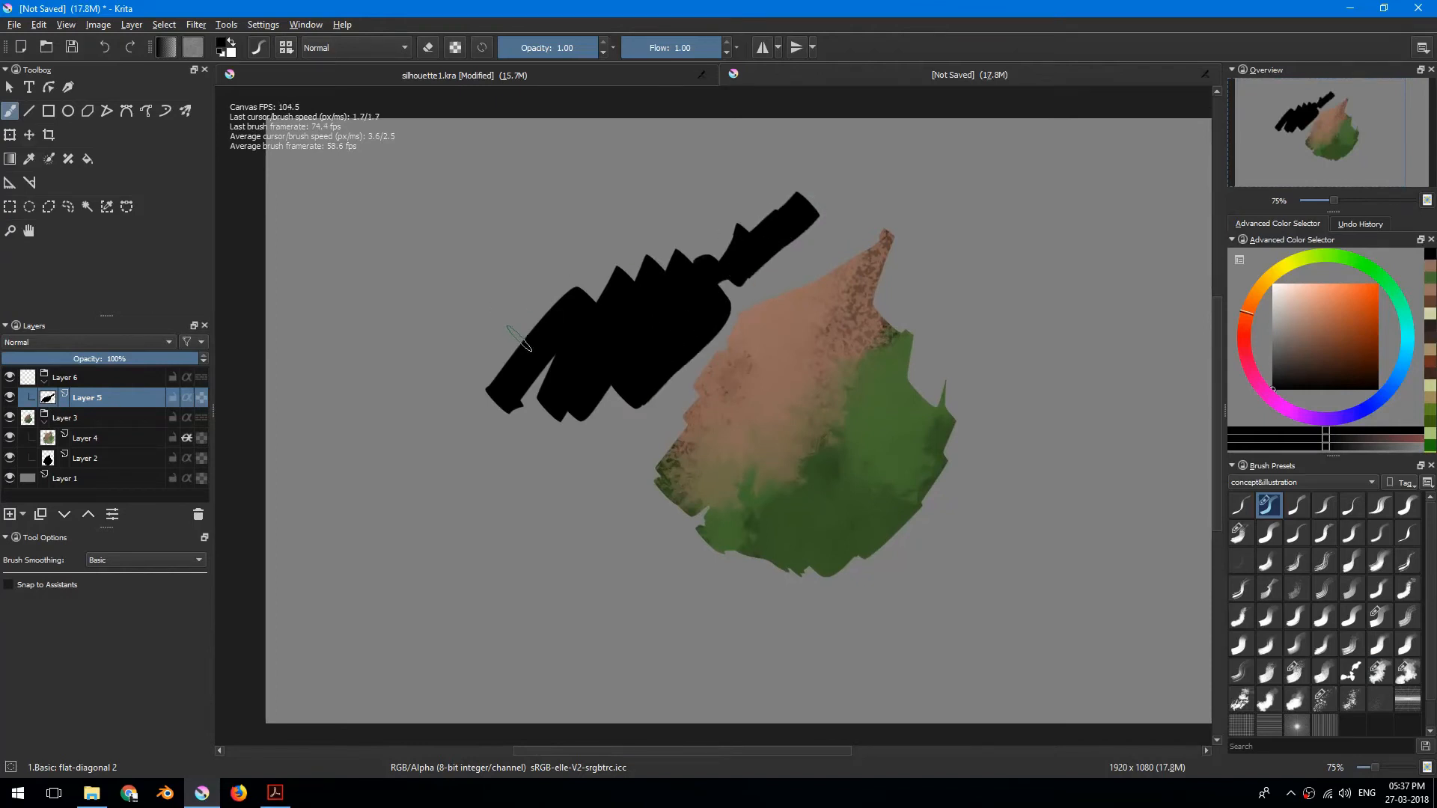
Step: Add a paint layer above the zigzag shape in its group and turn on the new layer's alpha inheritance
{"action": "key", "text": "Insert"}
{"action": "left_click_drag", "start_coordinate": [513, 387], "coordinate": [524, 363]}
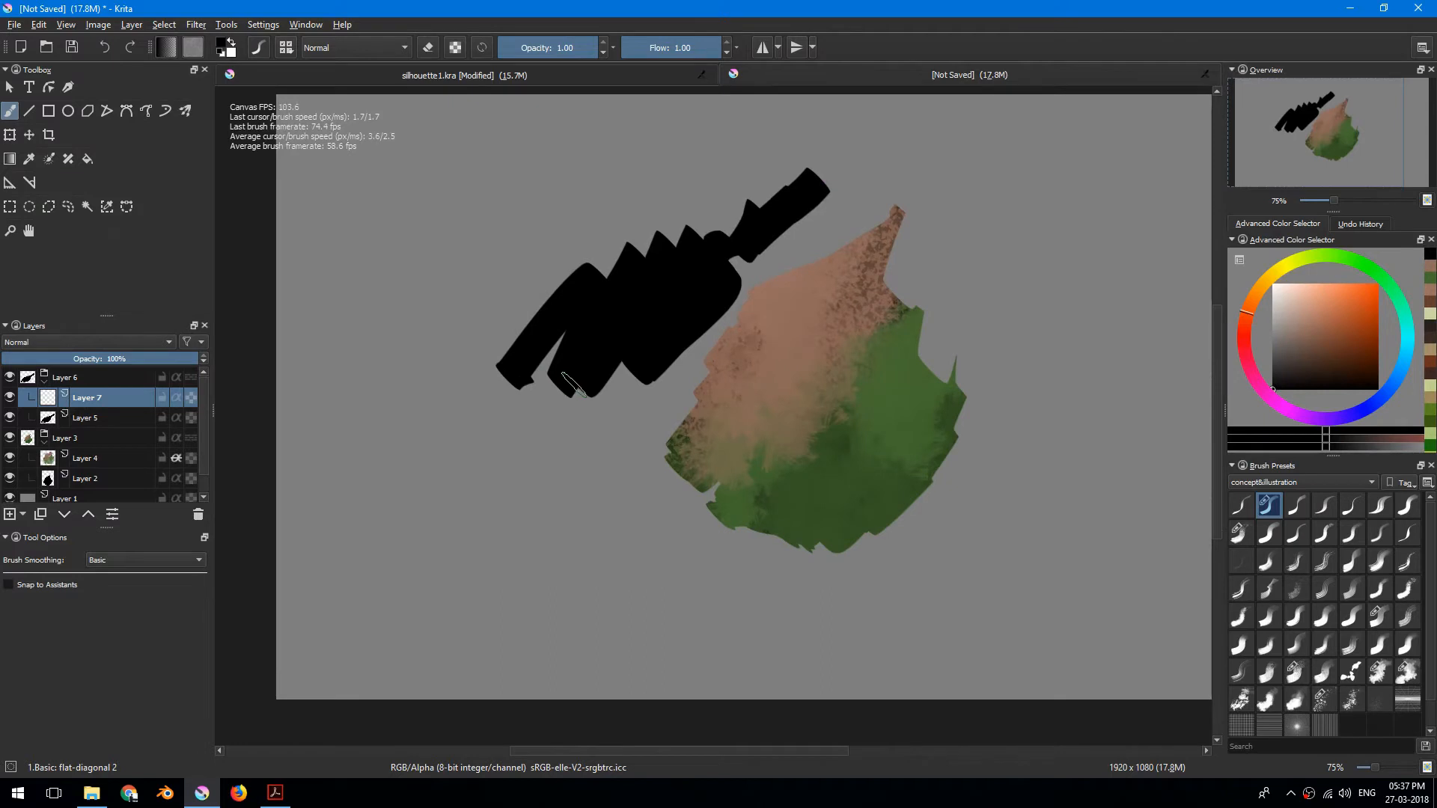
{"action": "left_click", "coordinate": [176, 397]}
Step: With the Environment: paint1 brush, cover the black zigzag shape in a dark reddish brown
{"action": "left_click", "coordinate": [1328, 366]}
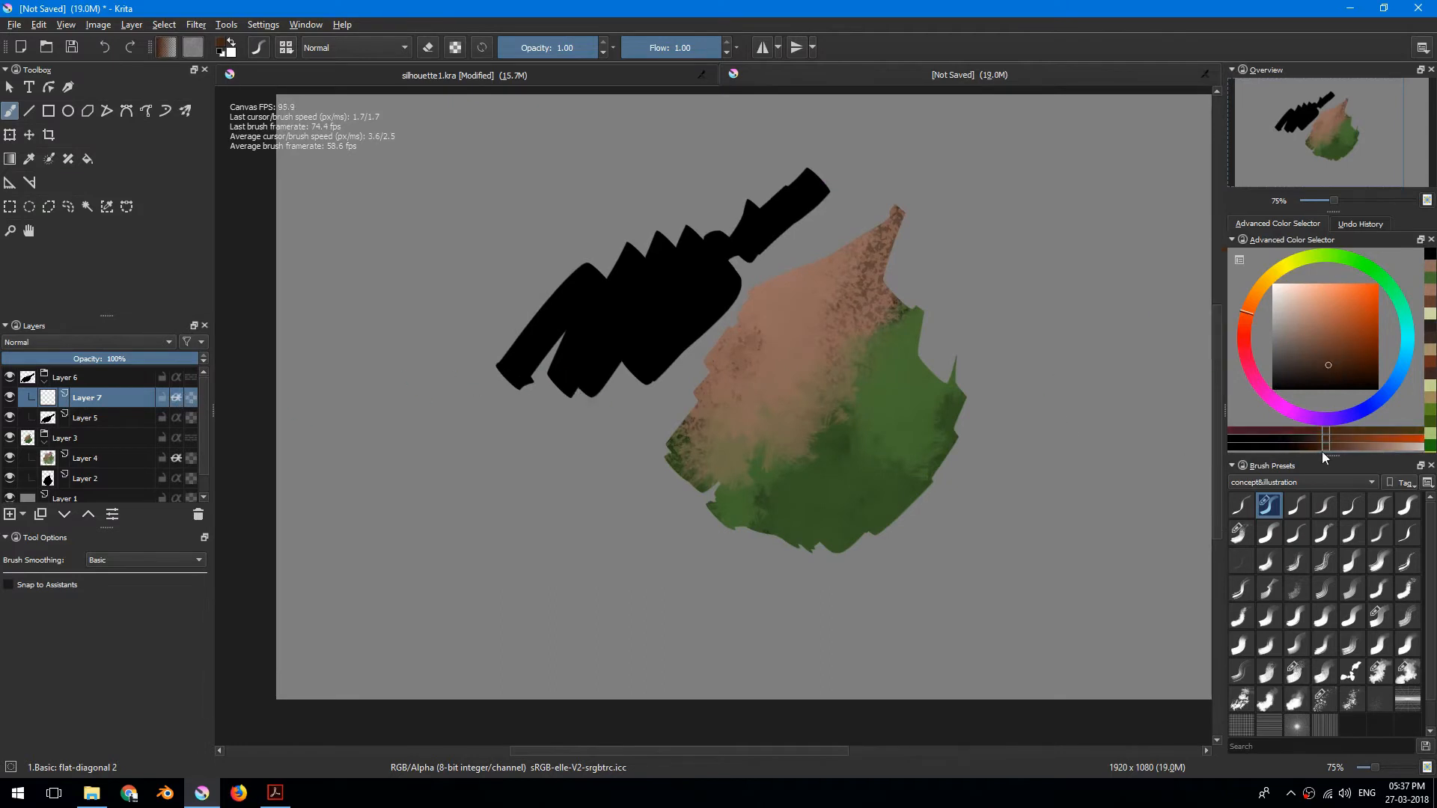
{"action": "left_click", "coordinate": [1379, 672]}
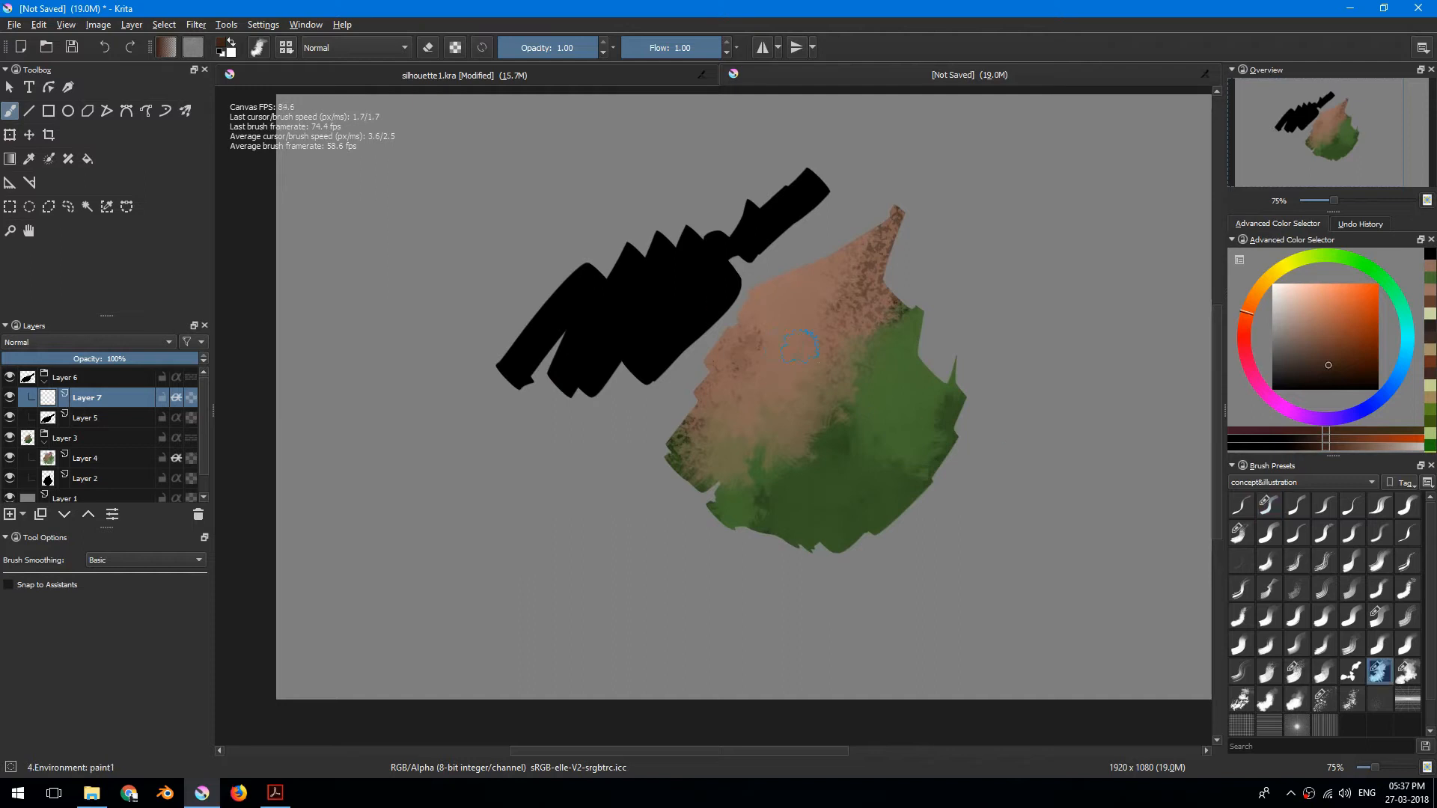
{"action": "left_click", "coordinate": [1369, 352]}
{"action": "mouse_move", "coordinate": [1248, 303]}
{"action": "left_mouse_down"}
{"action": "mouse_move", "coordinate": [1250, 341]}
{"action": "mouse_move", "coordinate": [1244, 327]}
{"action": "left_mouse_up"}
{"action": "mouse_move", "coordinate": [674, 314]}
{"action": "left_mouse_down"}
{"action": "mouse_move", "coordinate": [706, 324]}
{"action": "mouse_move", "coordinate": [594, 378]}
{"action": "mouse_move", "coordinate": [620, 305]}
{"action": "mouse_move", "coordinate": [479, 391]}
{"action": "mouse_move", "coordinate": [680, 346]}
{"action": "left_mouse_up"}
{"action": "left_click_drag", "start_coordinate": [795, 200], "coordinate": [813, 183]}
{"action": "left_click_drag", "start_coordinate": [807, 183], "coordinate": [726, 240]}
{"action": "left_click_drag", "start_coordinate": [671, 287], "coordinate": [685, 289]}
Step: Pick light brown from the neighbouring silhouette and blend it with the dark red along the zigzag's lower edge and end
{"action": "left_click", "coordinate": [793, 337], "text": "ctrl"}
{"action": "mouse_move", "coordinate": [712, 229]}
{"action": "left_mouse_down"}
{"action": "mouse_move", "coordinate": [667, 295]}
{"action": "mouse_move", "coordinate": [652, 288]}
{"action": "left_mouse_up"}
{"action": "mouse_move", "coordinate": [576, 348]}
{"action": "left_mouse_down"}
{"action": "mouse_move", "coordinate": [547, 366]}
{"action": "mouse_move", "coordinate": [632, 273]}
{"action": "left_mouse_up"}
{"action": "left_click_drag", "start_coordinate": [704, 221], "coordinate": [823, 133]}
{"action": "mouse_move", "coordinate": [805, 179]}
{"action": "left_mouse_down"}
{"action": "mouse_move", "coordinate": [691, 323]}
{"action": "mouse_move", "coordinate": [726, 305]}
{"action": "mouse_move", "coordinate": [670, 344]}
{"action": "mouse_move", "coordinate": [691, 343]}
{"action": "mouse_move", "coordinate": [694, 362]}
{"action": "mouse_move", "coordinate": [688, 337]}
{"action": "mouse_move", "coordinate": [685, 370]}
{"action": "left_mouse_up"}
{"action": "left_click", "coordinate": [709, 329], "text": "ctrl"}
{"action": "mouse_move", "coordinate": [693, 273]}
{"action": "left_mouse_down"}
{"action": "mouse_move", "coordinate": [694, 310]}
{"action": "mouse_move", "coordinate": [702, 231]}
{"action": "left_mouse_up"}
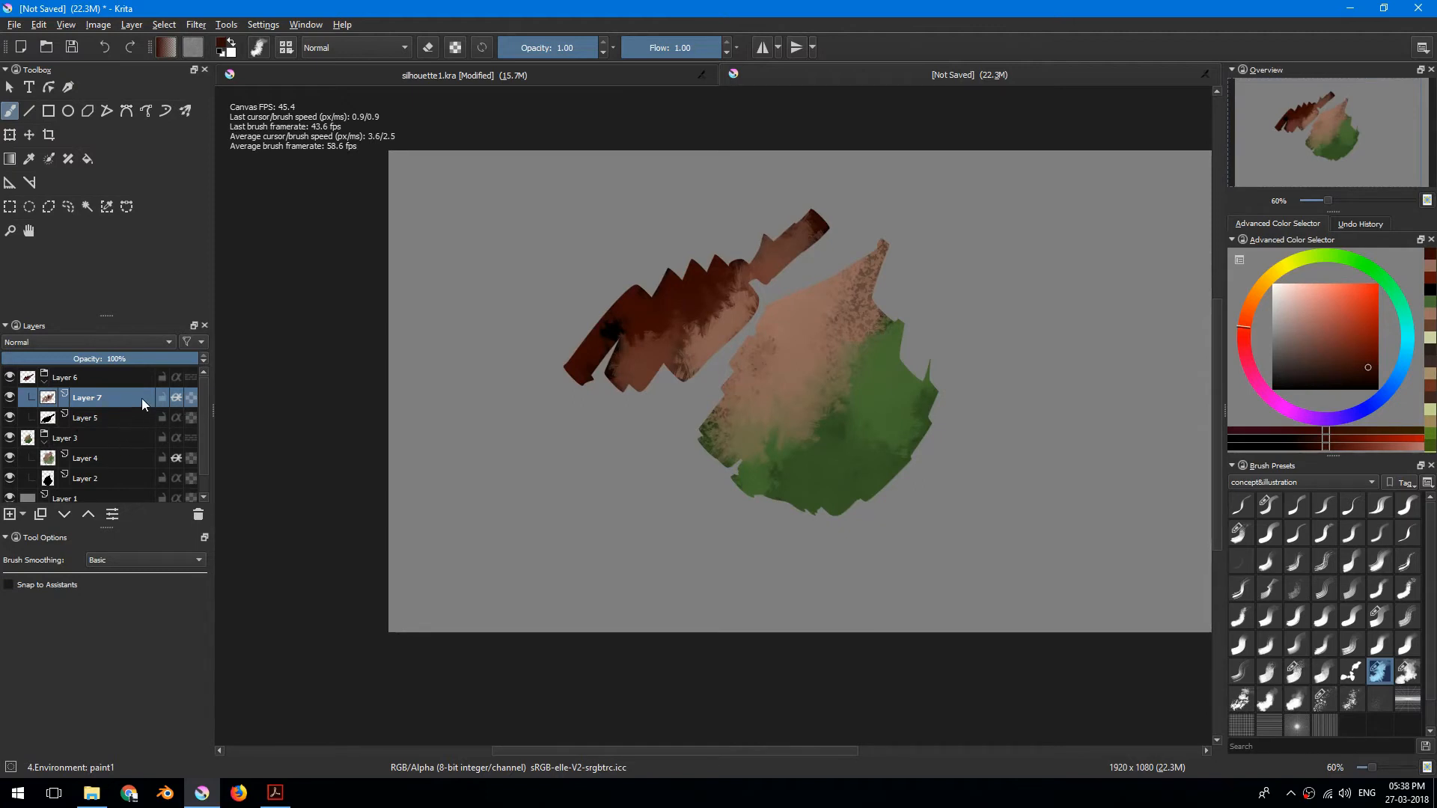
Step: Add a paint layer above Layer 4 inside the Layer 3 group and put it in a nested group
{"action": "left_click", "coordinate": [109, 464]}
{"action": "key", "text": "Insert"}
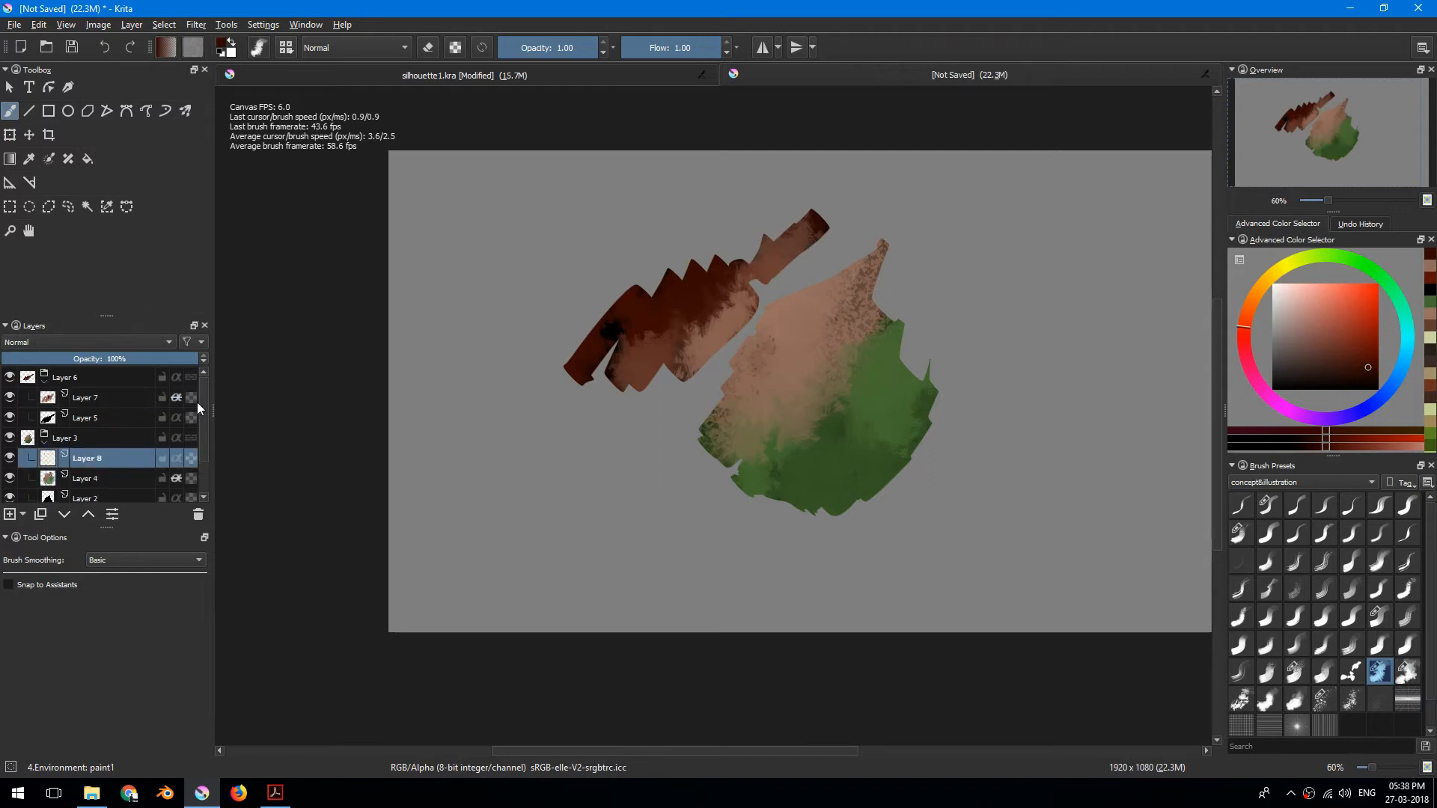
{"action": "left_click_drag", "start_coordinate": [205, 418], "coordinate": [201, 459]}
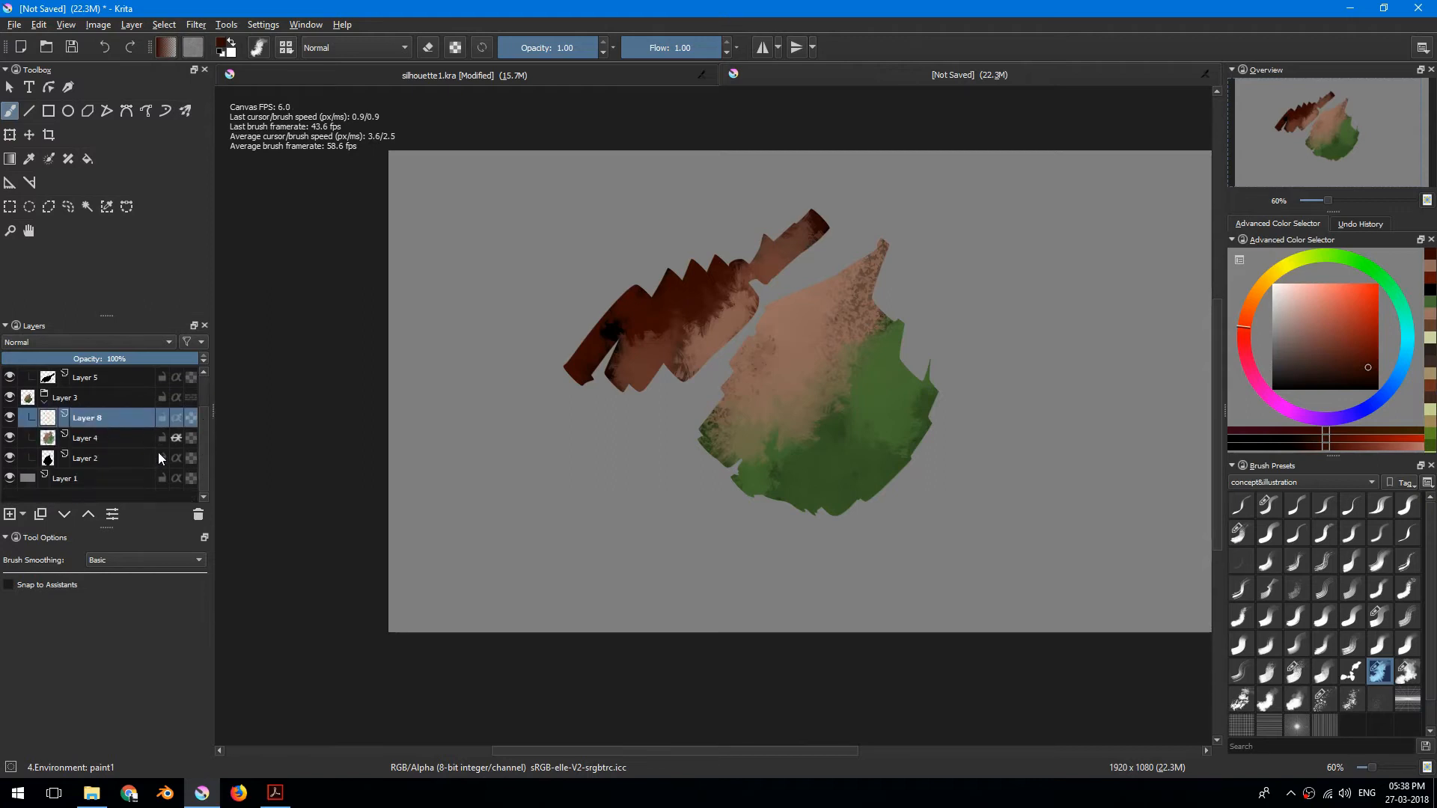
{"action": "key", "text": "ctrl+g"}
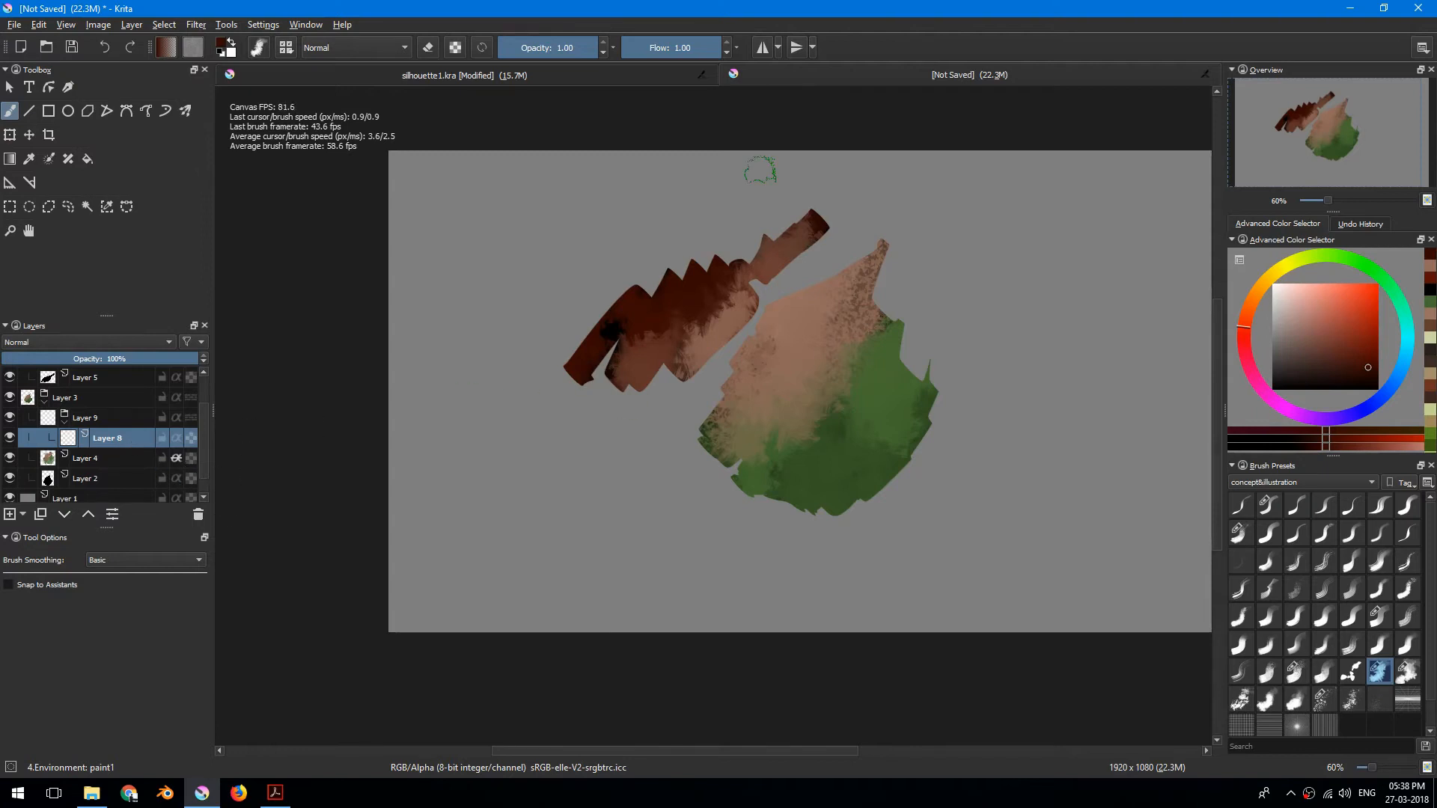
Step: With the Basic: flat-diagonal 2 brush and the default black, paint a diagonal band across the middle of the coloured silhouette
{"action": "left_click", "coordinate": [1269, 506]}
{"action": "left_click_drag", "start_coordinate": [755, 410], "coordinate": [774, 325]}
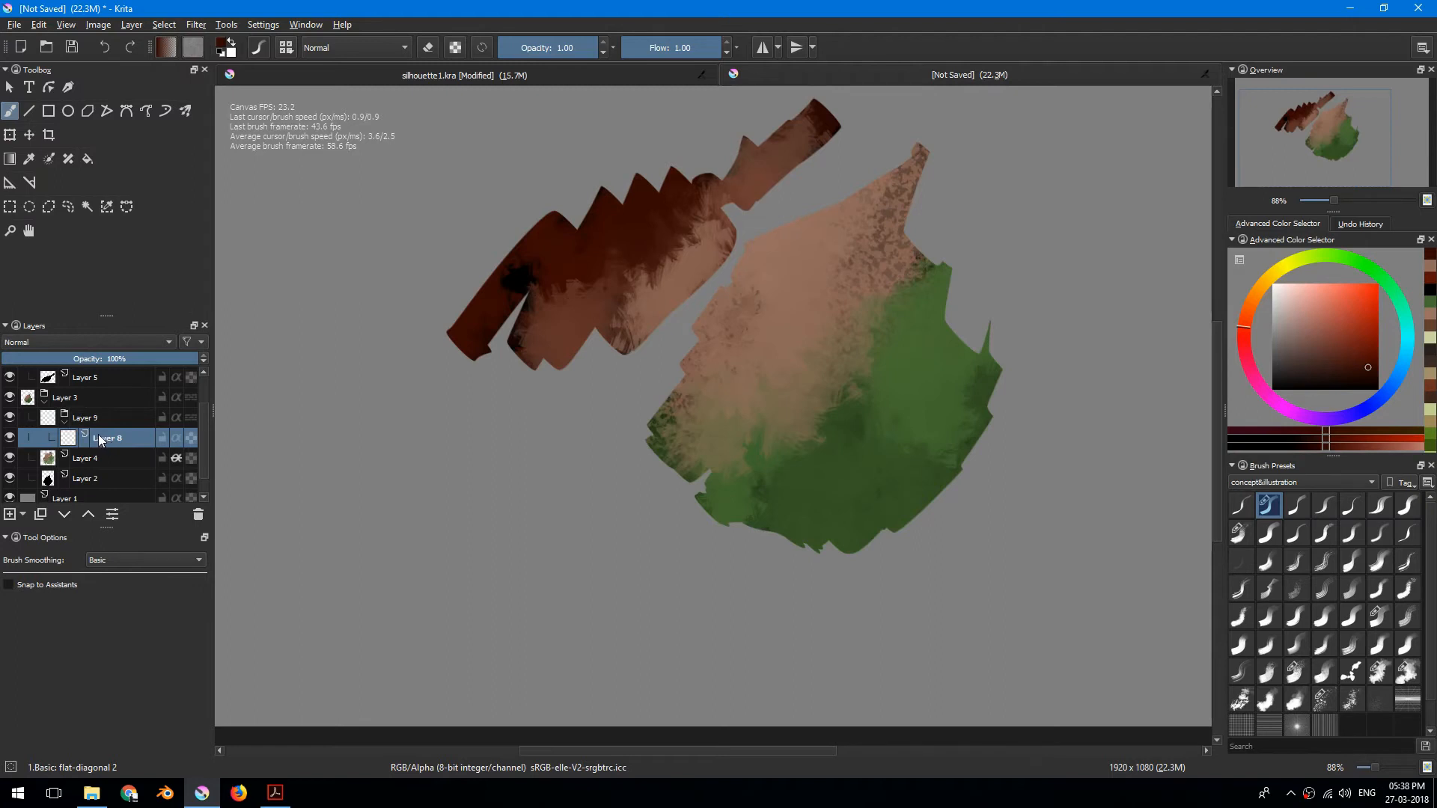
{"action": "mouse_move", "coordinate": [687, 448]}
{"action": "left_mouse_down"}
{"action": "mouse_move", "coordinate": [798, 343]}
{"action": "mouse_move", "coordinate": [712, 471]}
{"action": "mouse_move", "coordinate": [804, 397]}
{"action": "mouse_move", "coordinate": [835, 350]}
{"action": "mouse_move", "coordinate": [828, 424]}
{"action": "mouse_move", "coordinate": [902, 369]}
{"action": "left_mouse_up"}
{"action": "key", "text": "ctrl+z"}
{"action": "key", "text": "d"}
{"action": "key", "text": "plus"}
Step: Trim the black band's lower edge and lower left end into a clean taper with the eraser
{"action": "key", "text": "e"}
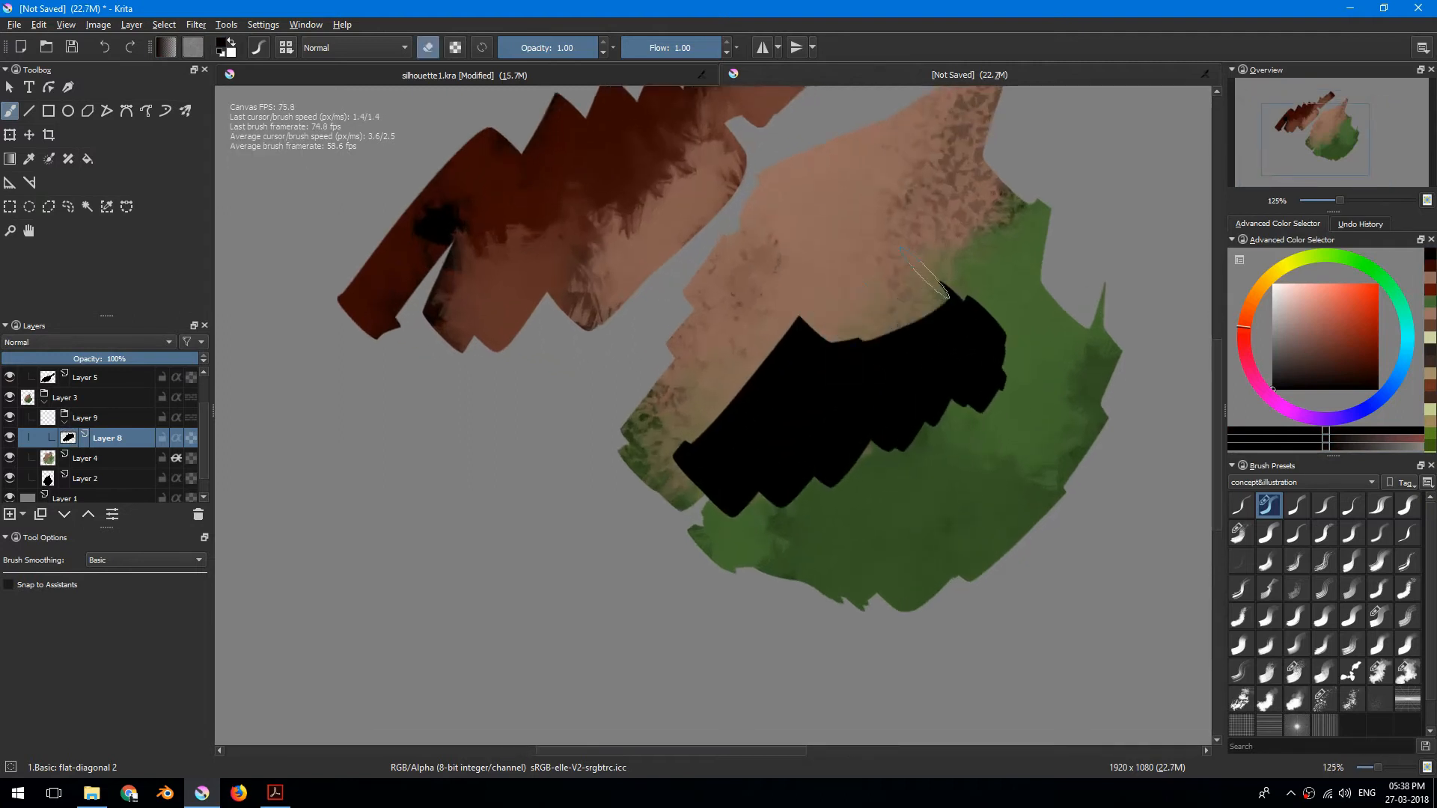
{"action": "left_click_drag", "start_coordinate": [802, 506], "coordinate": [1009, 382]}
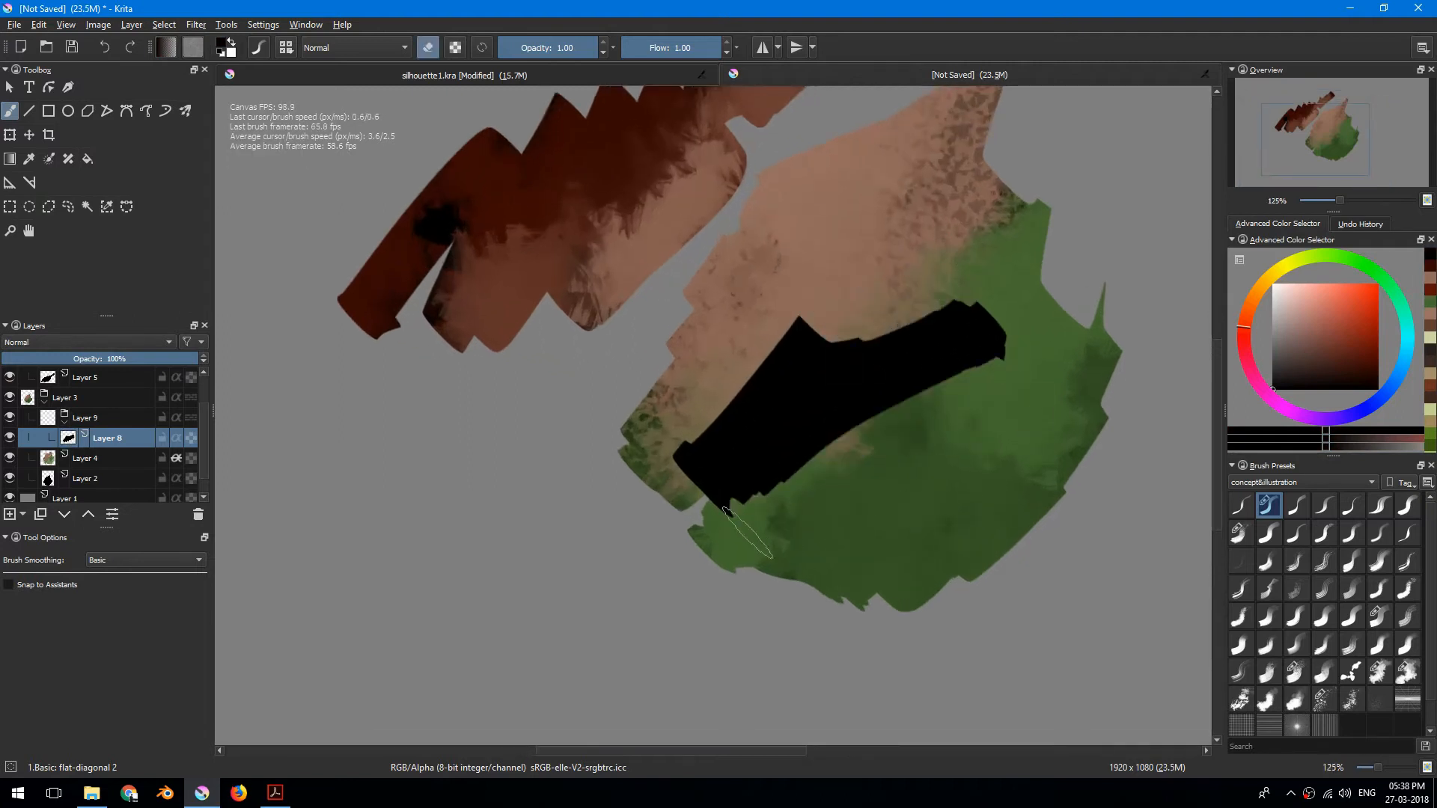
{"action": "key", "text": "plus"}
{"action": "left_click_drag", "start_coordinate": [611, 383], "coordinate": [561, 436]}
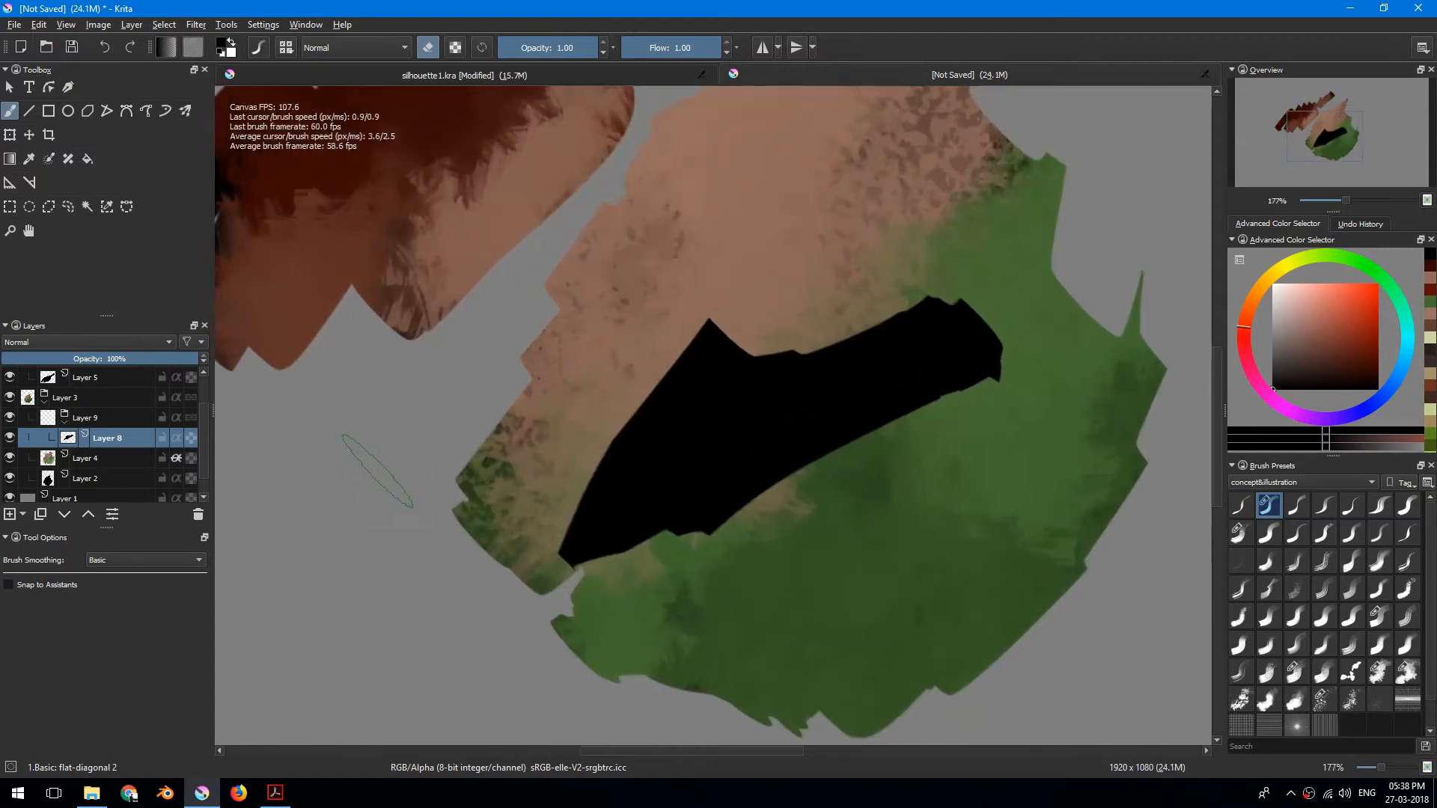
Step: Add an alpha-inheriting paint layer above the black band in the nested group and choose the Environment: paint1 brush
{"action": "key", "text": "Insert"}
{"action": "left_click_drag", "start_coordinate": [494, 422], "coordinate": [456, 382]}
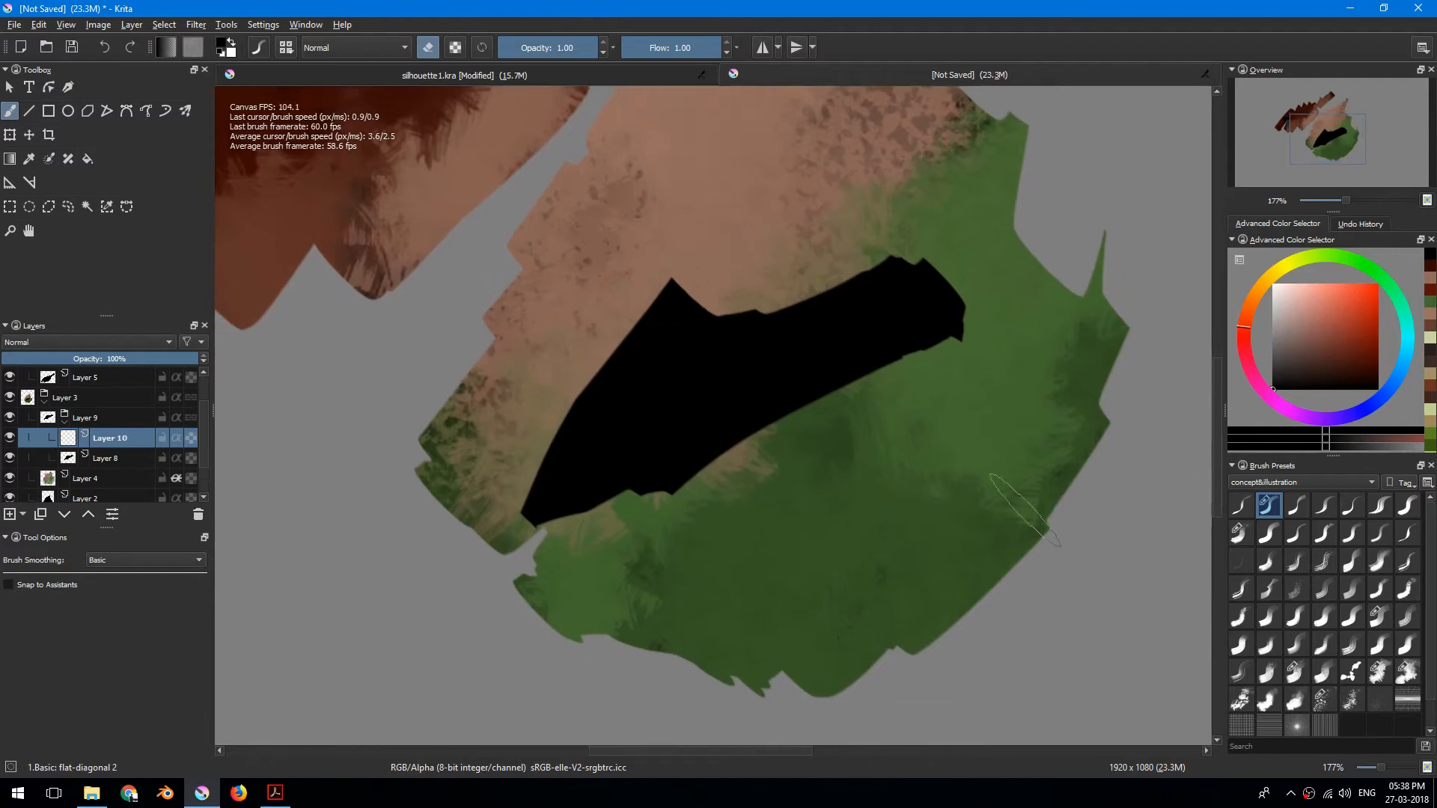
{"action": "left_click", "coordinate": [1379, 672]}
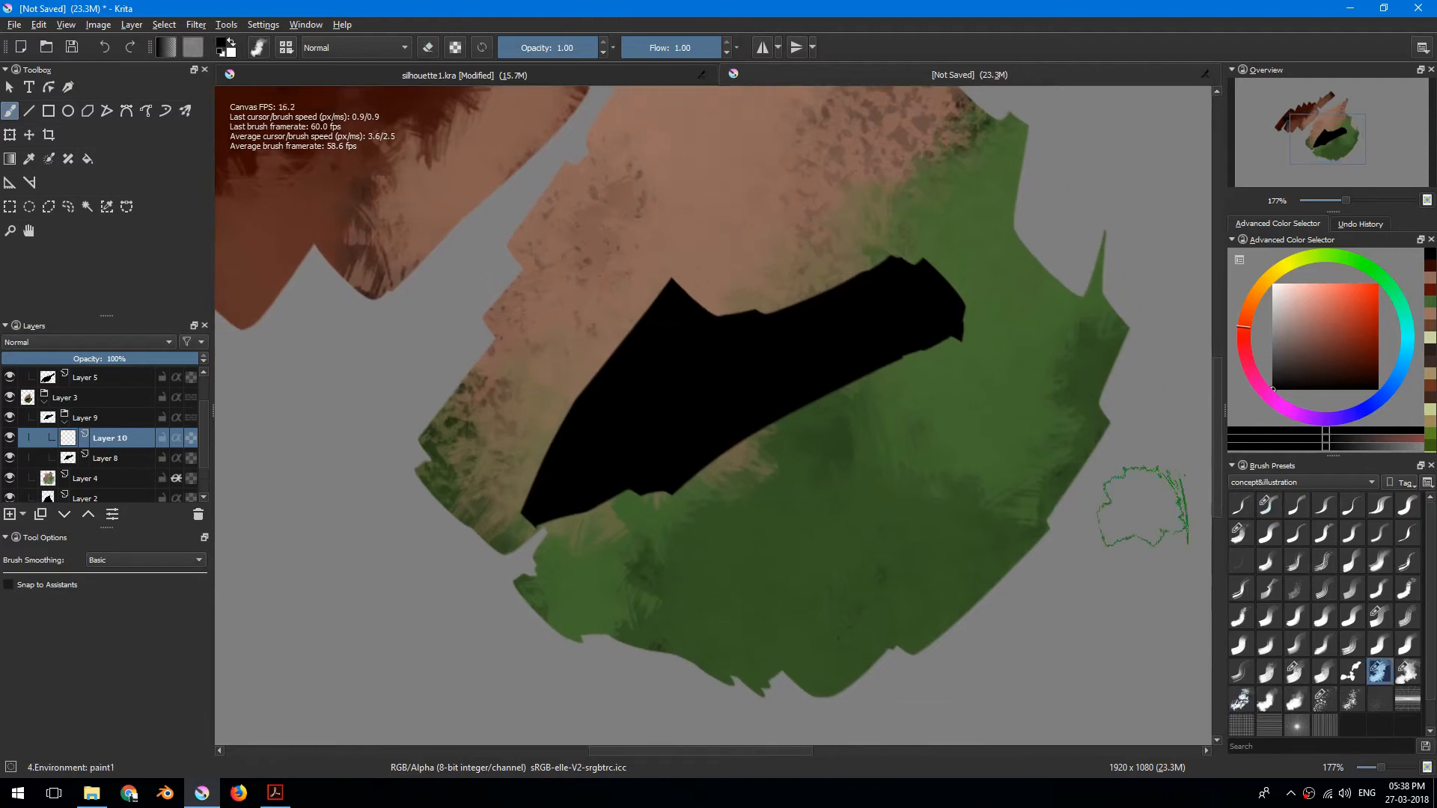
{"action": "left_click", "coordinate": [176, 438]}
Step: Paint reddish brown over the black band's upper left part, undoing and redoing the strokes along its upper edge
{"action": "left_click", "coordinate": [1330, 328]}
{"action": "mouse_move", "coordinate": [804, 281]}
{"action": "left_mouse_down"}
{"action": "mouse_move", "coordinate": [582, 383]}
{"action": "mouse_move", "coordinate": [627, 357]}
{"action": "left_mouse_up"}
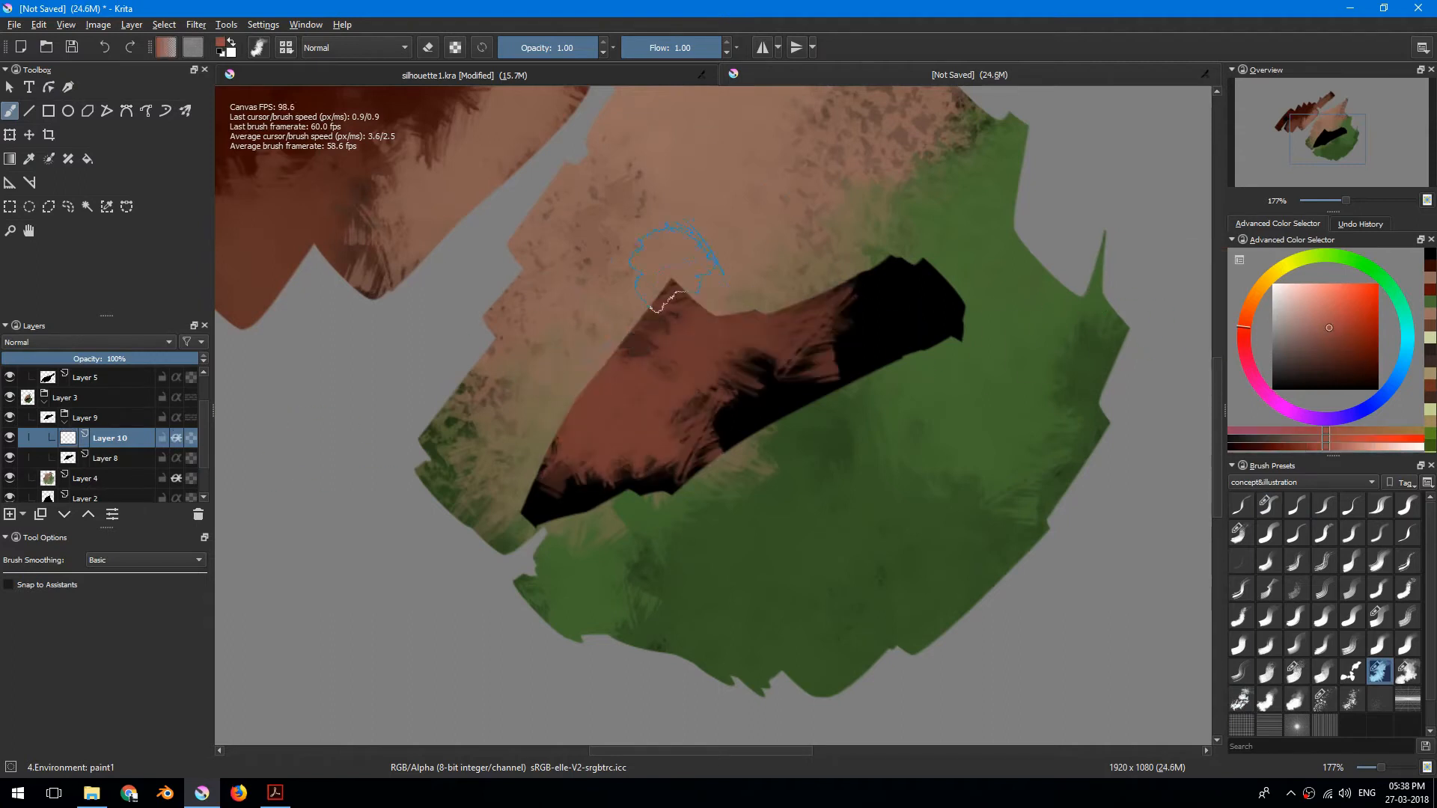
{"action": "key", "text": "ctrl+z"}
{"action": "mouse_move", "coordinate": [680, 302]}
{"action": "left_mouse_down"}
{"action": "mouse_move", "coordinate": [641, 289]}
{"action": "mouse_move", "coordinate": [878, 224]}
{"action": "left_mouse_up"}
{"action": "mouse_move", "coordinate": [878, 276]}
{"action": "left_mouse_down"}
{"action": "mouse_move", "coordinate": [764, 315]}
{"action": "mouse_move", "coordinate": [819, 347]}
{"action": "left_mouse_up"}
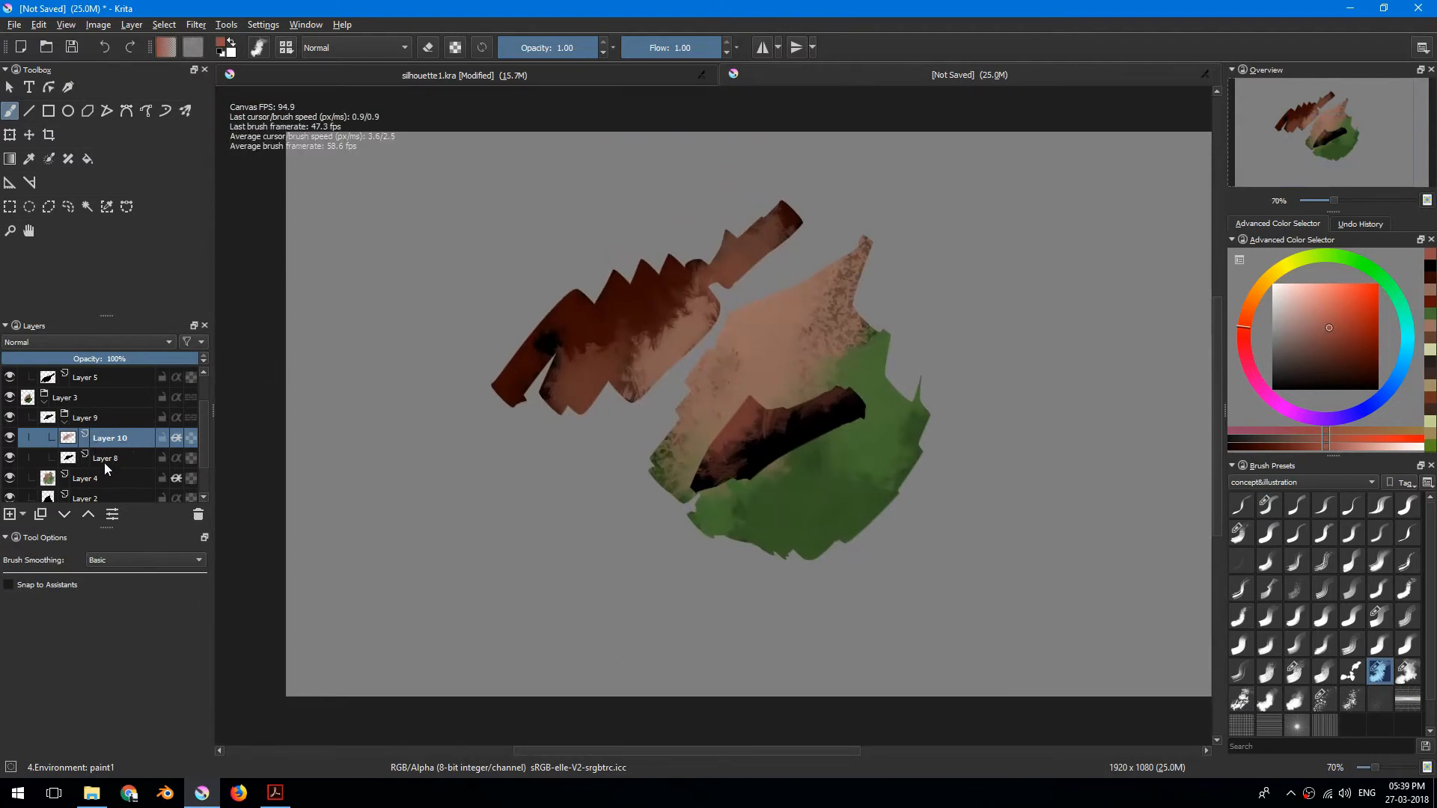
Step: Collapse the nested Layer 9 group and the Layer 3 and Layer 6 groups in the layer stack
{"action": "left_click", "coordinate": [65, 425]}
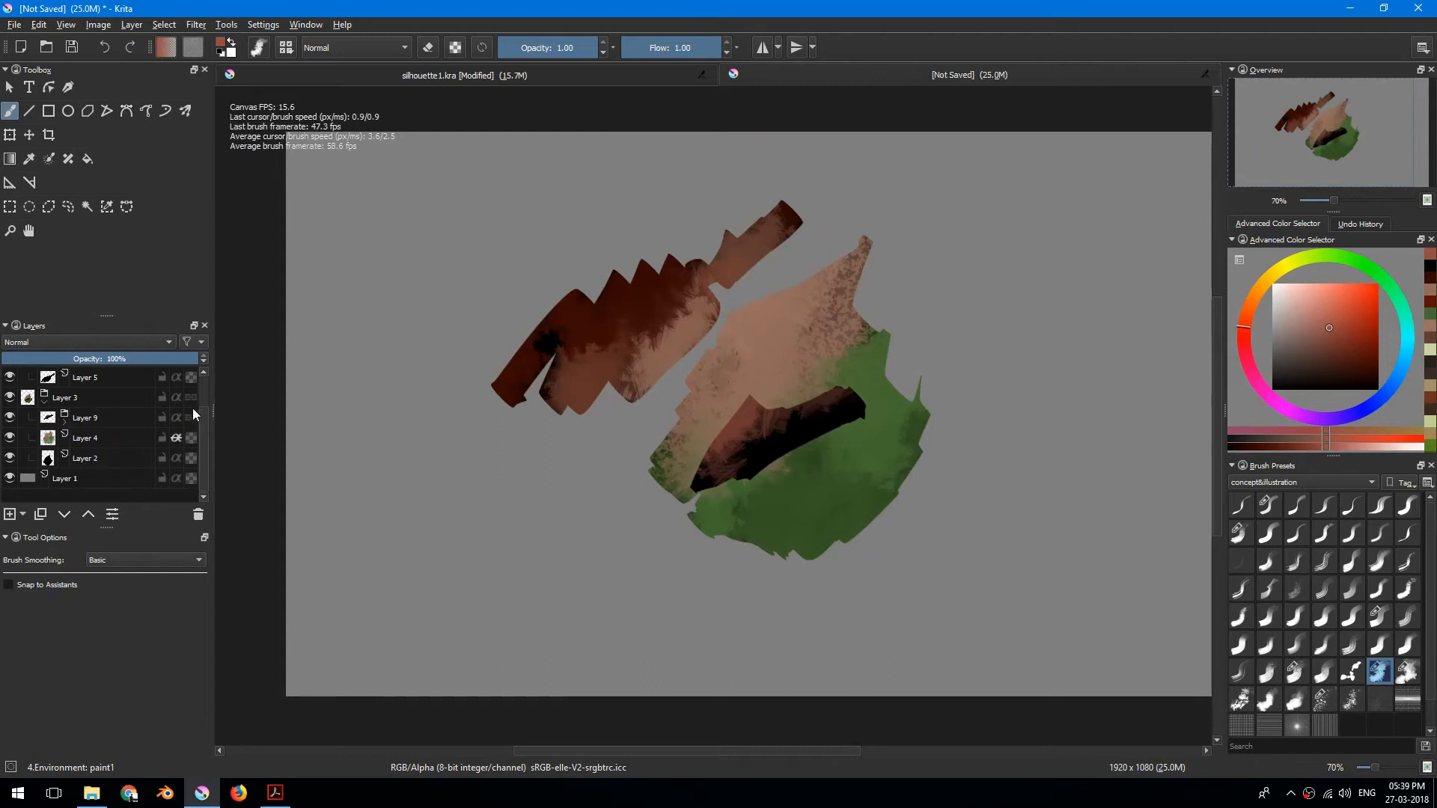
{"action": "left_click", "coordinate": [46, 408]}
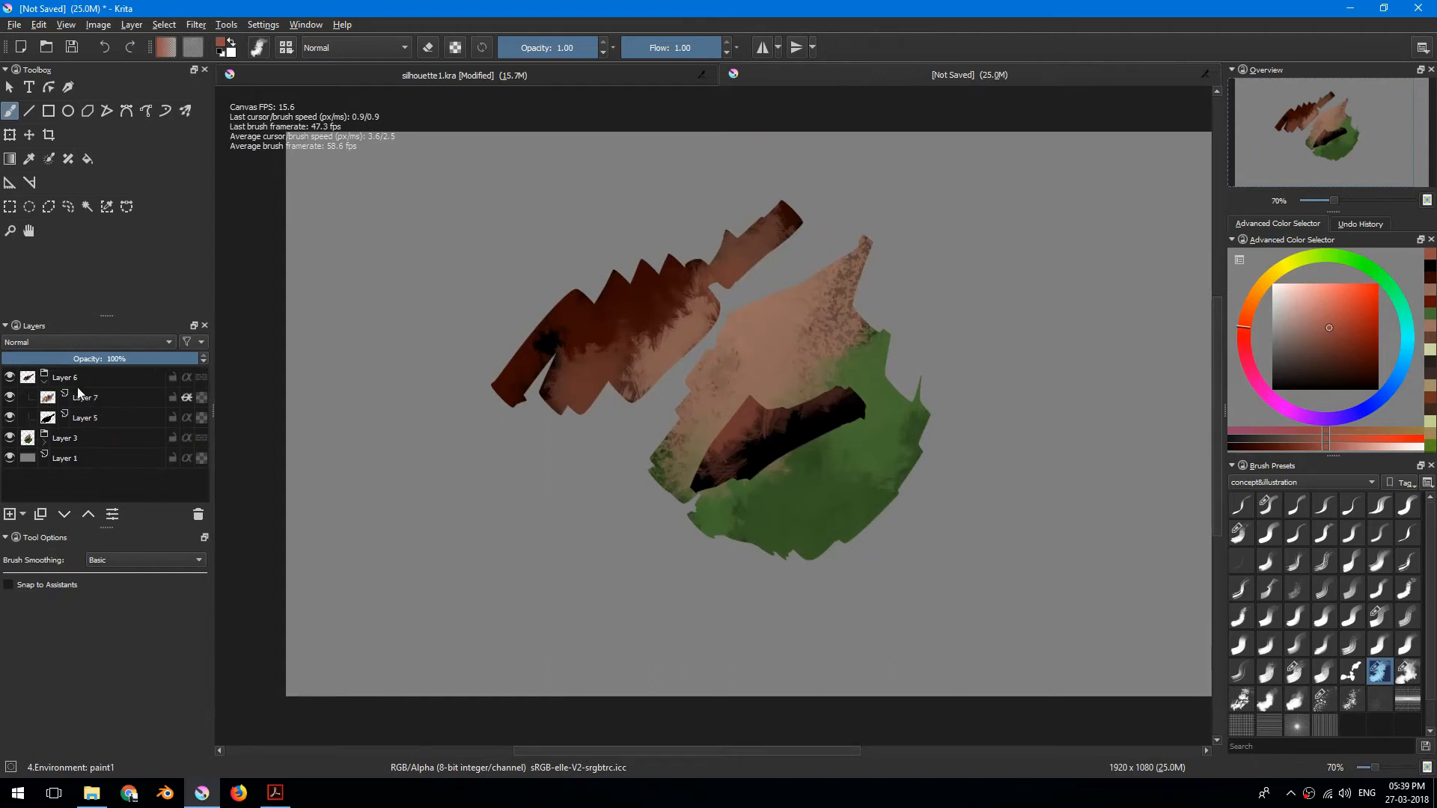
{"action": "left_click", "coordinate": [45, 382]}
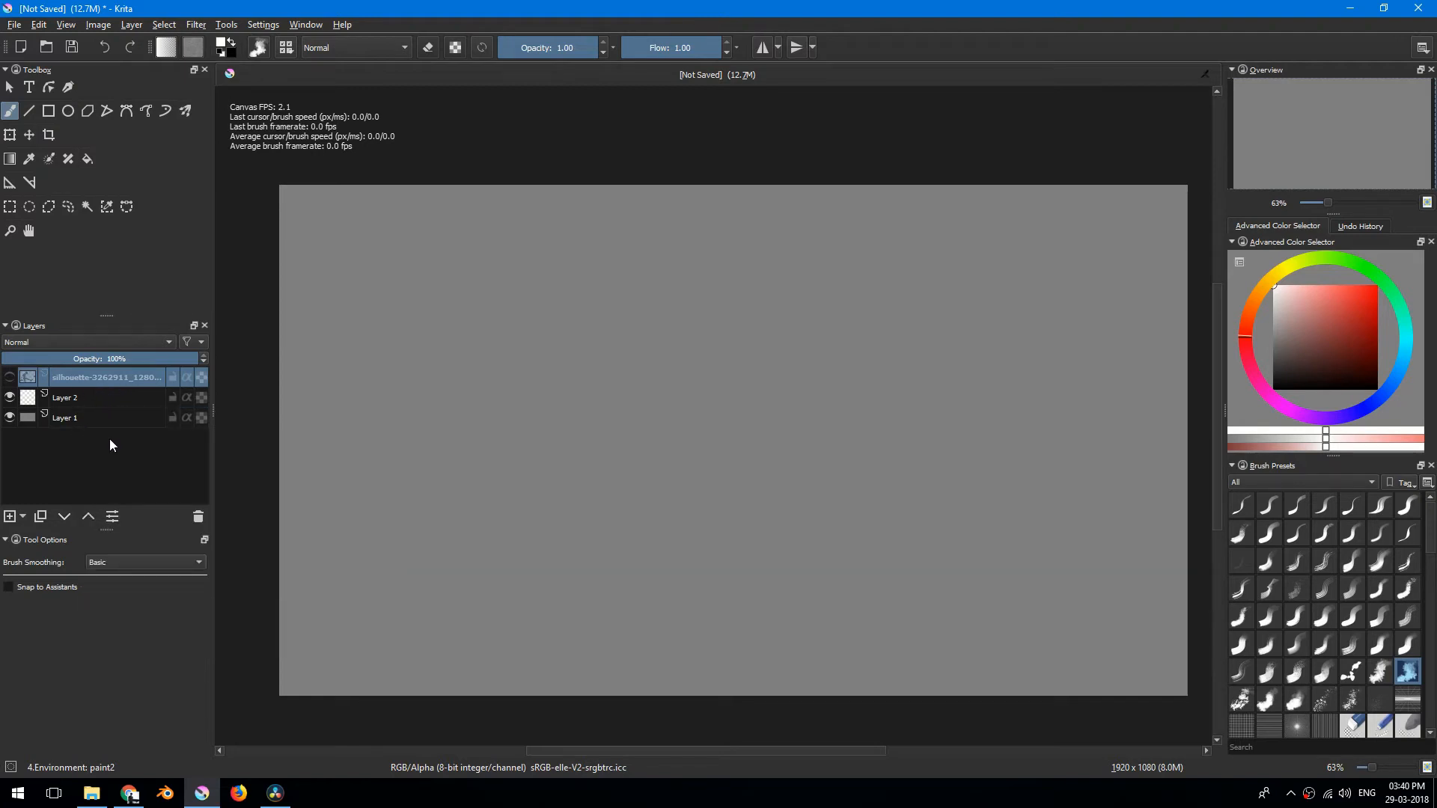
Step: Show the hidden footballer silhouette layer and view the Pinterest character silhouette sheet in Chrome before returning to Krita
{"action": "left_click", "coordinate": [9, 381]}
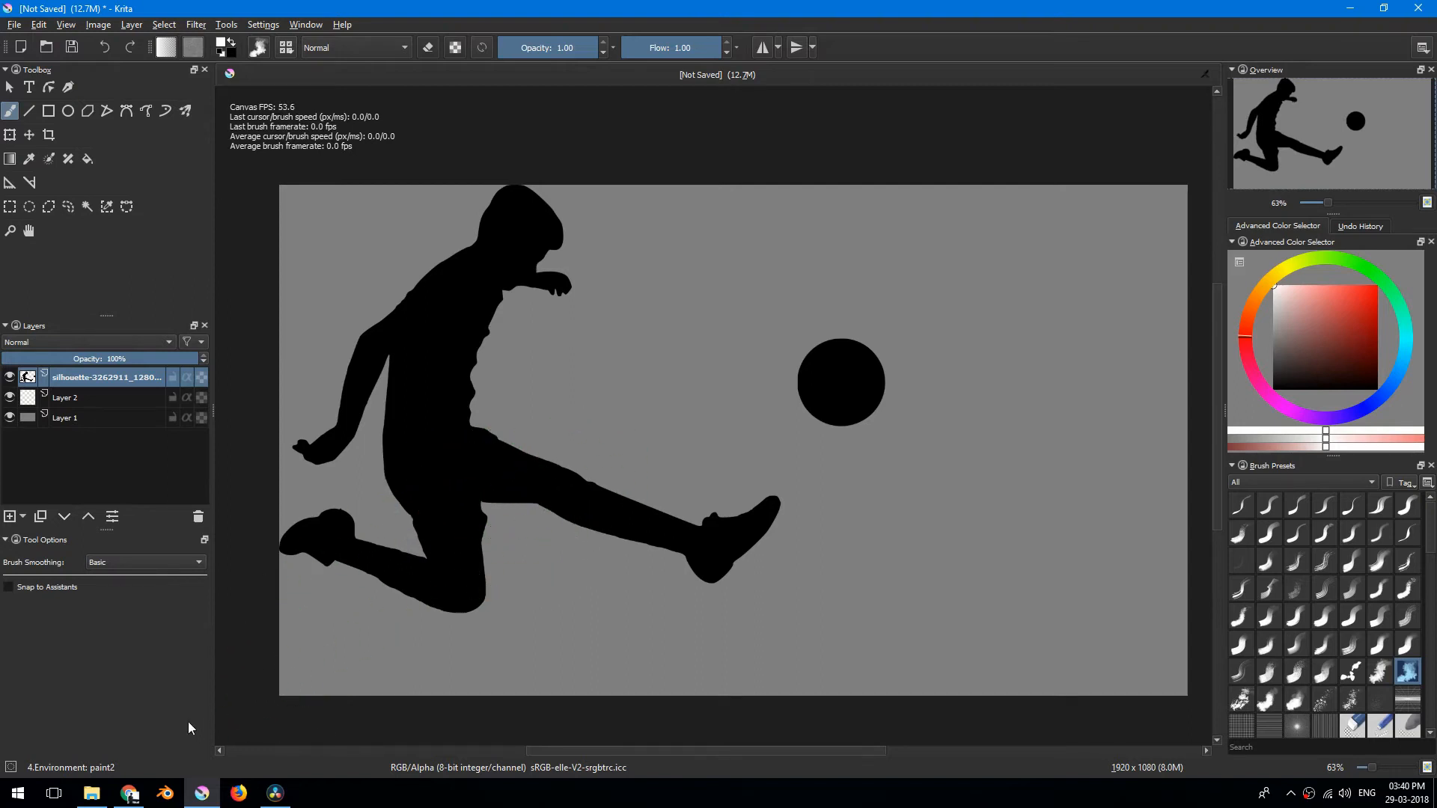
{"action": "left_click", "coordinate": [128, 794]}
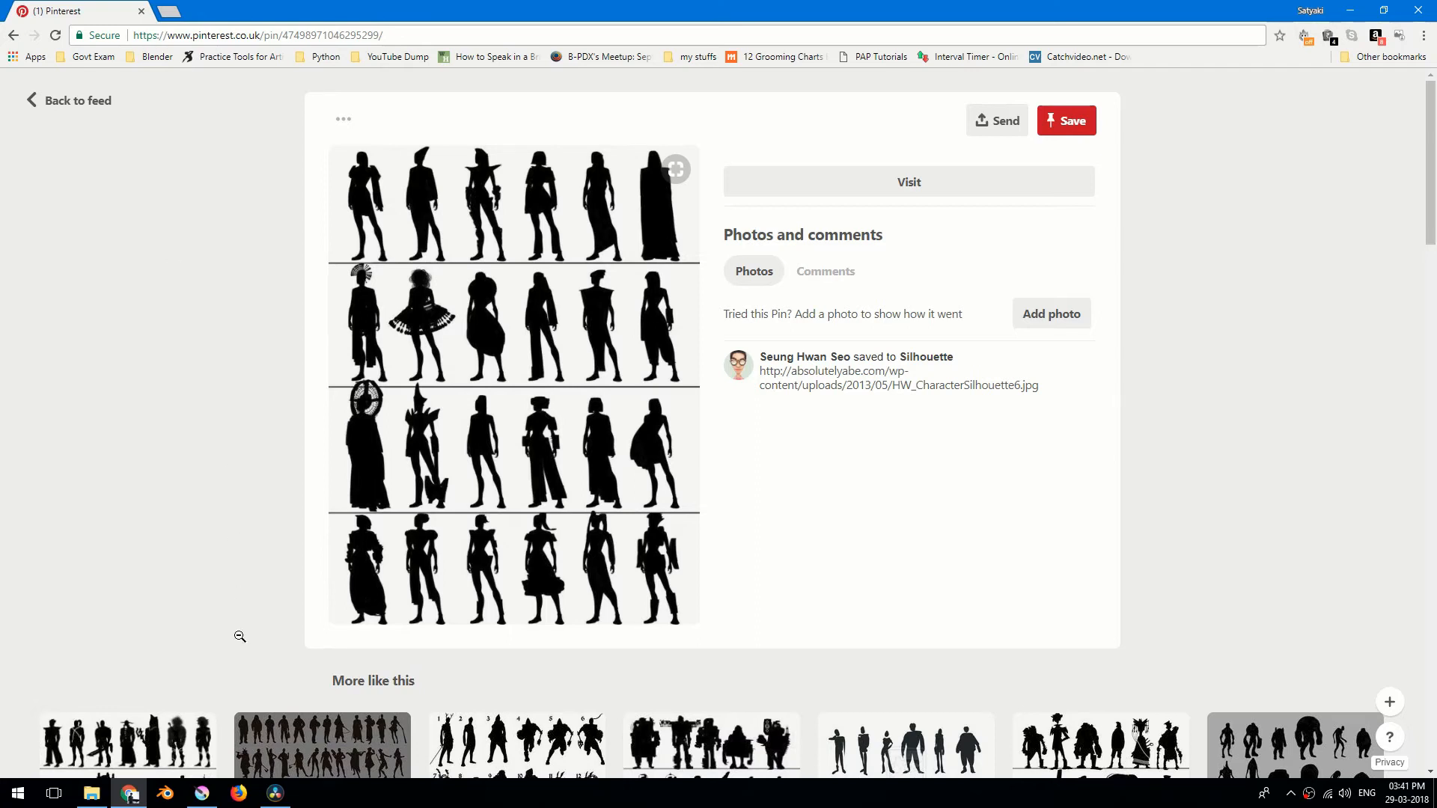
{"action": "left_click", "coordinate": [202, 795]}
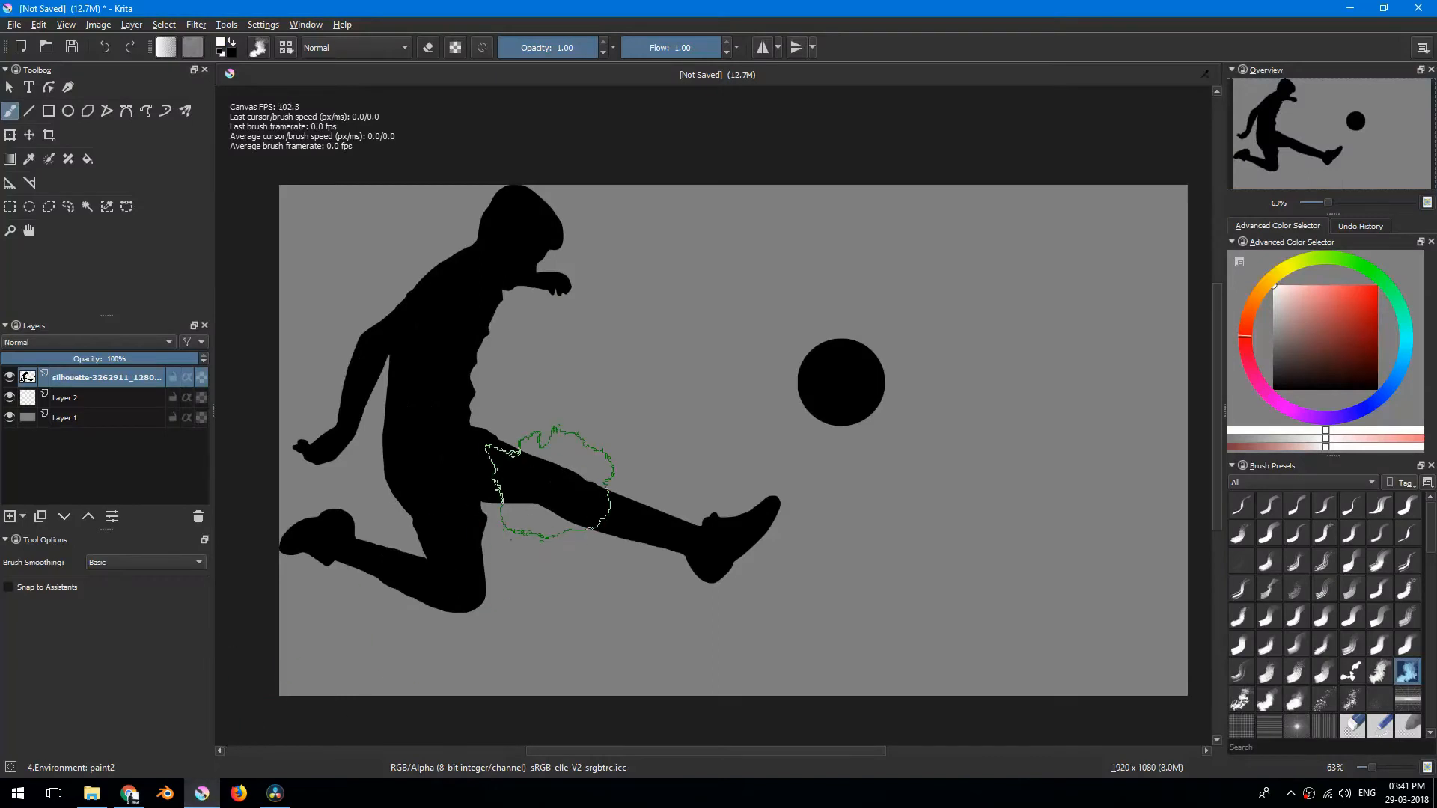